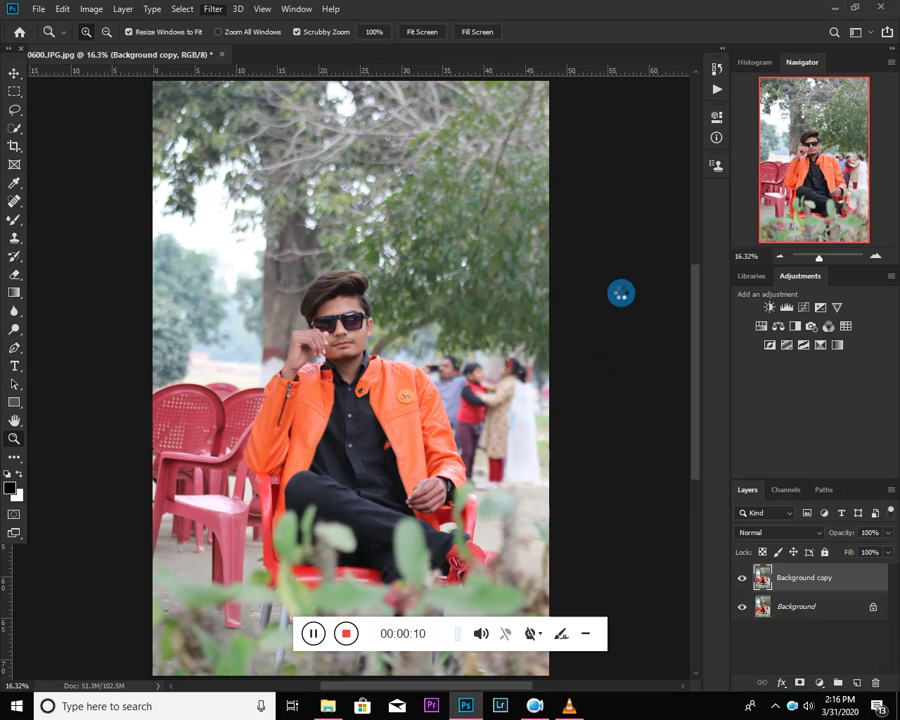
# - Open the Camera Raw filter on the Background copy layer and set the HSL hues to Greens +100, Aquas +100 and Blues -100
pyautogui.hotkey('shift', 'ctrl', 'a')
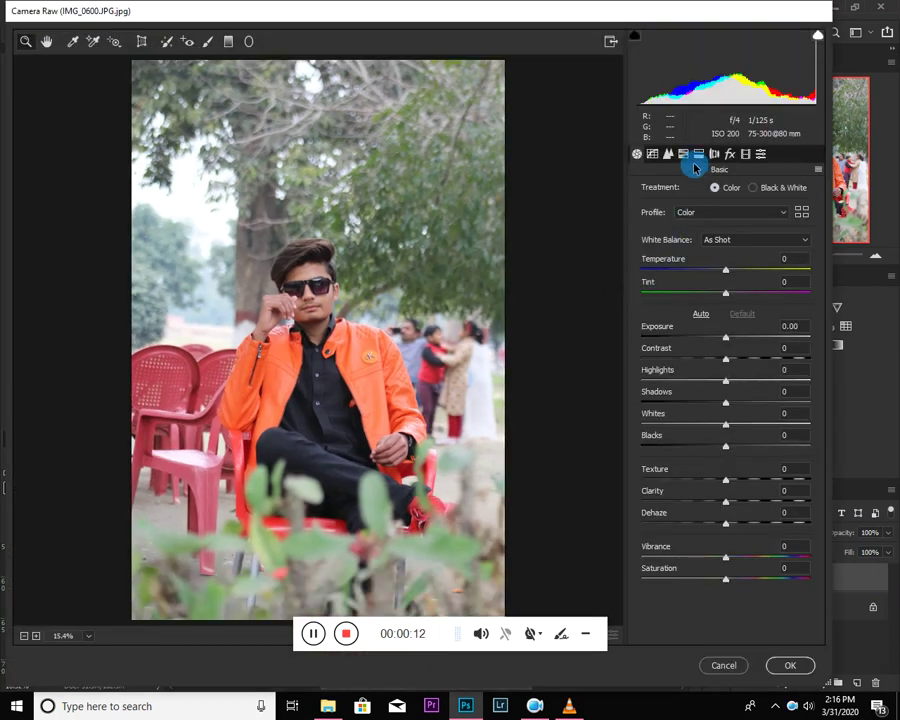
pyautogui.click(684, 154)
pyautogui.click(646, 187)
pyautogui.moveTo(673, 311); pyautogui.dragTo(872, 313)
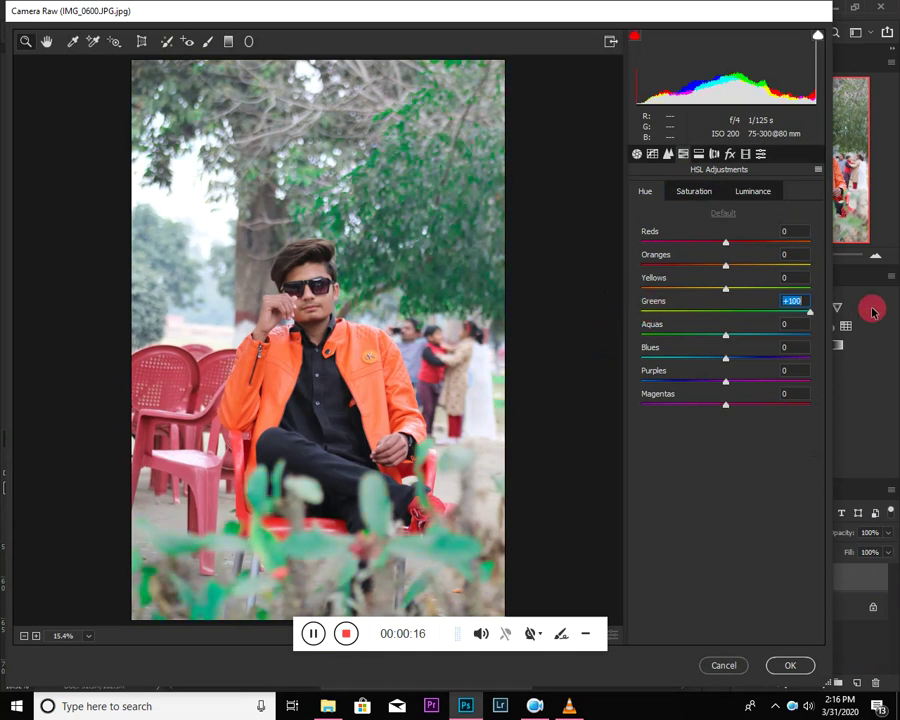
pyautogui.moveTo(711, 333); pyautogui.dragTo(859, 338)
pyautogui.moveTo(739, 356); pyautogui.dragTo(627, 365)
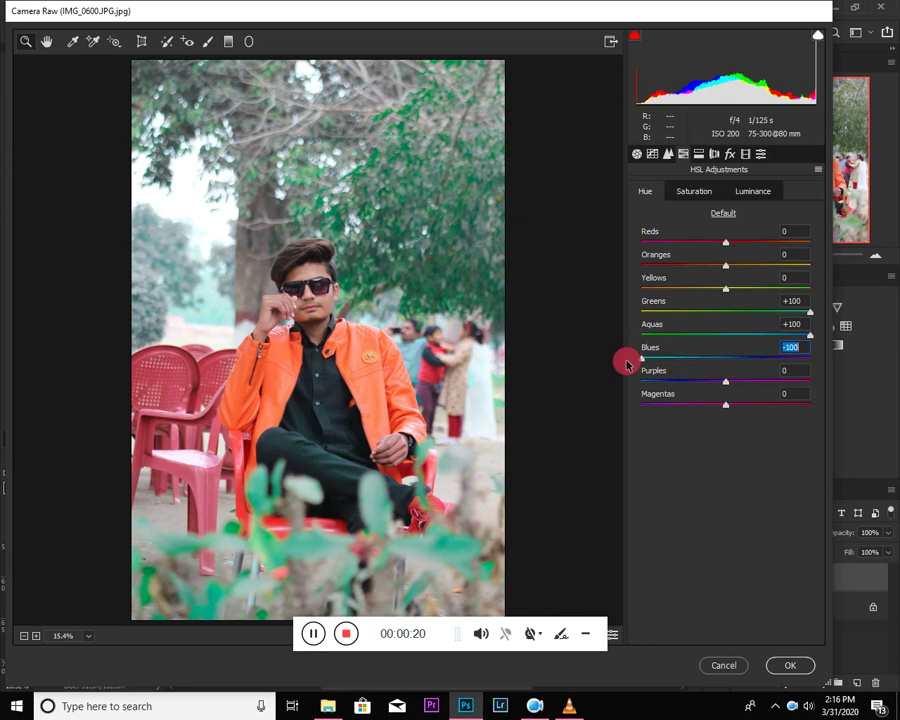
# - Set the Oranges to -27 saturation and +22 luminance in the HSL adjustments
pyautogui.click(695, 192)
pyautogui.moveTo(711, 263); pyautogui.dragTo(702, 270)
pyautogui.click(747, 191)
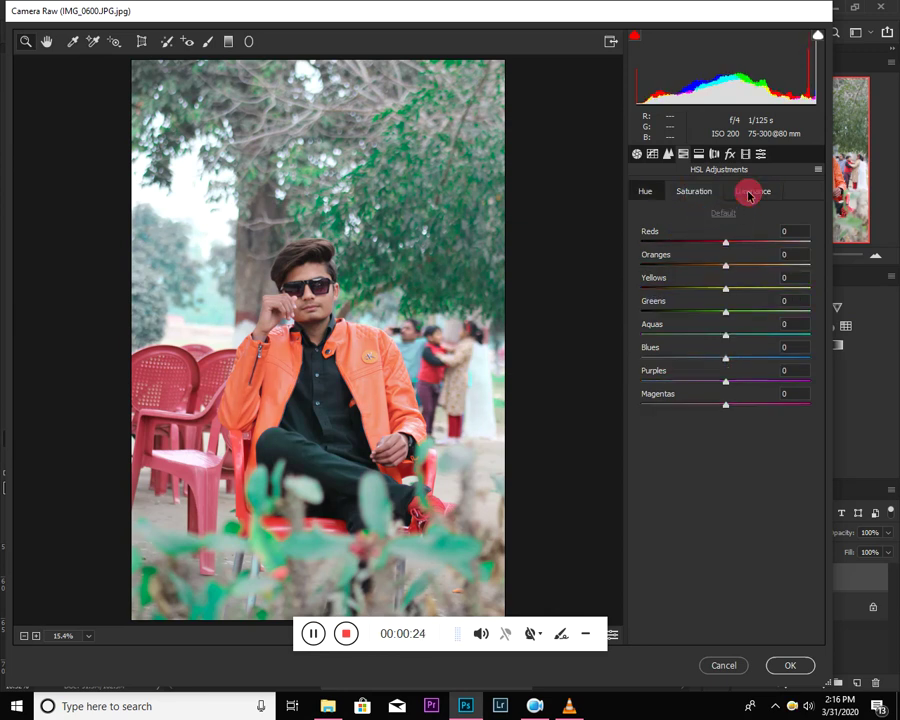
pyautogui.moveTo(749, 266); pyautogui.dragTo(752, 267)
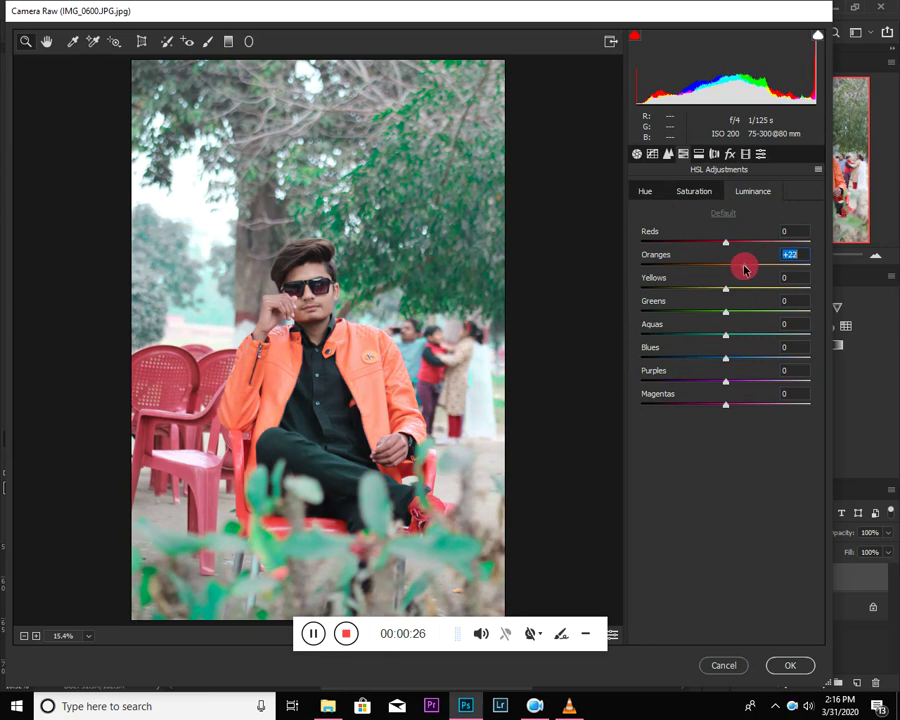
pyautogui.click(695, 190)
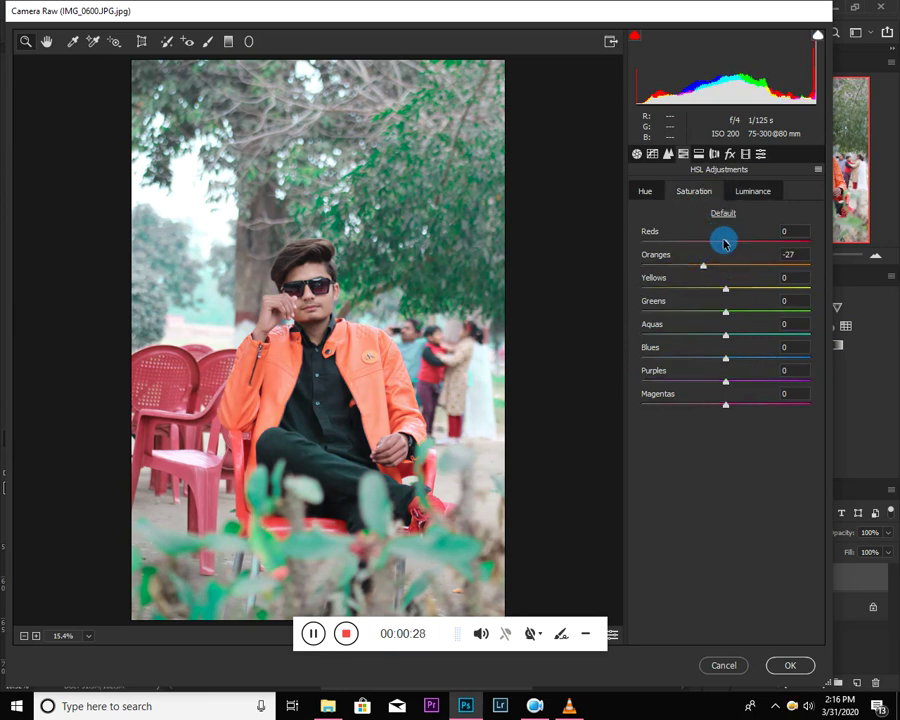
# - Calibrate Red Primary hue to +7, Green Primary hue to -54, Blue Primary hue to -33 and saturation to +100, and apply the filter
pyautogui.click(745, 153)
pyautogui.moveTo(719, 346); pyautogui.dragTo(681, 363)
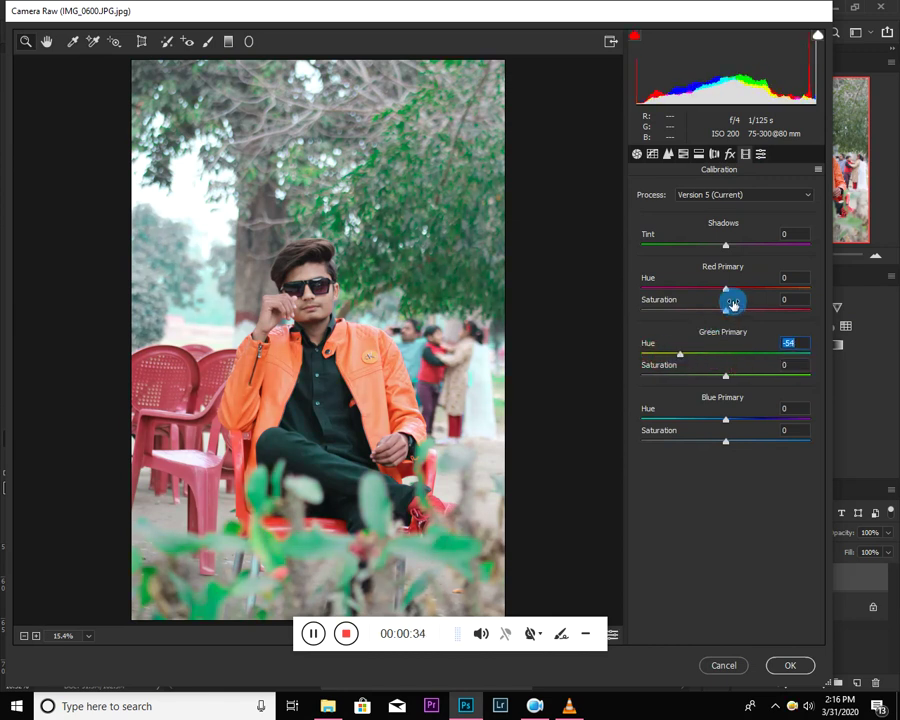
pyautogui.moveTo(740, 291); pyautogui.dragTo(748, 291)
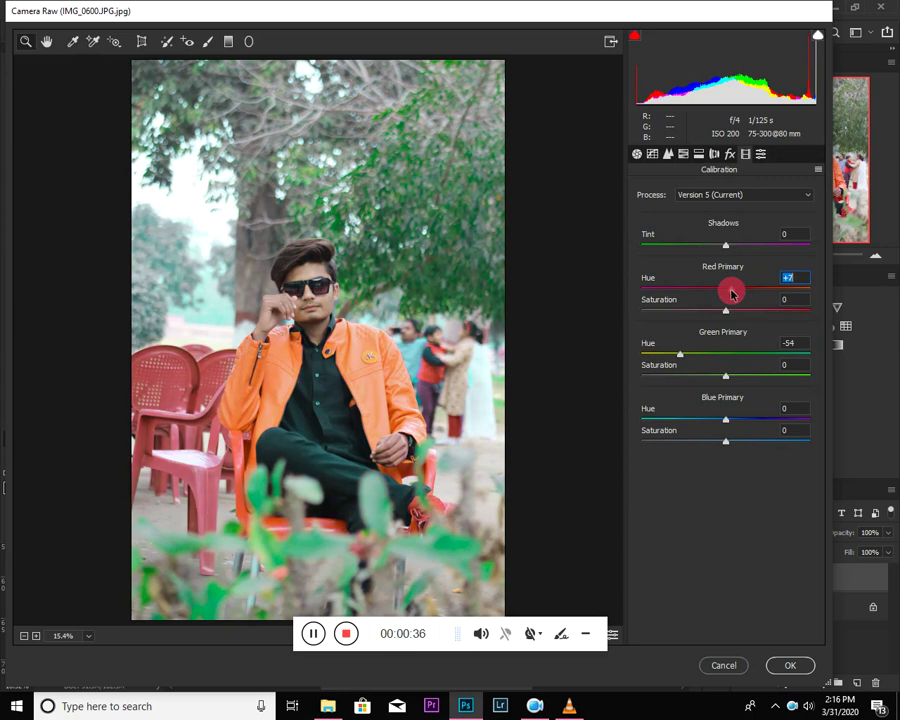
pyautogui.click(699, 418)
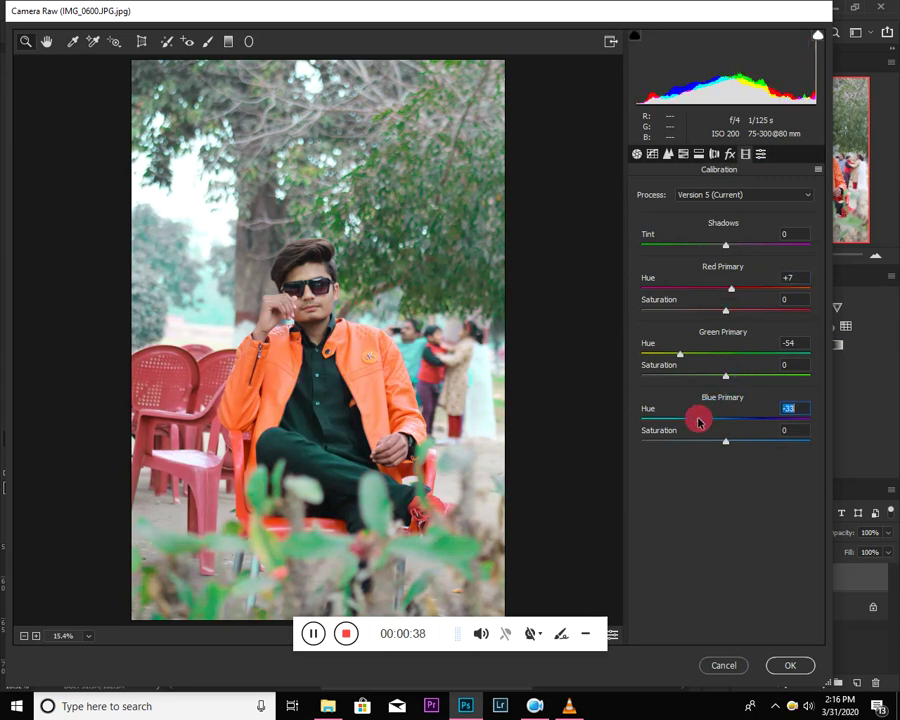
pyautogui.moveTo(727, 443); pyautogui.dragTo(864, 446)
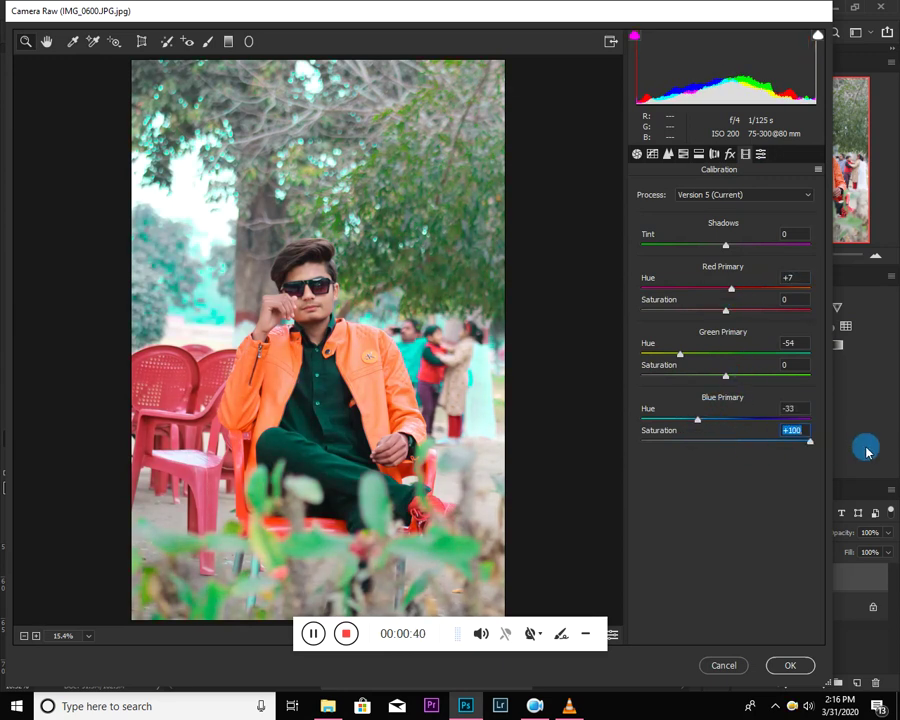
pyautogui.click(790, 665)
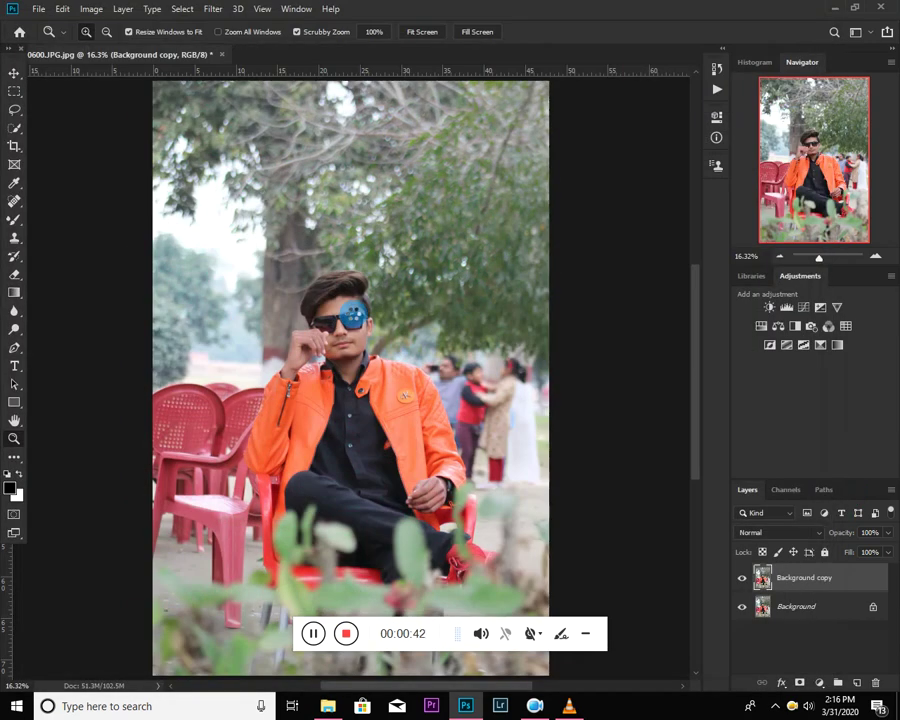
pyautogui.moveTo(354, 316)
pyautogui.mouseDown()
pyautogui.moveTo(337, 293)
pyautogui.moveTo(354, 302)
pyautogui.mouseUp()
pyautogui.rightClick(355, 303)
pyautogui.click(369, 312)
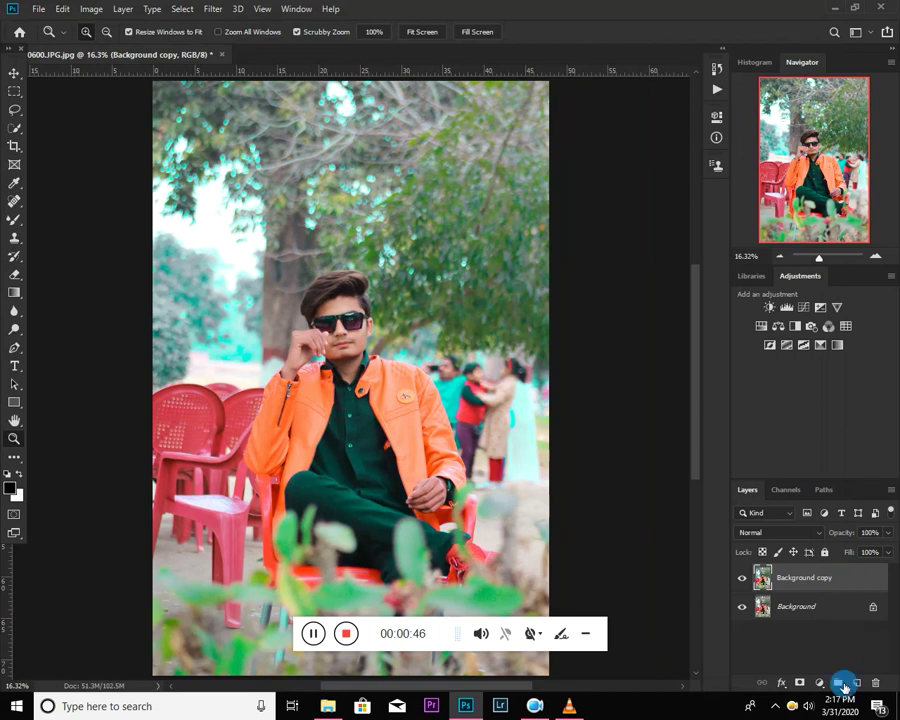
# - Add a Selective Color adjustment layer and set its Greens to Cyan +100, Magenta +3, Yellow +8 and Black +47
pyautogui.click(826, 686)
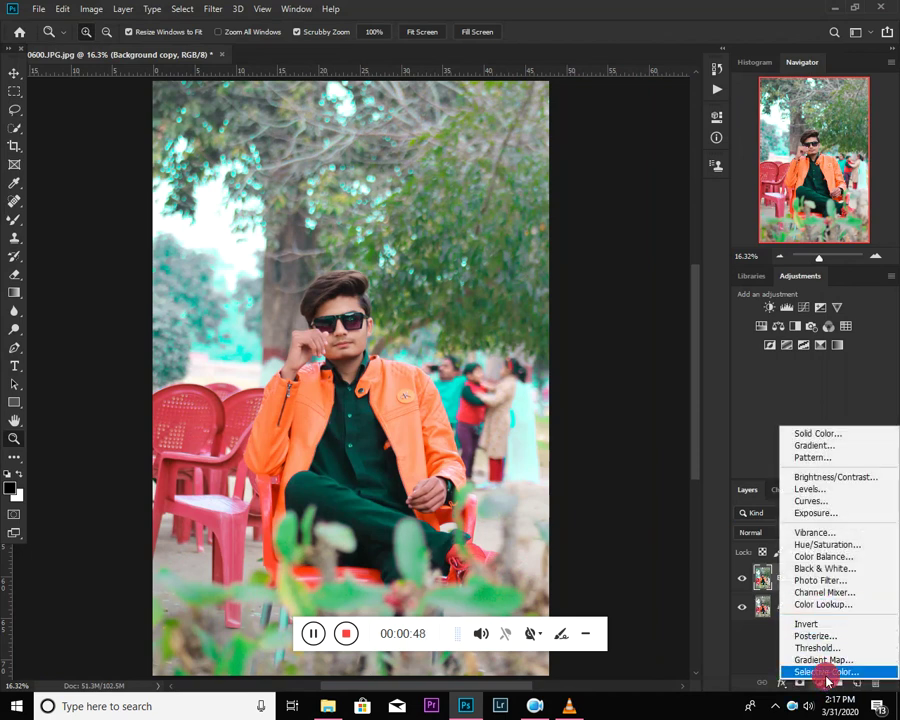
pyautogui.click(808, 669)
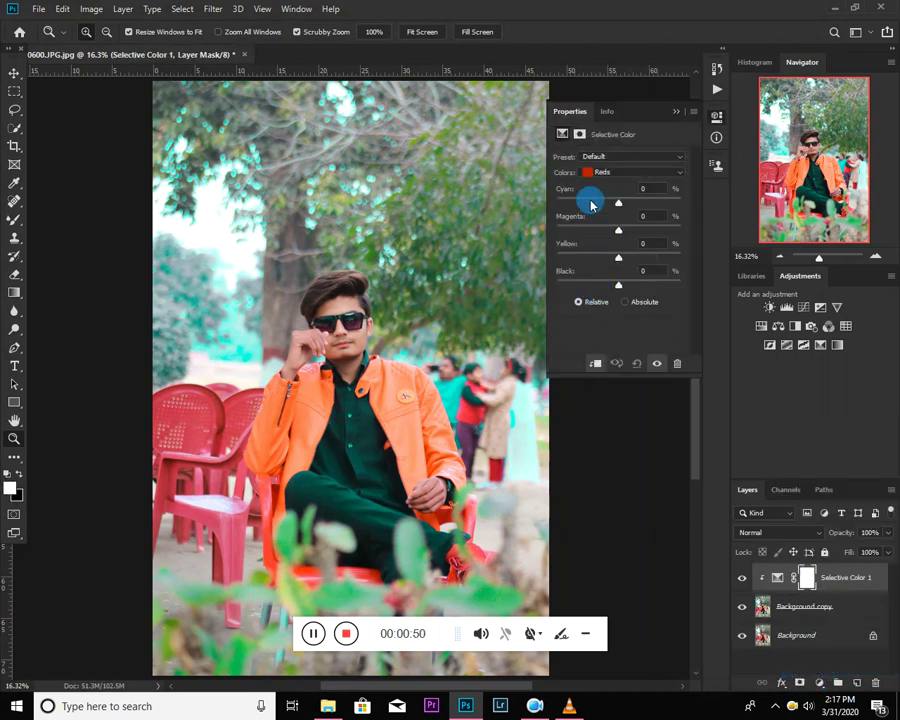
pyautogui.click(603, 173)
pyautogui.click(612, 202)
pyautogui.moveTo(617, 206); pyautogui.dragTo(717, 213)
pyautogui.moveTo(618, 230); pyautogui.dragTo(649, 289)
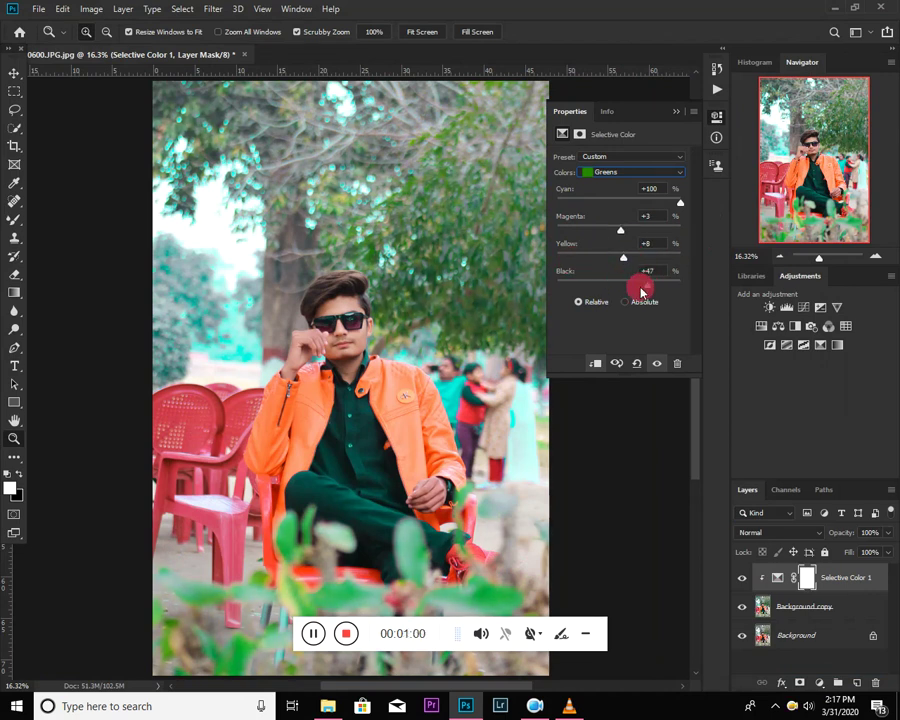
# - Set the Selective Color Cyans to Cyan +95, Magenta -3 and Yellow -27
pyautogui.click(607, 174)
pyautogui.click(605, 205)
pyautogui.moveTo(618, 208); pyautogui.dragTo(679, 207)
pyautogui.moveTo(618, 230); pyautogui.dragTo(603, 267)
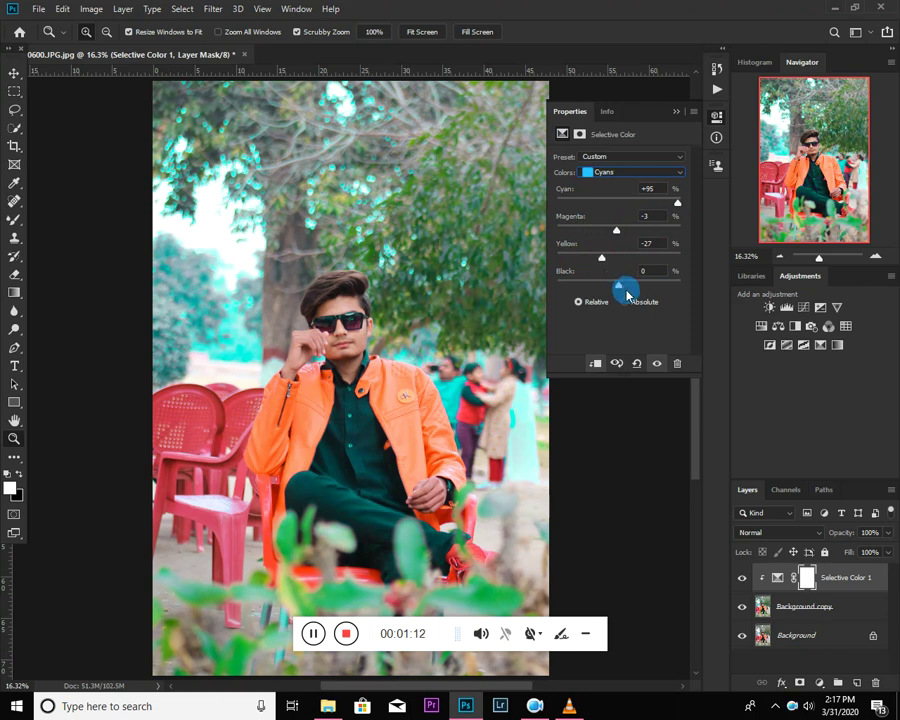
# - Set the Selective Color Neutrals to Cyan -2, Magenta -1 and Yellow +13, and close the adjustment's properties
pyautogui.click(637, 172)
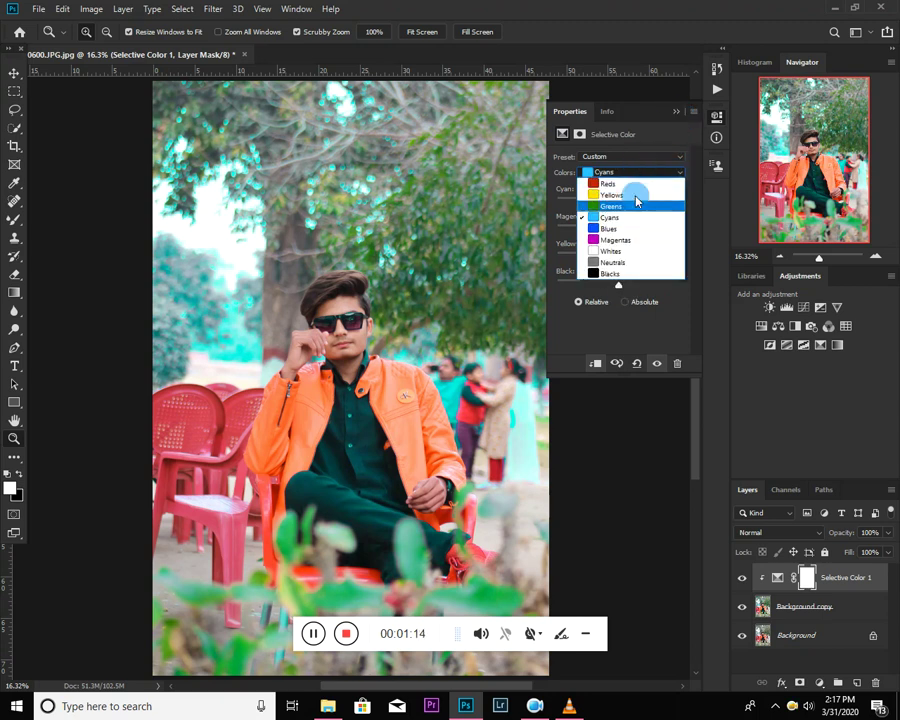
pyautogui.click(624, 259)
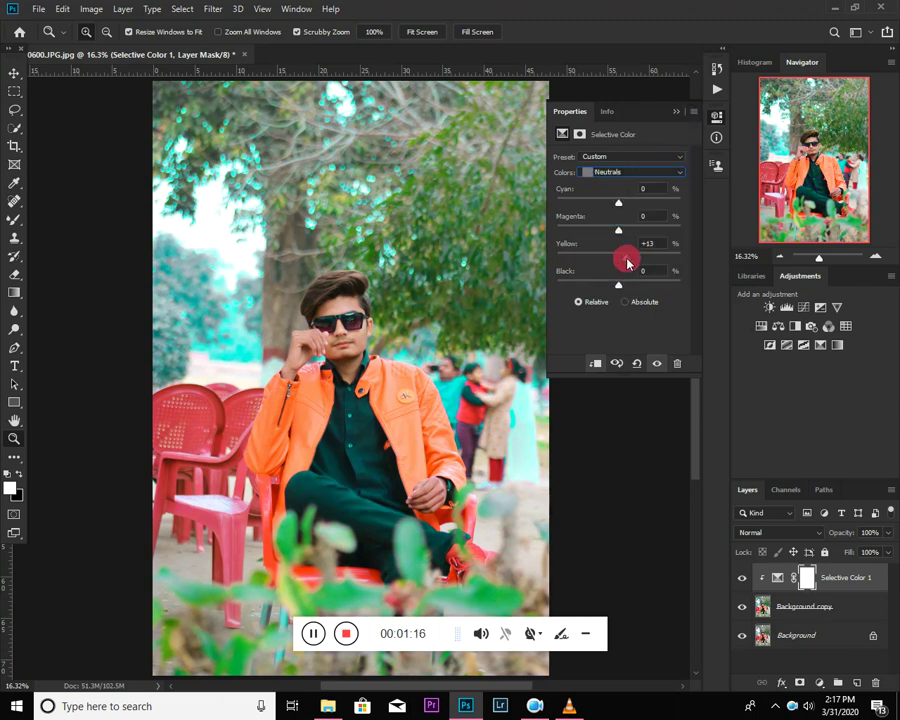
pyautogui.moveTo(618, 229)
pyautogui.mouseDown()
pyautogui.moveTo(603, 233)
pyautogui.moveTo(619, 232)
pyautogui.mouseUp()
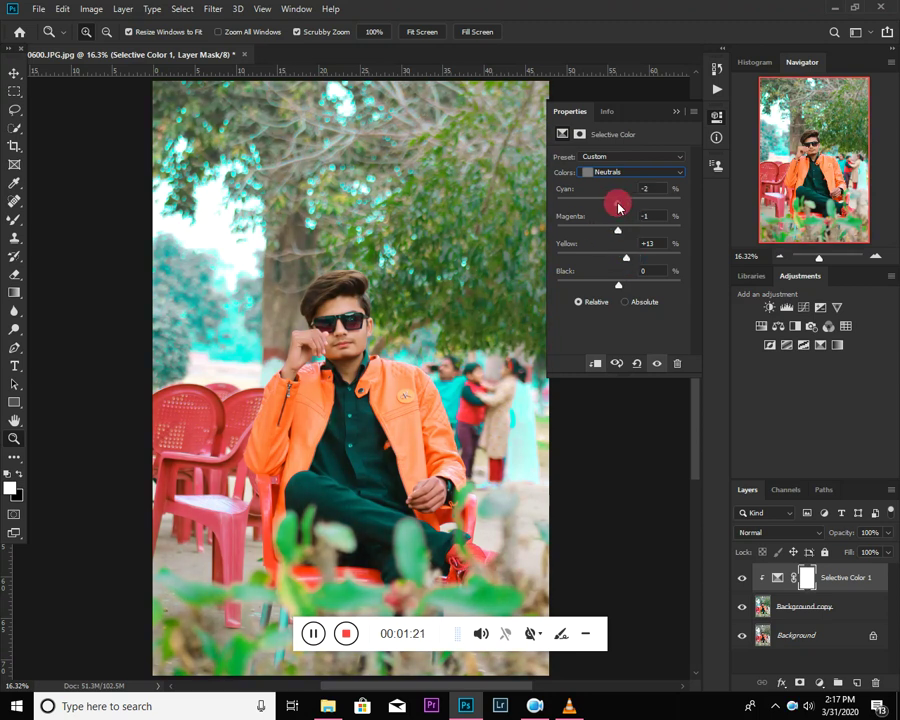
pyautogui.click(676, 110)
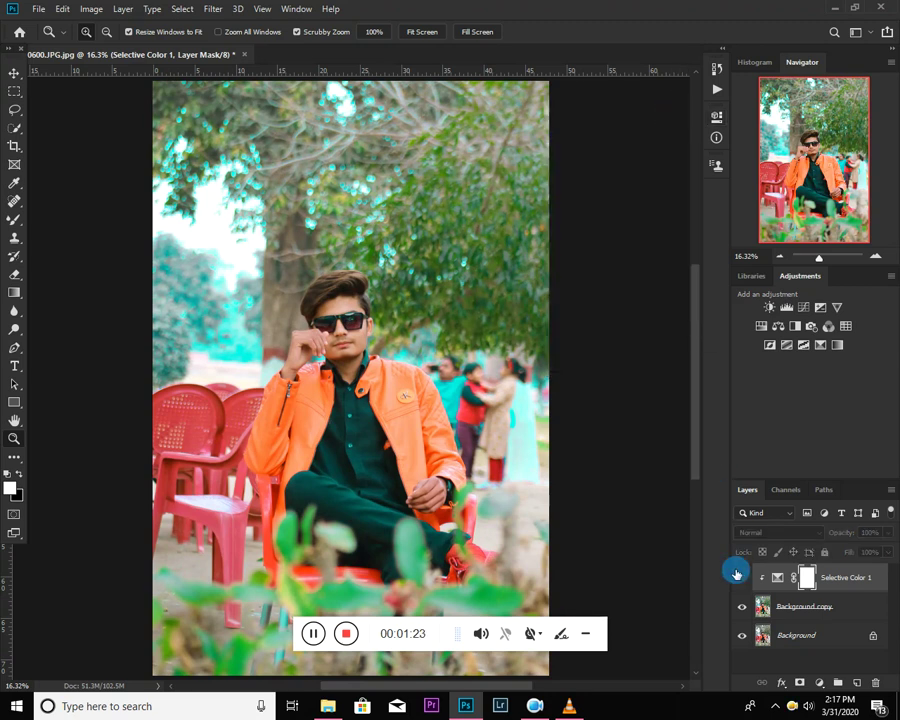
# - Merge the Selective Color layer down into Background copy and toggle the merged layer's visibility to compare before and after
pyautogui.rightClick(884, 577)
pyautogui.click(736, 514)
pyautogui.click(741, 578)
pyautogui.click(741, 578)
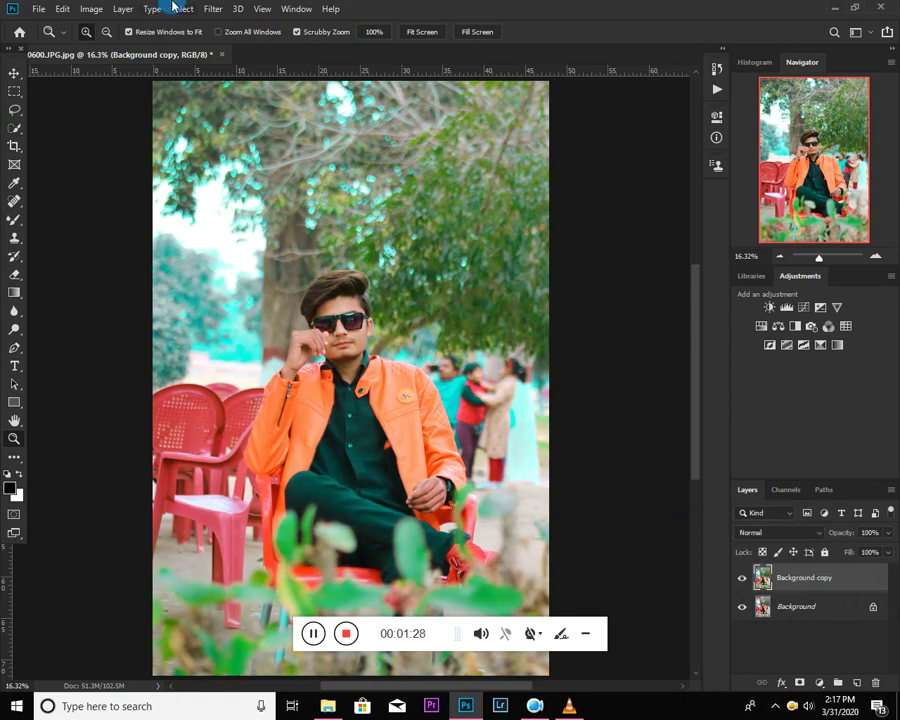
# - Reopen the Camera Raw filter and set Vibrance to +11, Clarity to +13, Whites to -61 and Blacks to +46
pyautogui.click(212, 9)
pyautogui.click(226, 91)
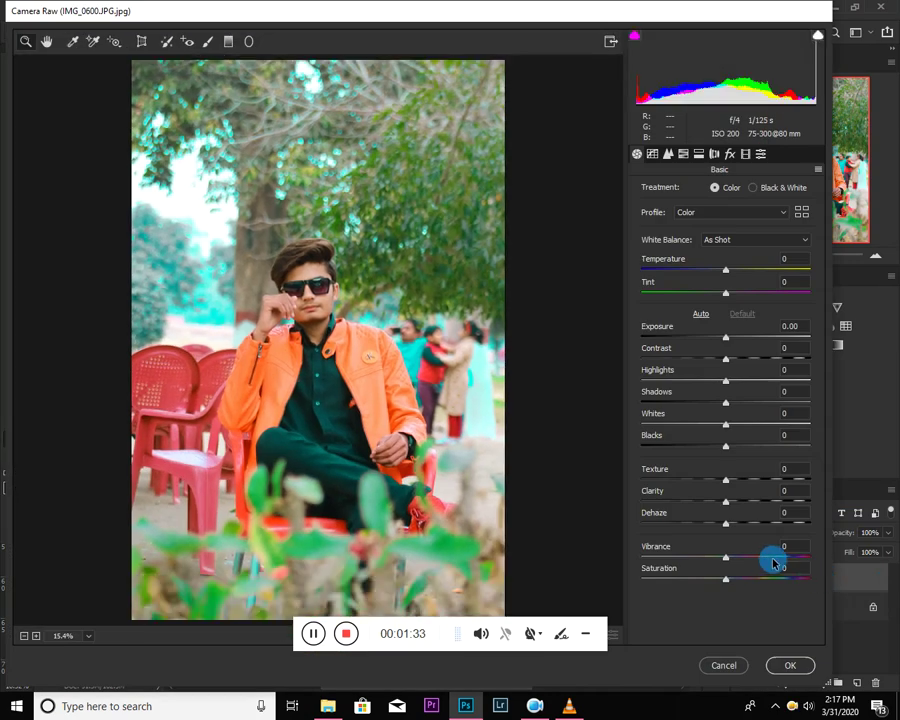
pyautogui.moveTo(771, 561); pyautogui.dragTo(735, 558)
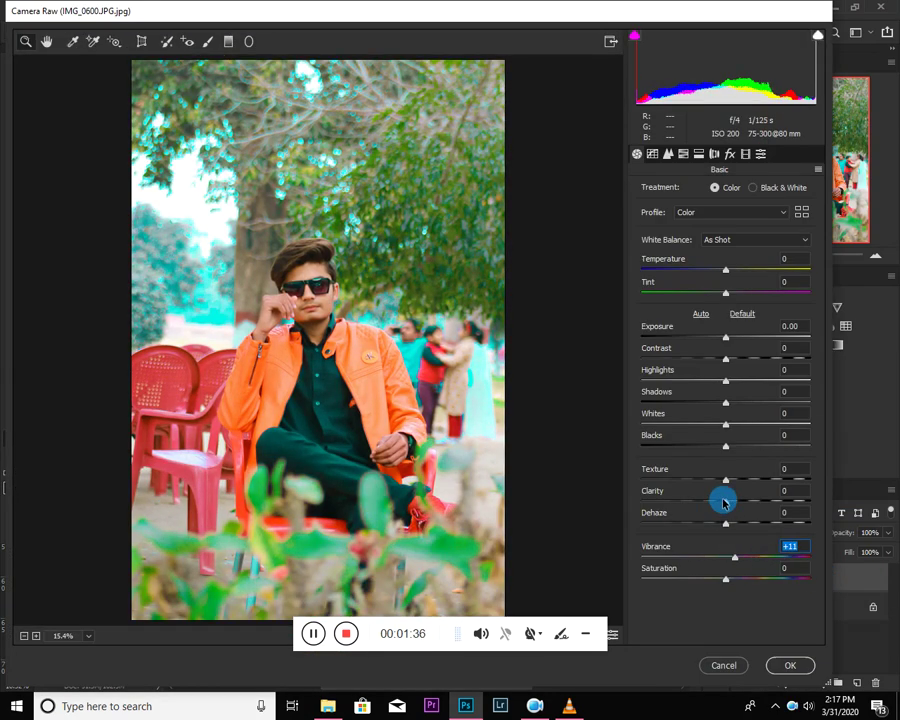
pyautogui.moveTo(715, 420); pyautogui.dragTo(764, 445)
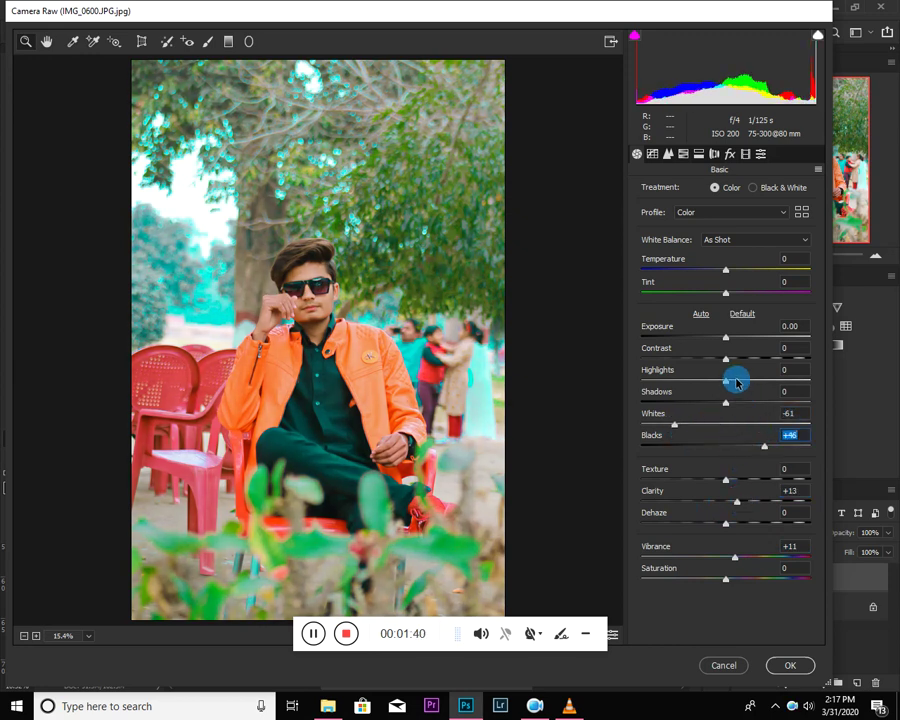
# - Set Highlights to -37 and Shadows to +7, and reduce Vibrance to +3 and Clarity to +11
pyautogui.moveTo(749, 382); pyautogui.dragTo(663, 381)
pyautogui.moveTo(726, 402); pyautogui.dragTo(781, 404)
pyautogui.moveTo(690, 380); pyautogui.dragTo(694, 380)
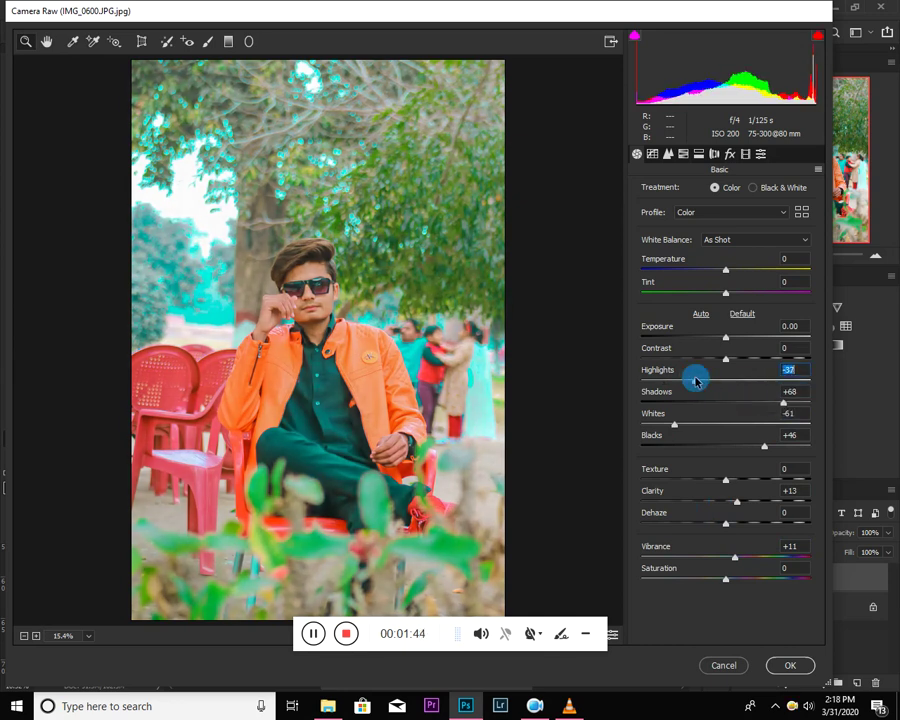
pyautogui.moveTo(736, 563); pyautogui.dragTo(731, 563)
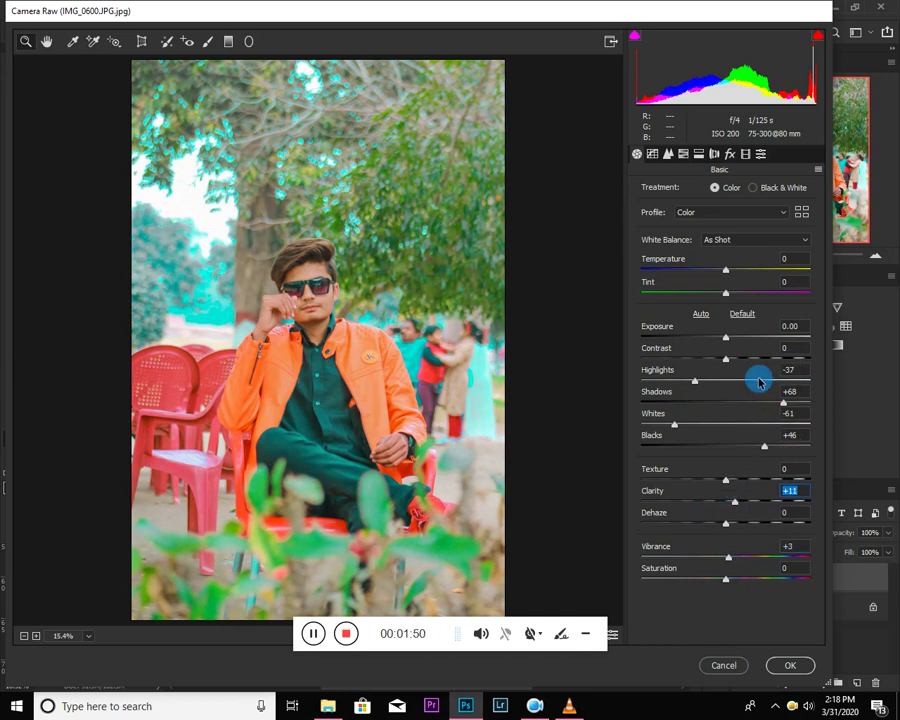
pyautogui.moveTo(762, 404); pyautogui.dragTo(738, 407)
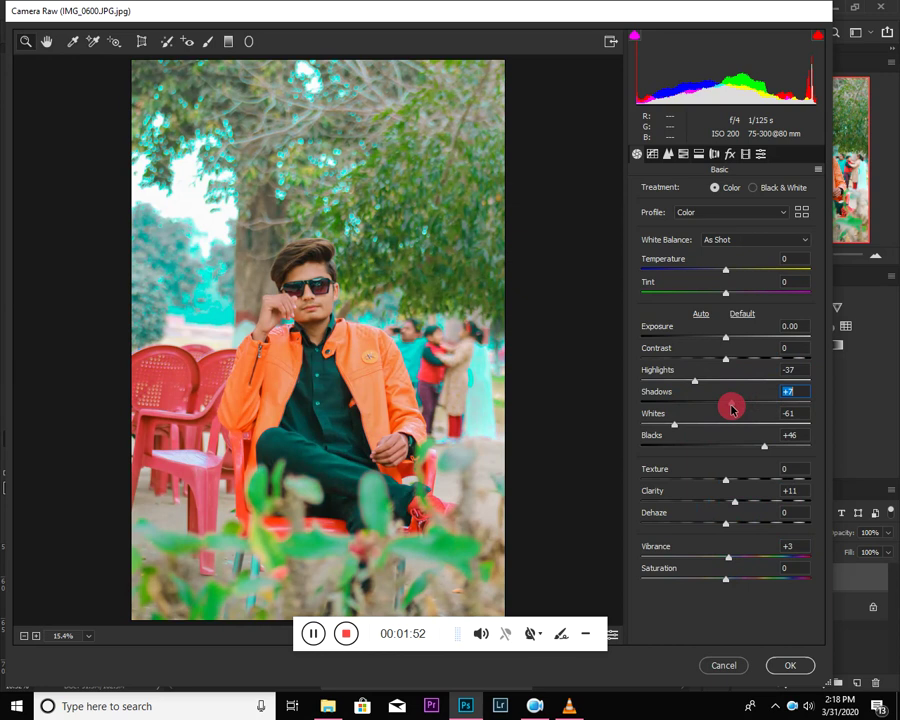
# - Set the HSL saturation of Oranges to -38 and Greens to +100, and shift the Aquas hue toward green
pyautogui.click(698, 154)
pyautogui.click(684, 154)
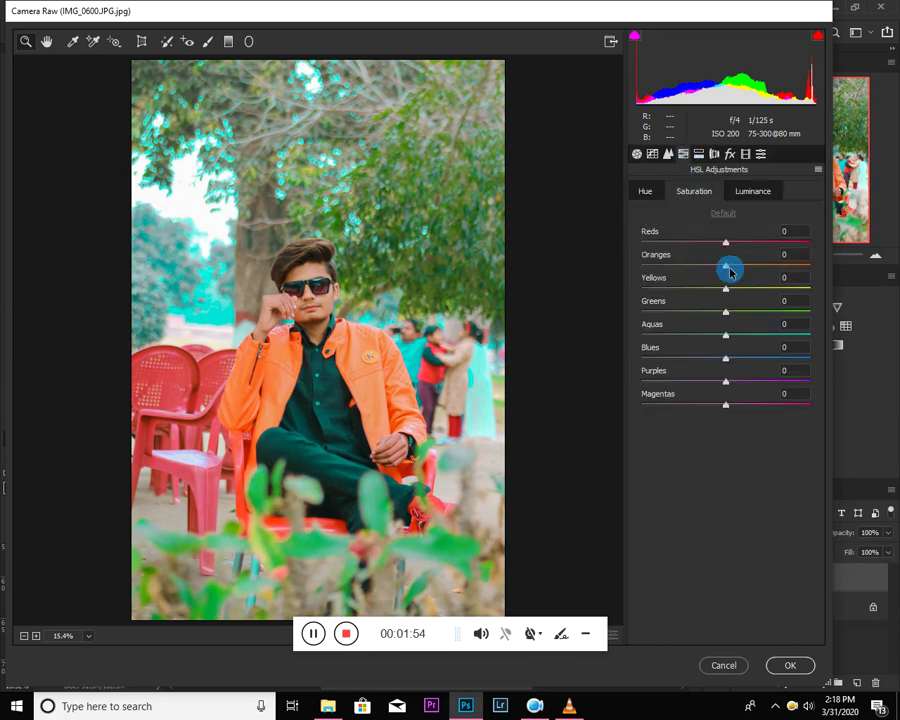
pyautogui.moveTo(707, 270); pyautogui.dragTo(694, 270)
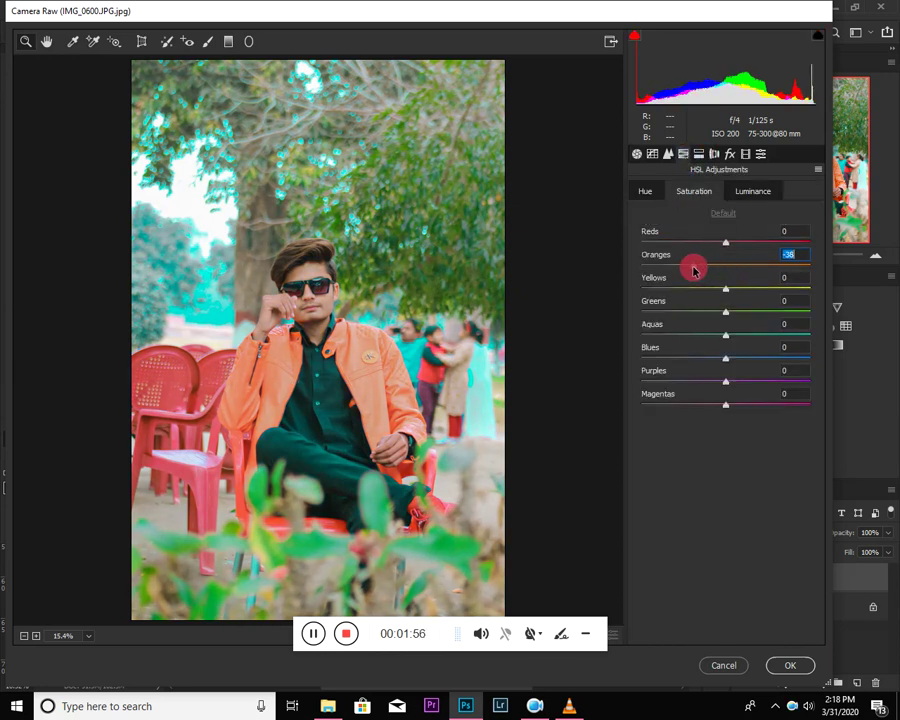
pyautogui.moveTo(727, 311); pyautogui.dragTo(836, 318)
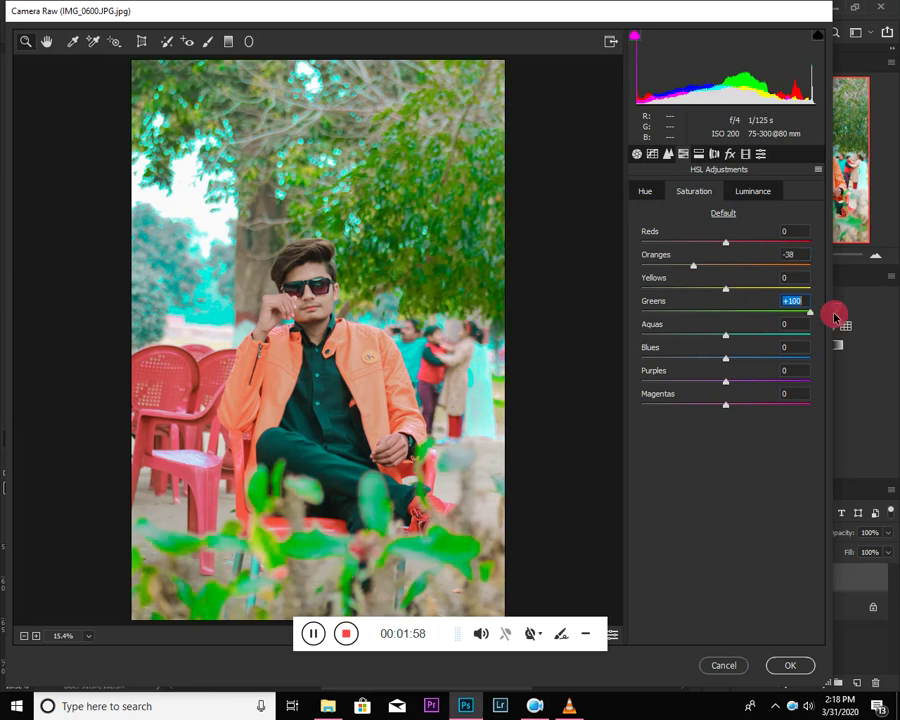
pyautogui.click(640, 191)
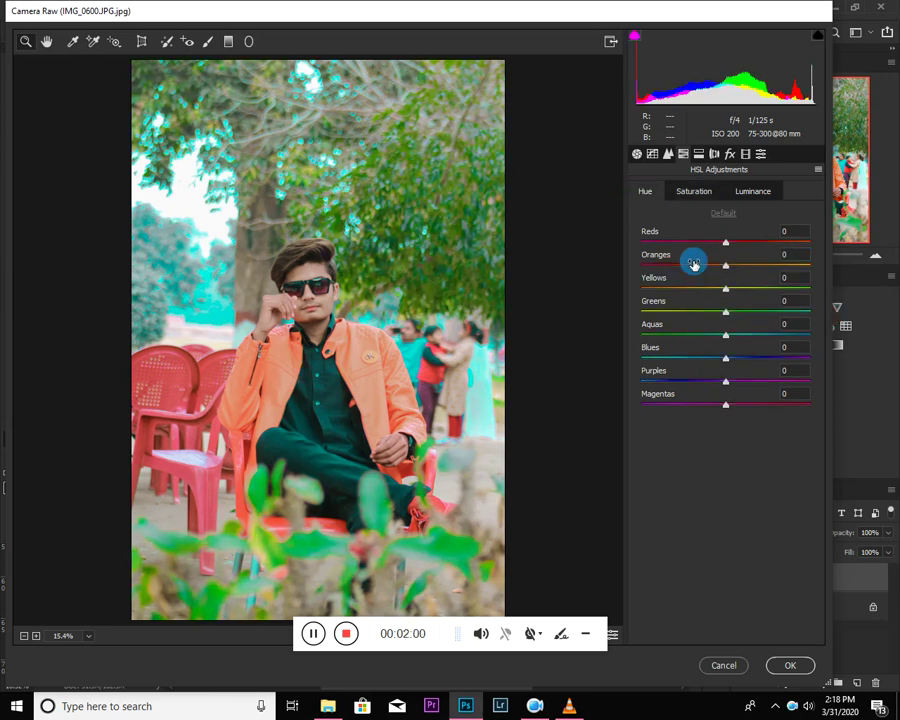
pyautogui.moveTo(696, 329); pyautogui.dragTo(670, 337)
# - Calibrate the Green Primary hue to +35, the Blue Primary hue to -5 and the Blue Primary saturation to +9
pyautogui.click(745, 153)
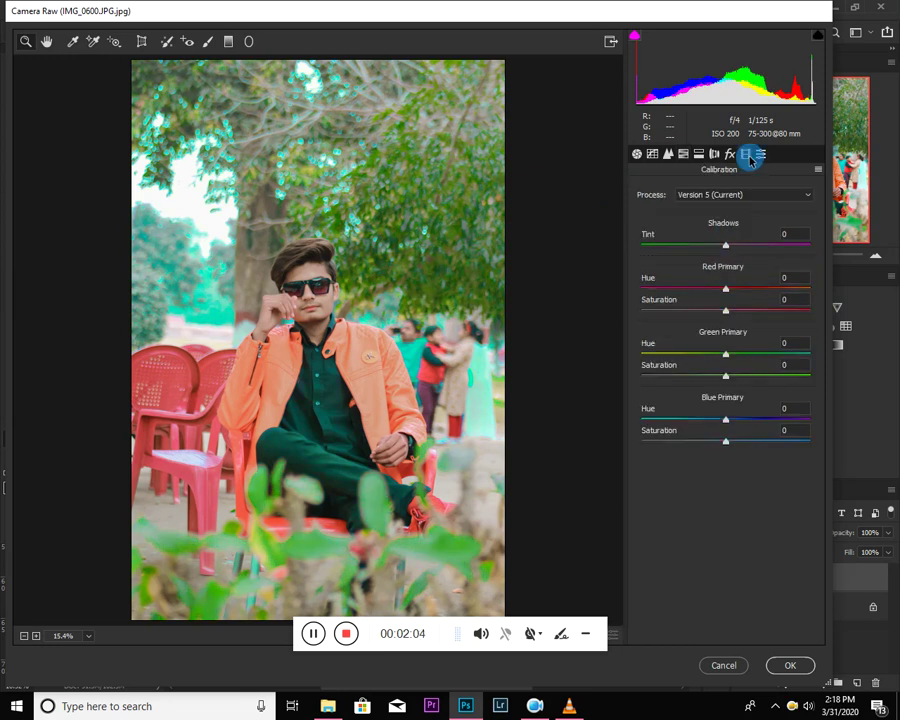
pyautogui.moveTo(724, 352); pyautogui.dragTo(762, 365)
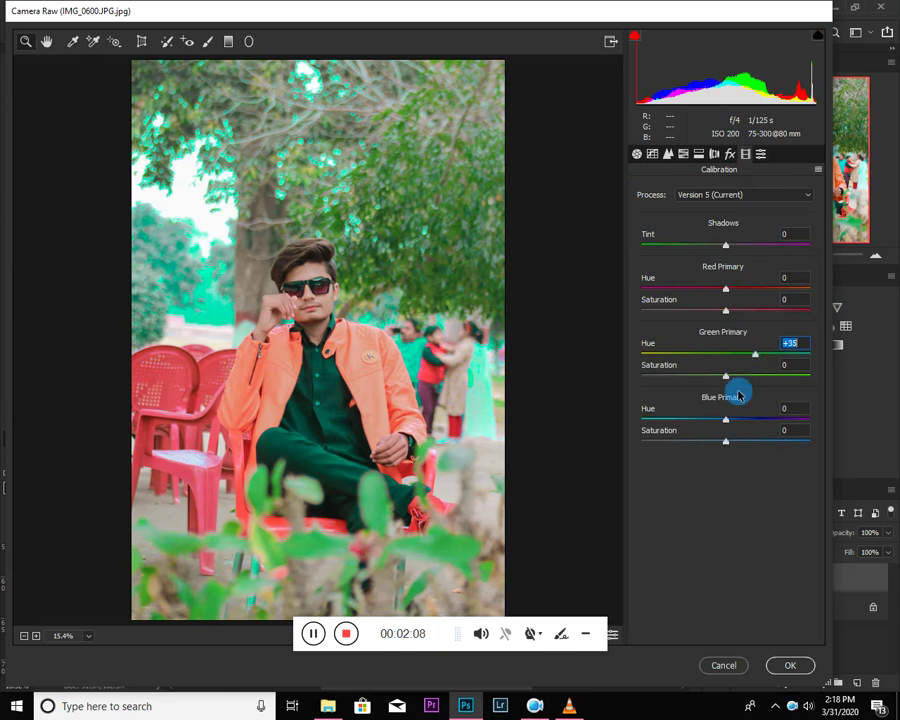
pyautogui.moveTo(727, 421); pyautogui.dragTo(693, 422)
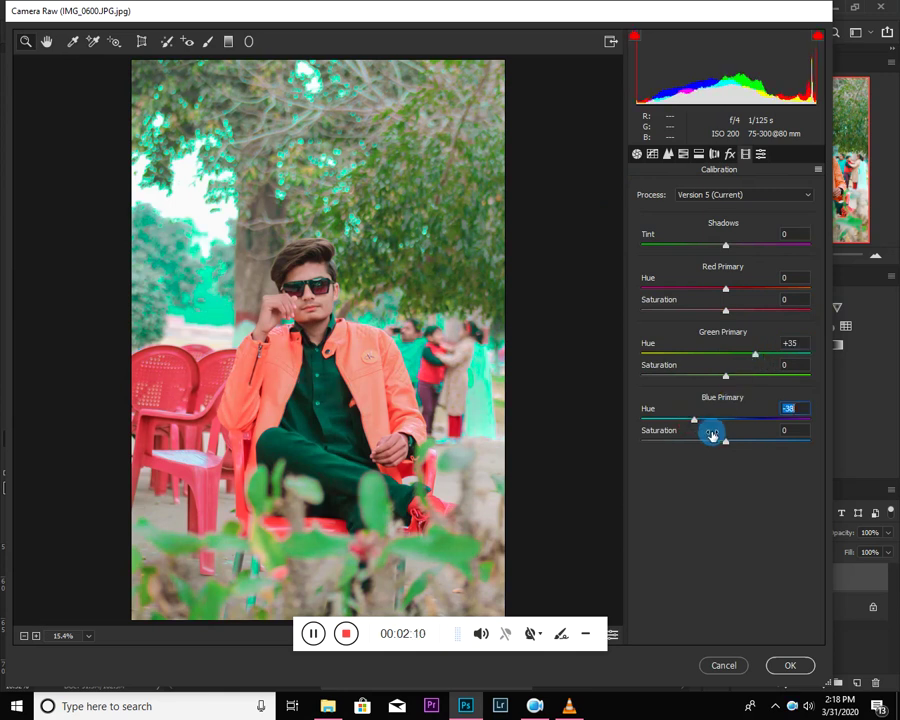
pyautogui.moveTo(747, 445); pyautogui.dragTo(716, 424)
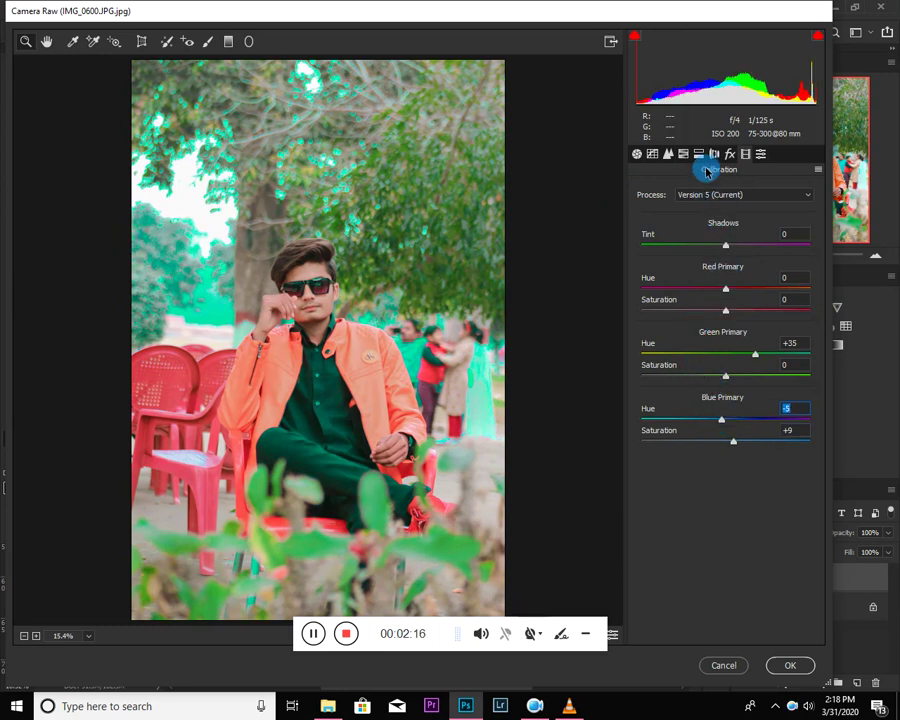
# - Set the HSL saturation of Oranges to -33 and apply the Camera Raw filter
pyautogui.click(684, 155)
pyautogui.click(708, 192)
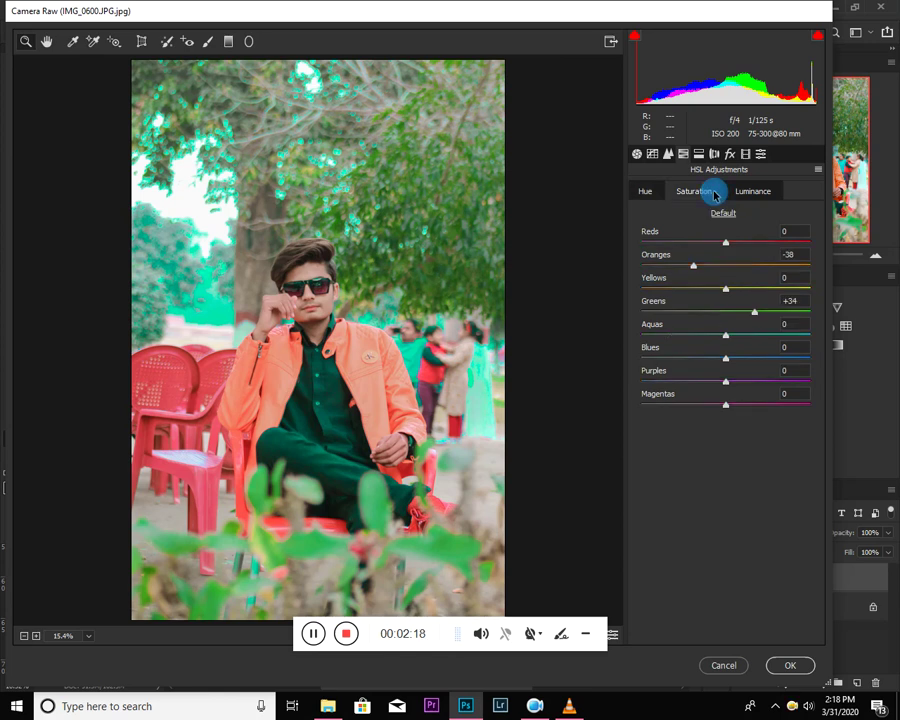
pyautogui.moveTo(706, 268)
pyautogui.mouseDown()
pyautogui.moveTo(717, 270)
pyautogui.moveTo(698, 268)
pyautogui.mouseUp()
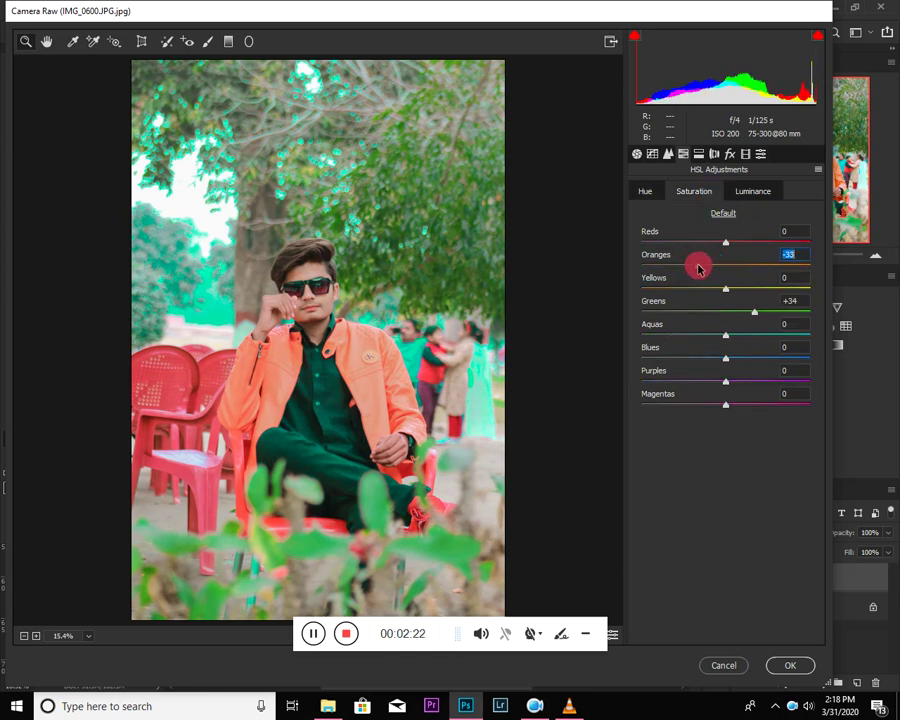
pyautogui.click(784, 662)
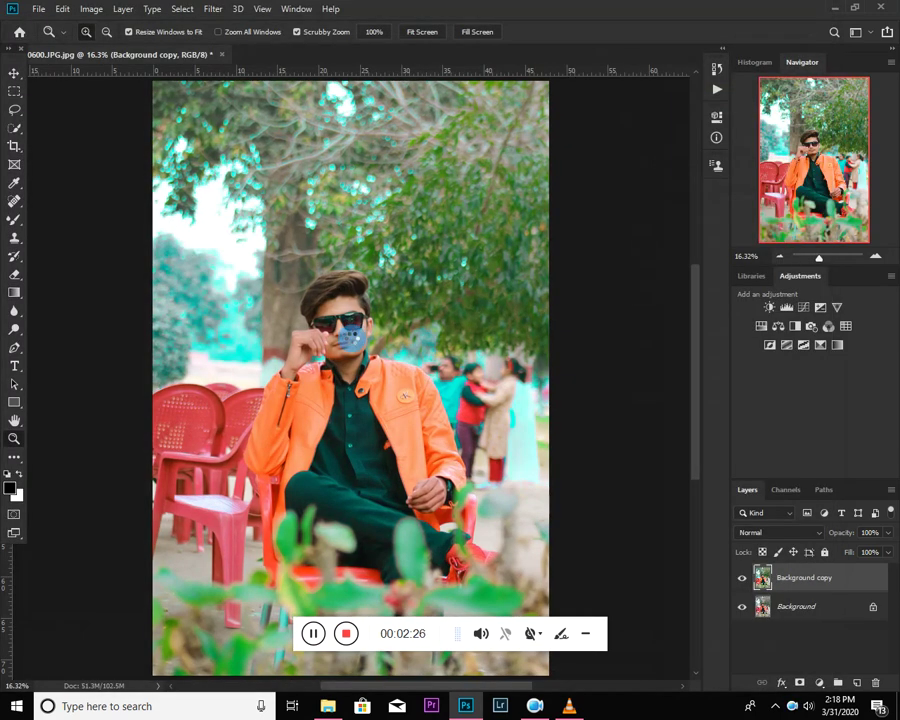
pyautogui.moveTo(351, 339); pyautogui.dragTo(335, 316)
pyautogui.rightClick(362, 286)
pyautogui.click(390, 231)
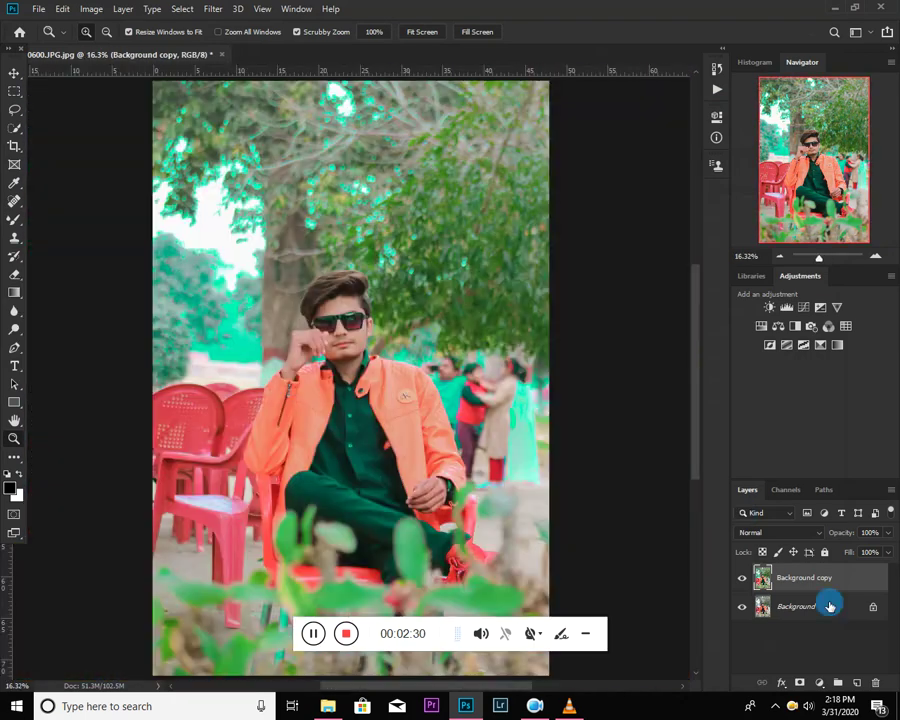
# - Duplicate the Background copy layer and open the duplicate in the Liquify filter
pyautogui.moveTo(860, 604); pyautogui.dragTo(857, 682)
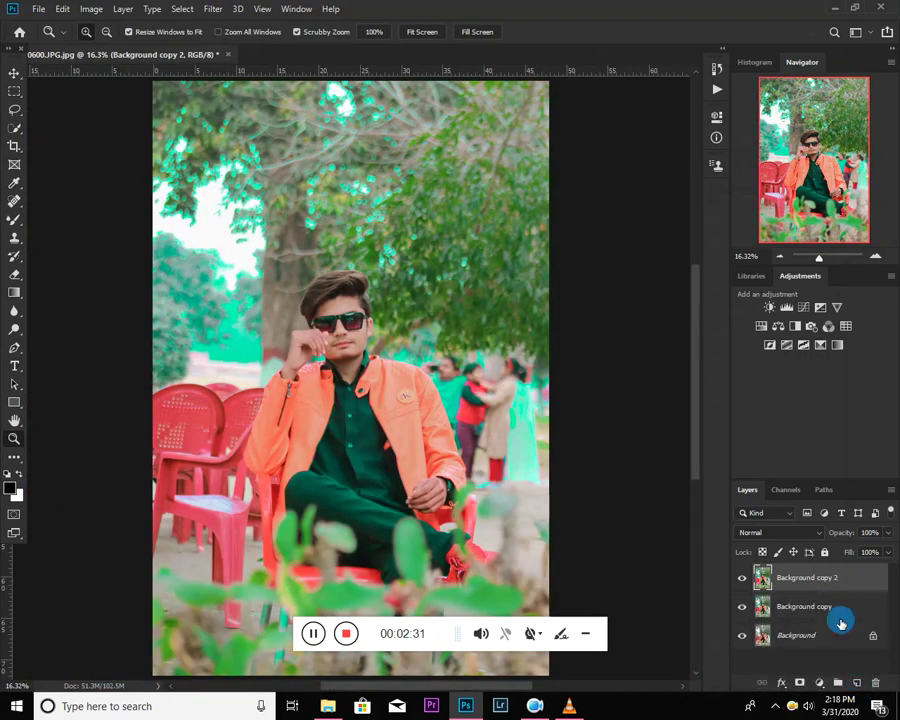
pyautogui.click(213, 9)
pyautogui.click(229, 121)
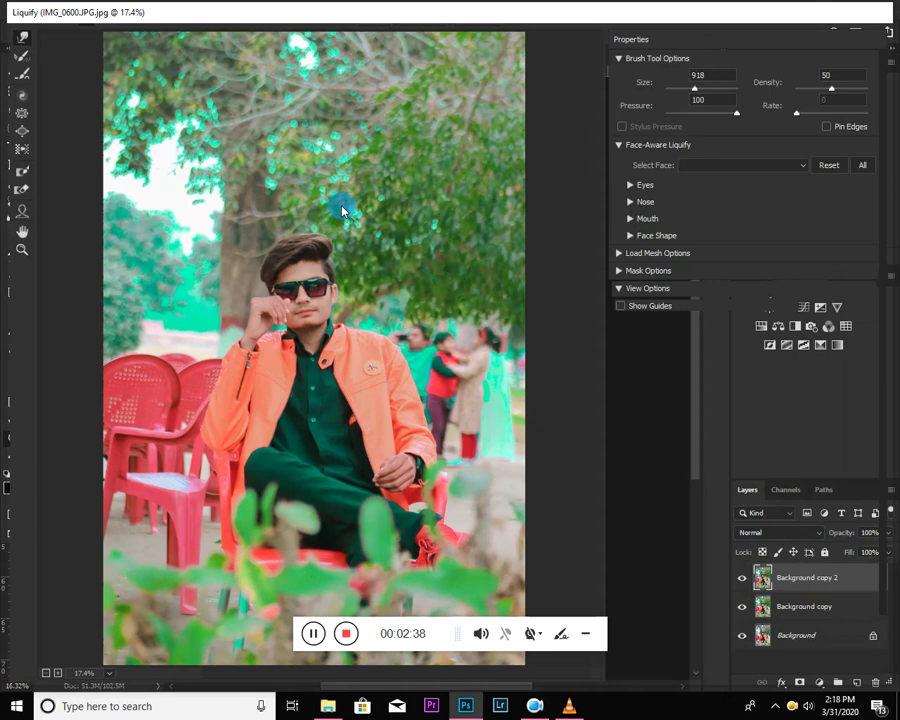
pyautogui.keyDown('alt'); pyautogui.scroll(3, 285, 163); pyautogui.keyUp('alt')
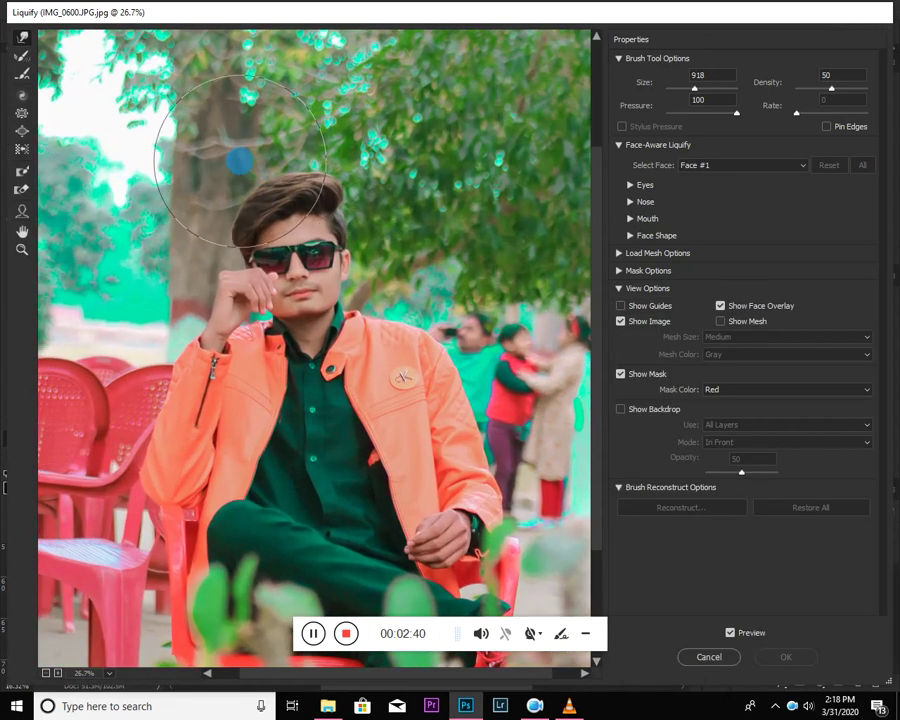
# - Warp the man's hair upward and outward for more volume with a size 918 brush, and apply Liquify
pyautogui.moveTo(248, 155)
pyautogui.mouseDown()
pyautogui.moveTo(215, 130)
pyautogui.moveTo(285, 131)
pyautogui.moveTo(317, 143)
pyautogui.moveTo(292, 138)
pyautogui.moveTo(222, 163)
pyautogui.moveTo(214, 175)
pyautogui.mouseUp()
pyautogui.moveTo(284, 143)
pyautogui.mouseDown()
pyautogui.moveTo(281, 133)
pyautogui.moveTo(306, 135)
pyautogui.moveTo(241, 164)
pyautogui.mouseUp()
pyautogui.moveTo(315, 151); pyautogui.dragTo(307, 147)
pyautogui.moveTo(249, 164); pyautogui.dragTo(245, 160)
pyautogui.moveTo(291, 151); pyautogui.dragTo(291, 146)
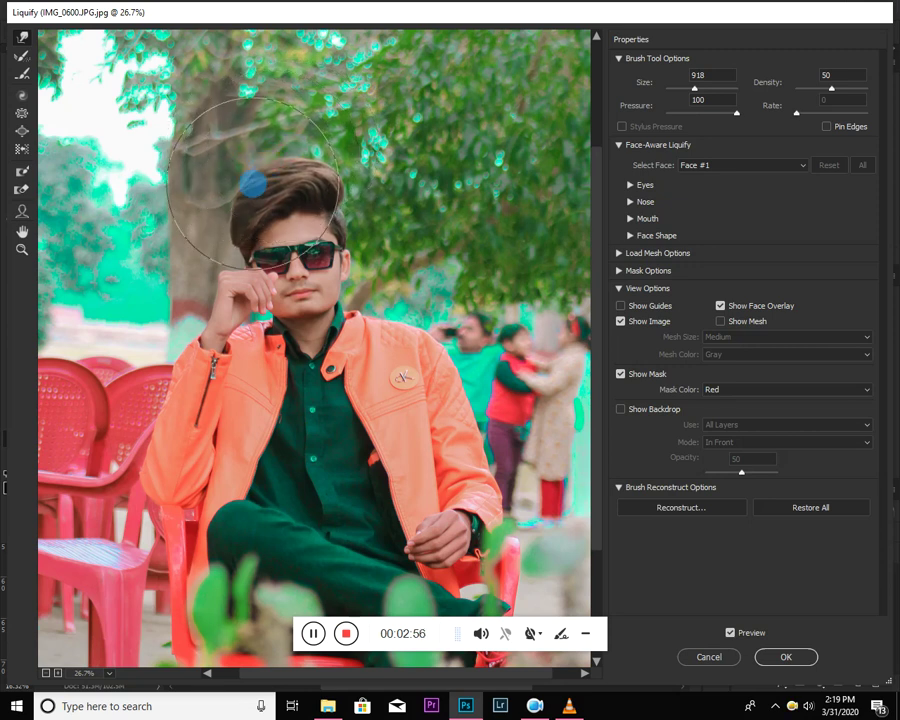
pyautogui.click(786, 657)
pyautogui.rightClick(363, 289)
pyautogui.click(370, 295)
# - Compare the image with and without the liquified layer and merge that layer down into Background copy
pyautogui.click(741, 577)
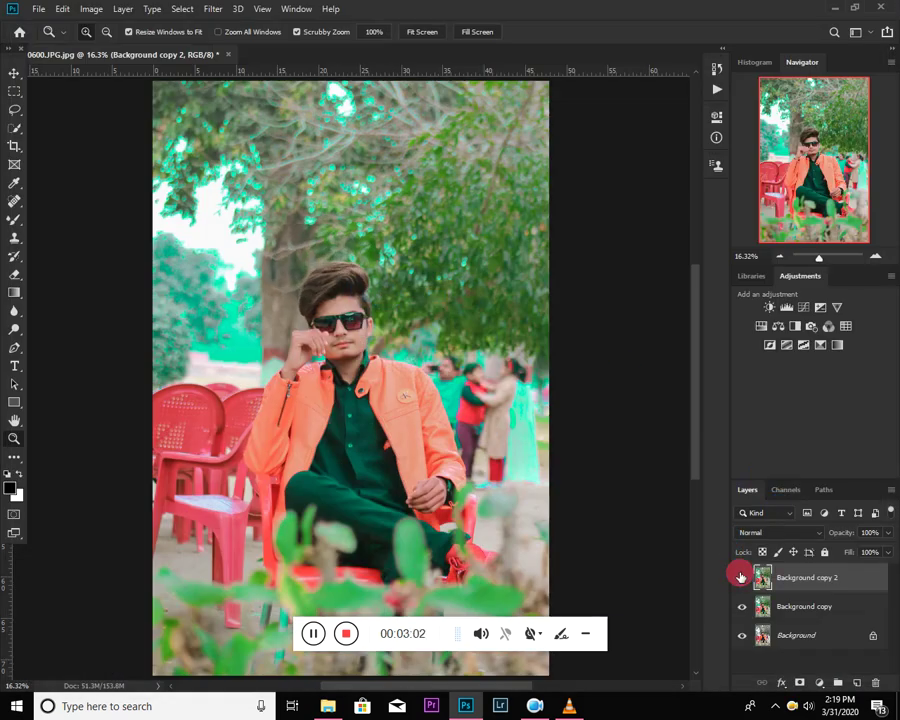
pyautogui.click(741, 577)
pyautogui.rightClick(800, 577)
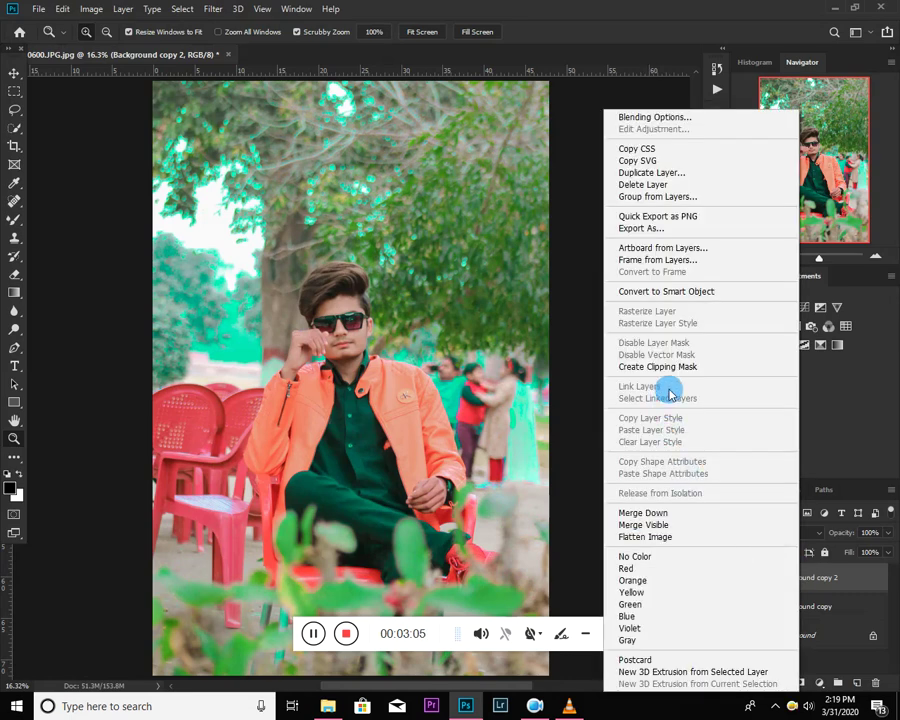
pyautogui.click(643, 512)
pyautogui.click(741, 580)
pyautogui.click(741, 580)
# - Add a Color Lookup adjustment layer above Background copy and load the Front 16.cube 3D LUT
pyautogui.click(820, 683)
pyautogui.click(825, 606)
pyautogui.click(651, 161)
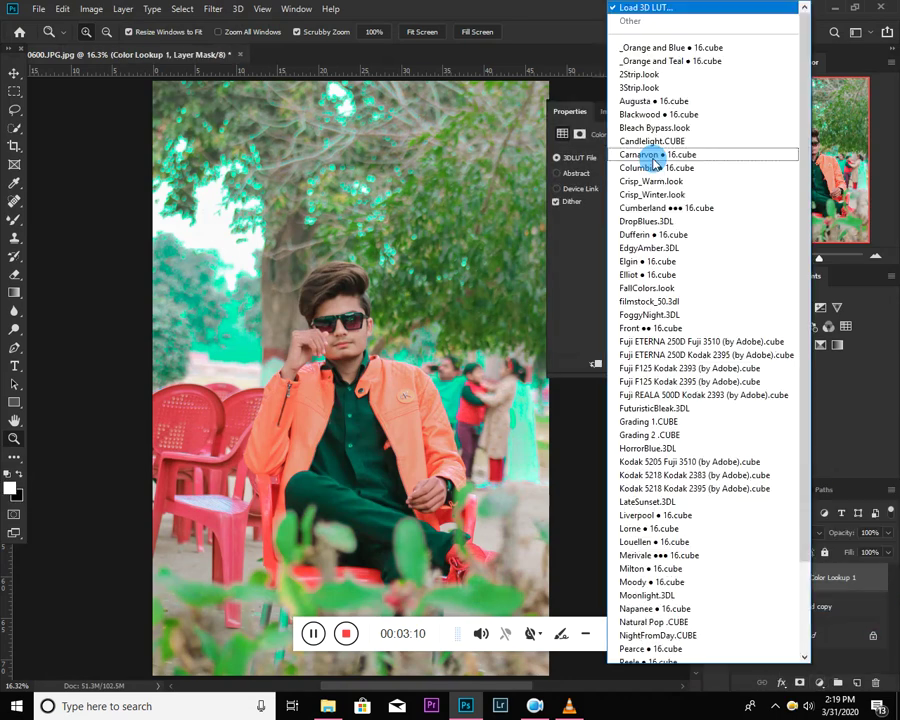
pyautogui.click(665, 326)
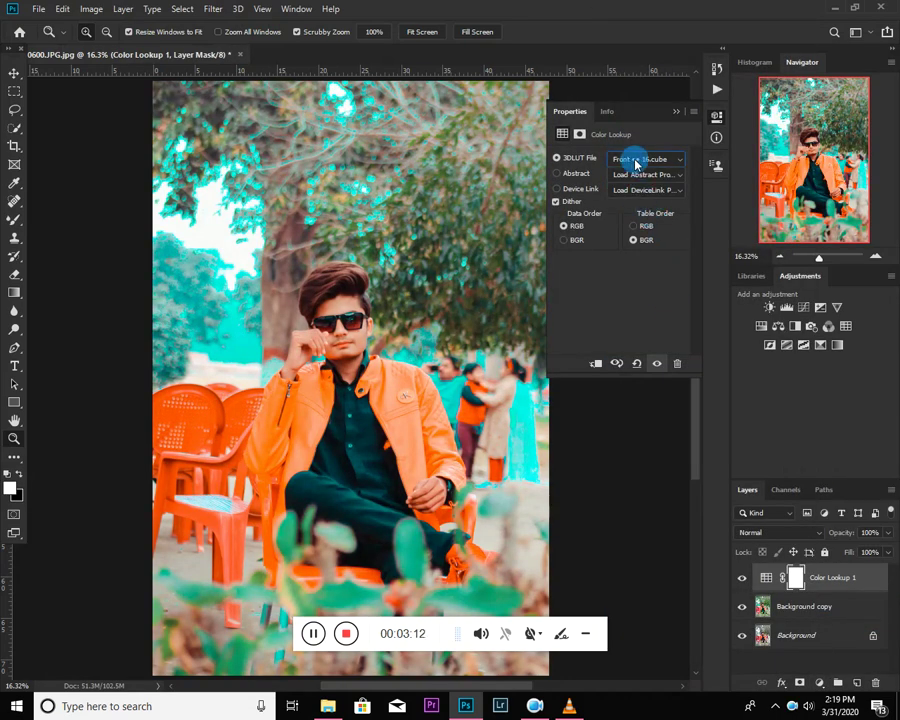
# - Try other 3D LUTs on the Color Lookup layer, including Fuji F125 Kodak, Milton, Lorne, Kodak 5205 Fuji 3510, Grading 2 and 2Strip.look
pyautogui.press('Down')
pyautogui.press('Down')
pyautogui.press('Down')
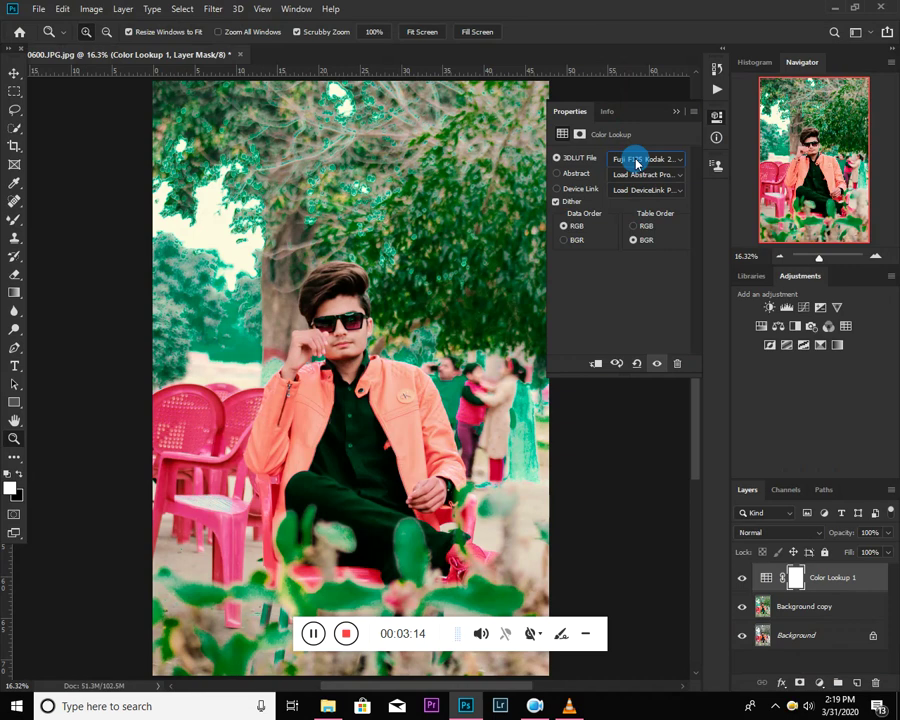
pyautogui.click(636, 162)
pyautogui.click(649, 460)
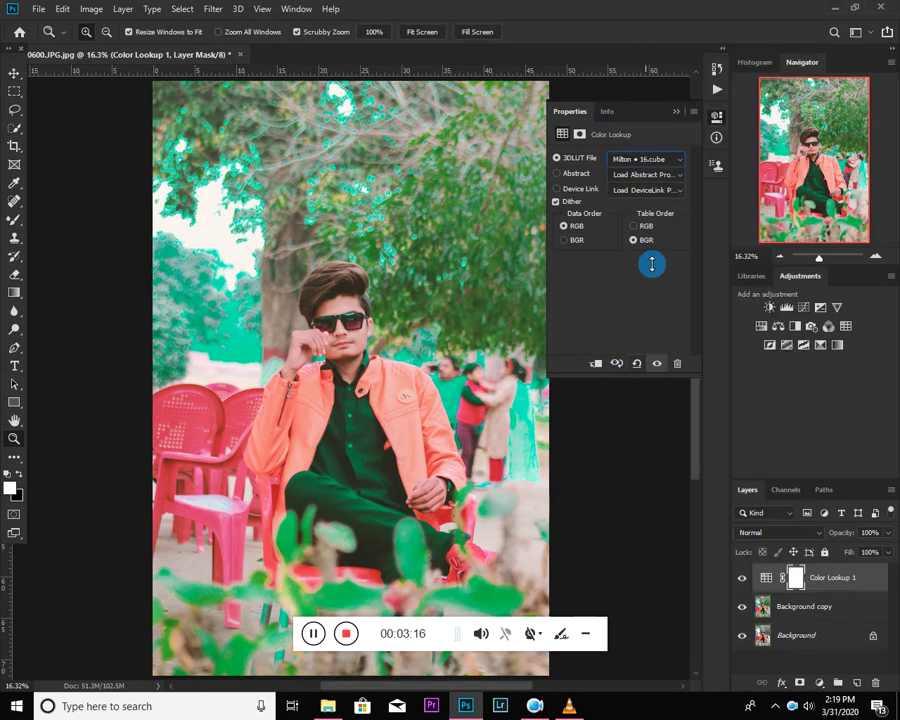
pyautogui.press('Up')
pyautogui.press('Up')
pyautogui.press('Up')
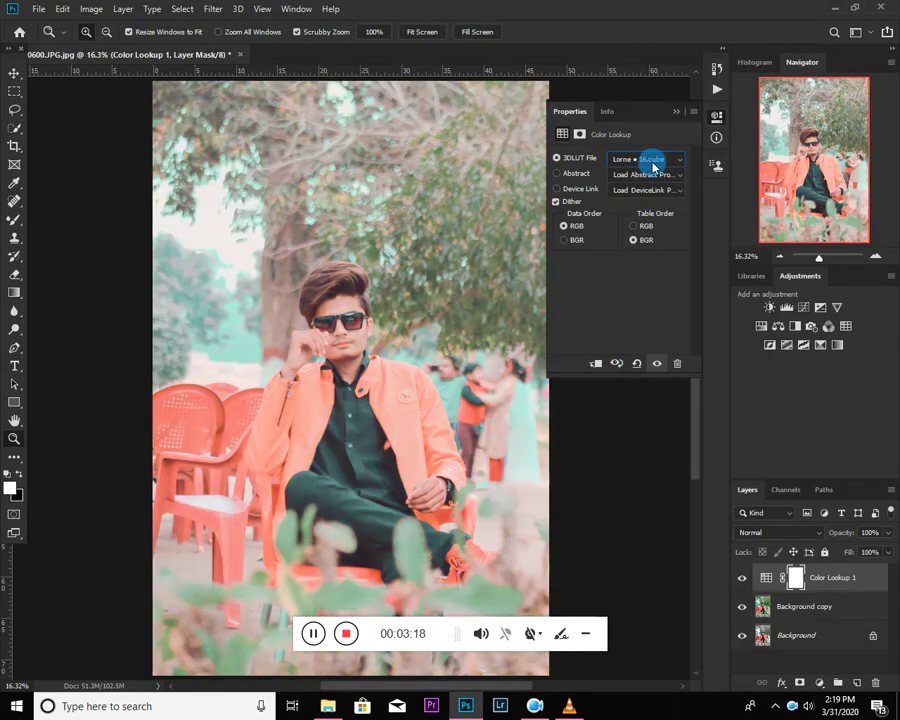
pyautogui.press('Up')
pyautogui.press('Up')
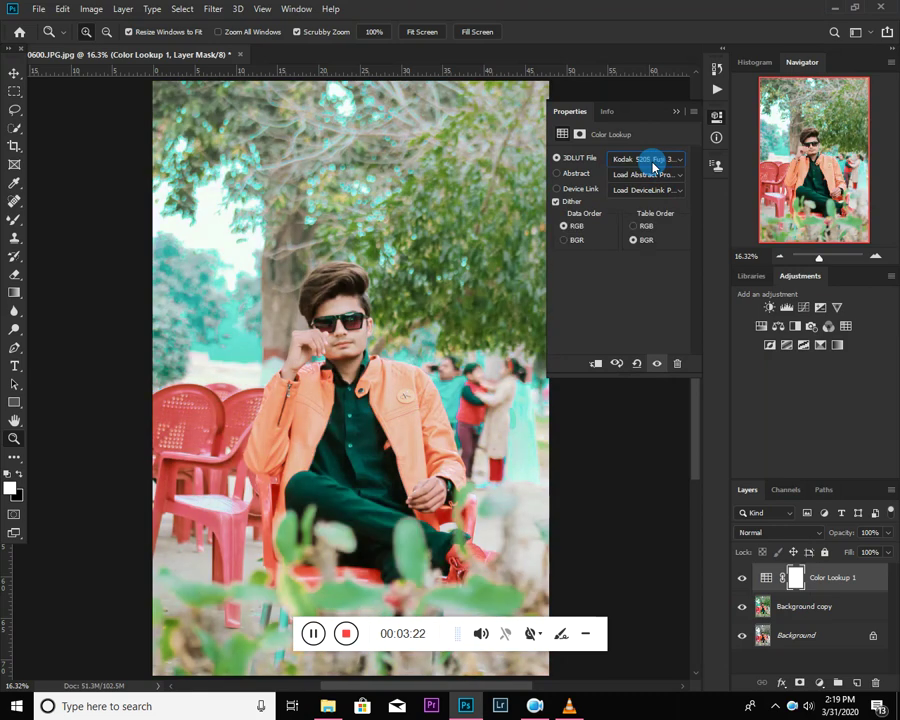
pyautogui.press('Up')
pyautogui.press('Up')
pyautogui.click(652, 167)
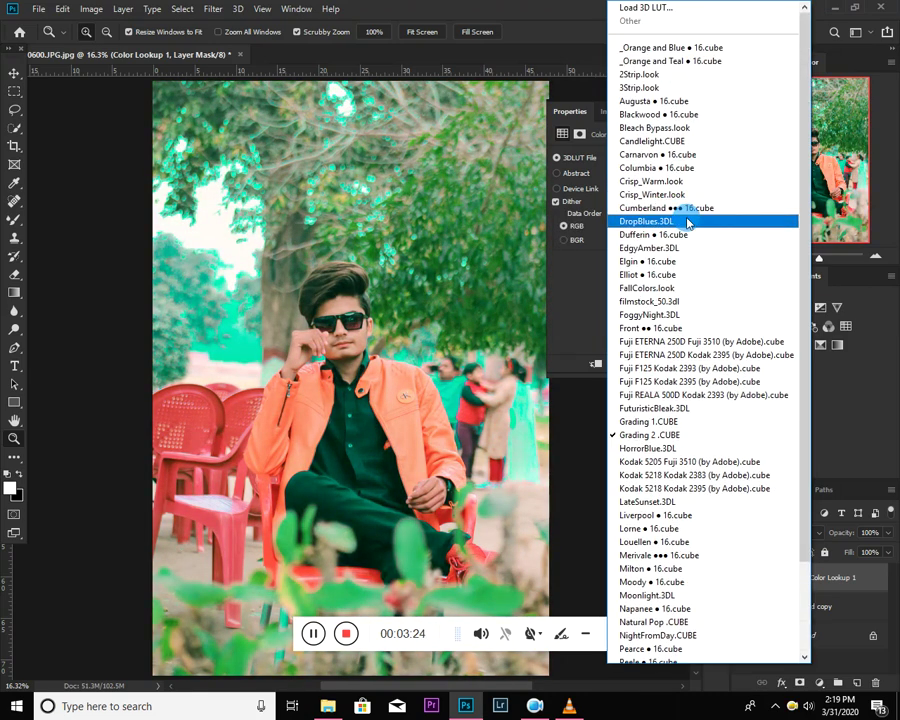
pyautogui.click(632, 74)
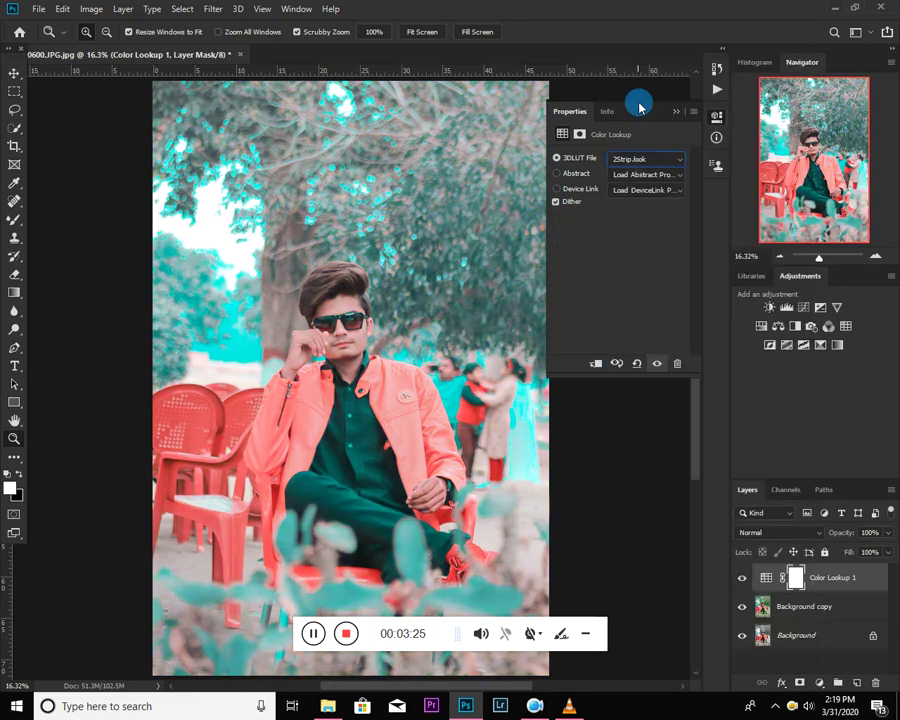
# - Set the Color Lookup layer's 3D LUT to Soft_Warming.look and close its properties
pyautogui.click(632, 168)
pyautogui.scroll(-1, 665, 480)
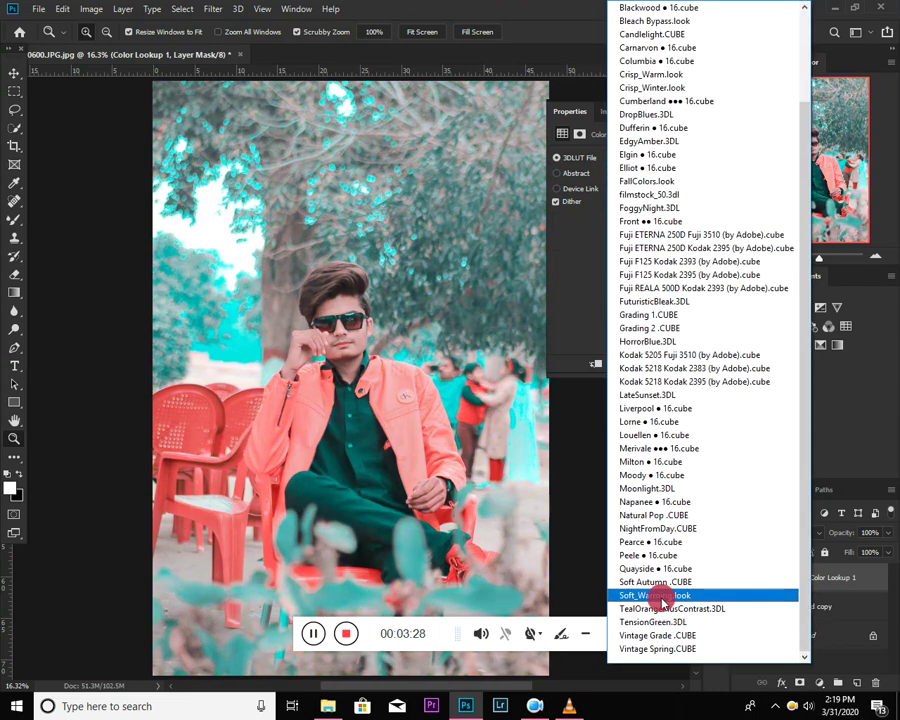
pyautogui.click(660, 596)
pyautogui.click(670, 113)
# - Reduce the Color Lookup layer's opacity to 65% and merge it down into Background copy, comparing before and after
pyautogui.click(742, 578)
pyautogui.click(742, 578)
pyautogui.click(887, 533)
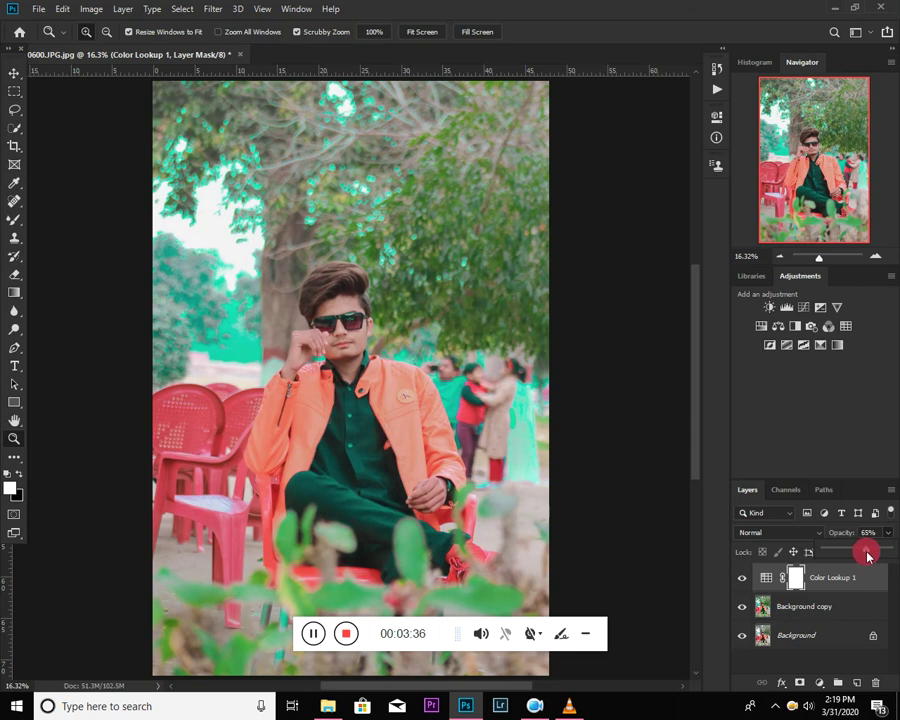
pyautogui.rightClick(845, 577)
pyautogui.click(743, 514)
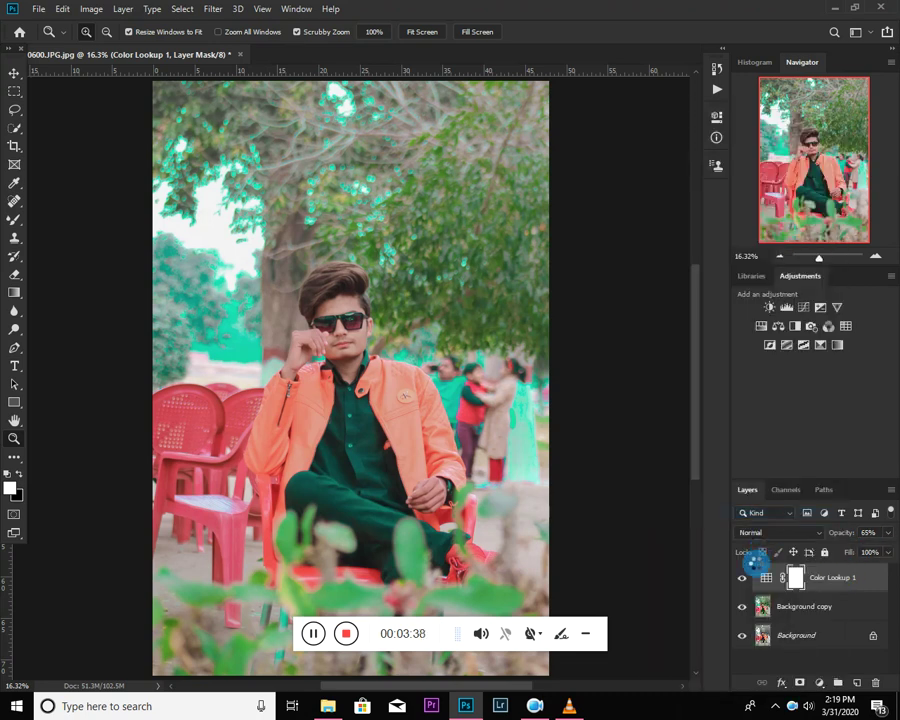
pyautogui.click(741, 579)
pyautogui.click(741, 579)
pyautogui.click(219, 9)
pyautogui.click(230, 102)
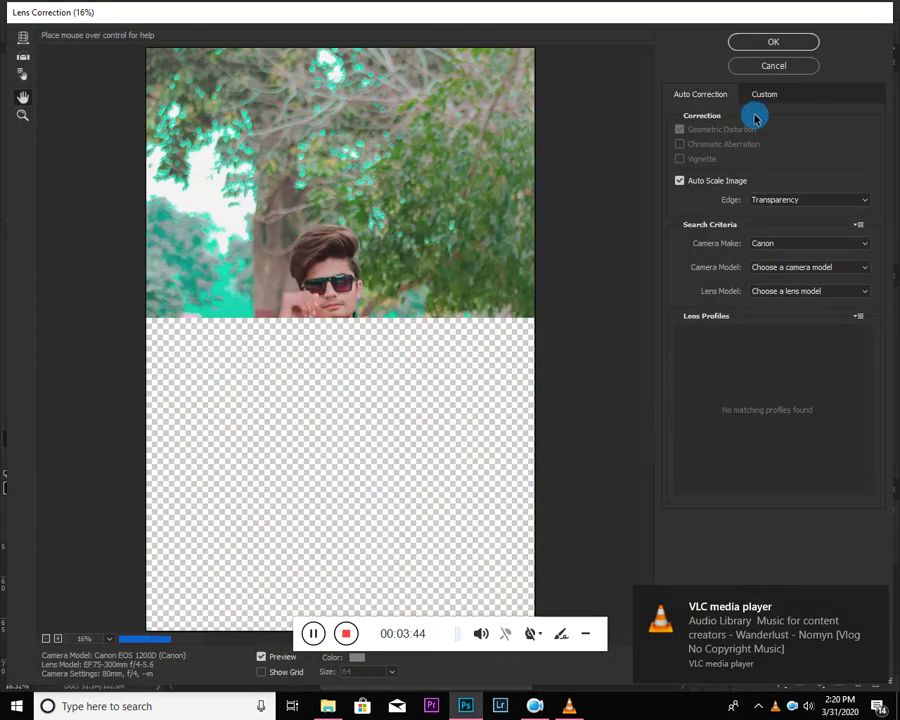
pyautogui.click(760, 44)
# - Reopen the Camera Raw filter on Background copy and warm the white balance temperature slightly
pyautogui.click(213, 9)
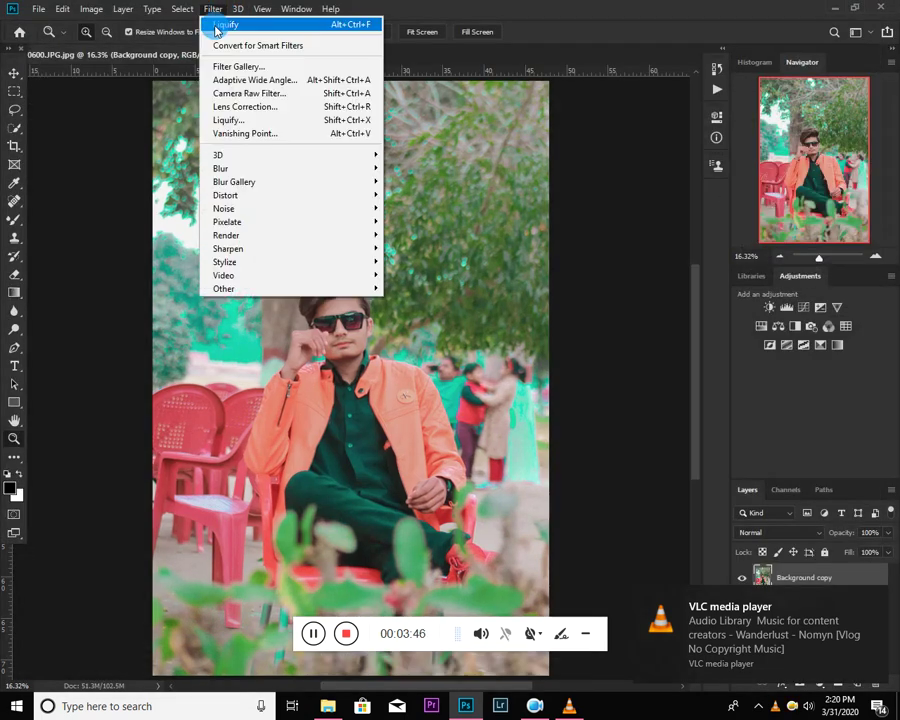
pyautogui.click(228, 95)
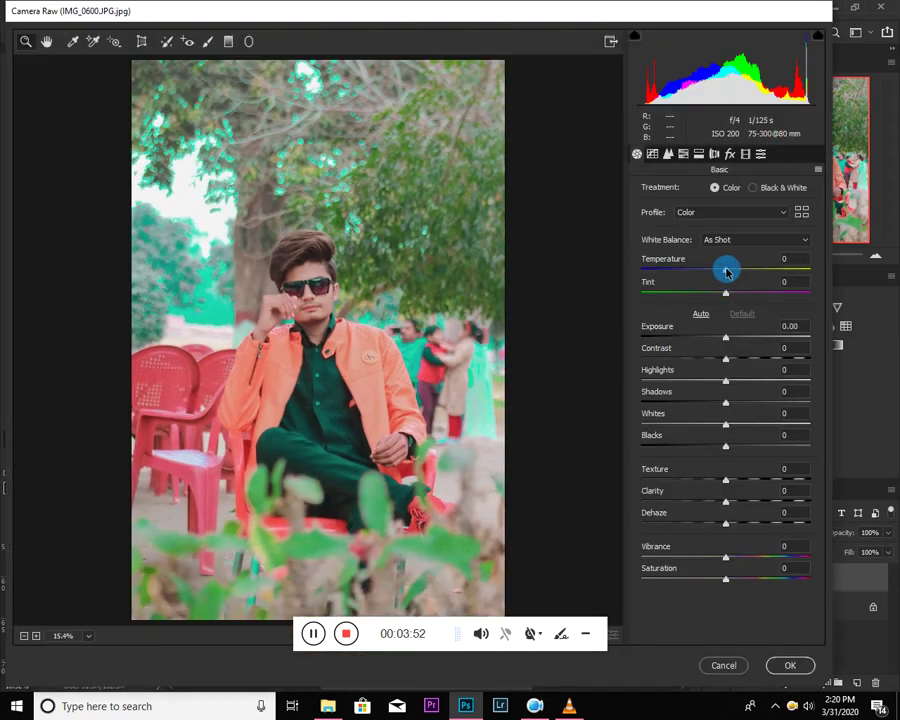
pyautogui.moveTo(726, 271); pyautogui.dragTo(729, 271)
pyautogui.click(699, 153)
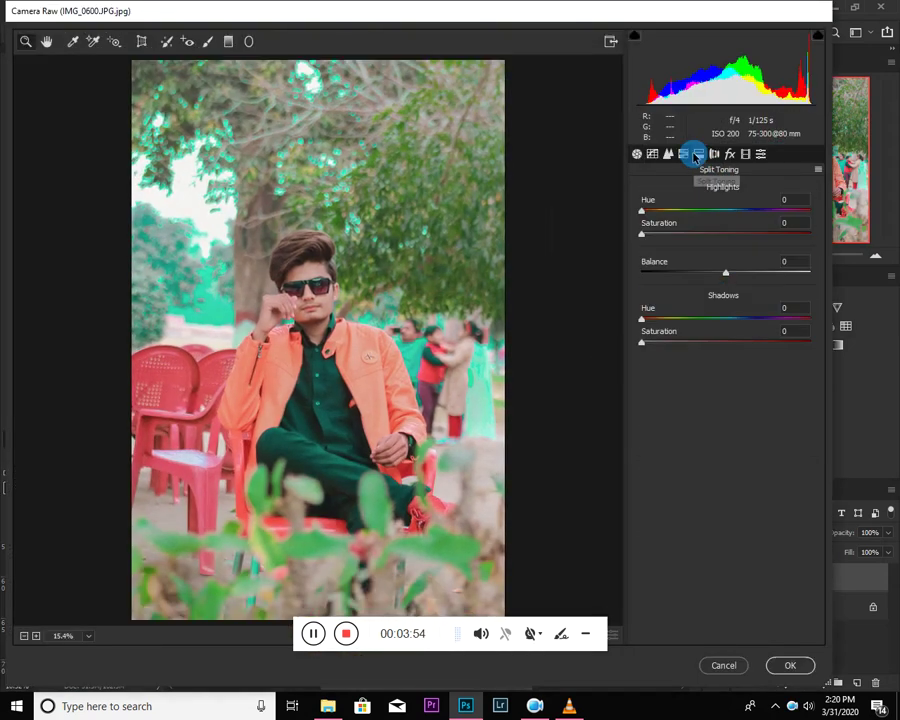
# - Set the HSL hue of Greens to +15 and of Aquas to -35
pyautogui.click(684, 153)
pyautogui.click(650, 192)
pyautogui.moveTo(681, 311); pyautogui.dragTo(669, 340)
pyautogui.moveTo(757, 310); pyautogui.dragTo(738, 312)
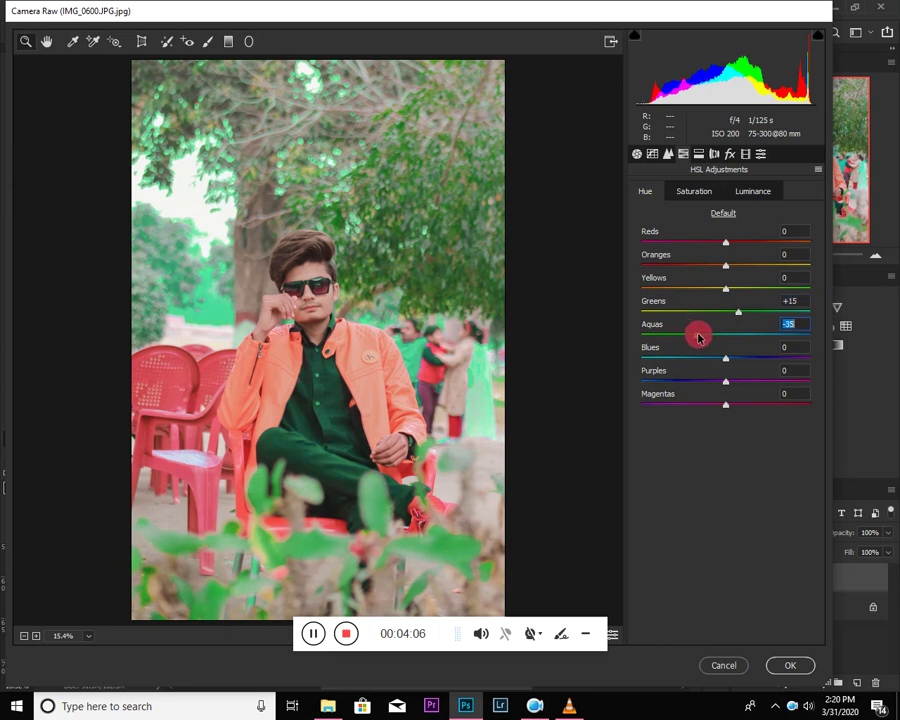
# - Set the HSL saturation of Aquas to -49 and strongly reduce the saturation of Blues
pyautogui.click(700, 191)
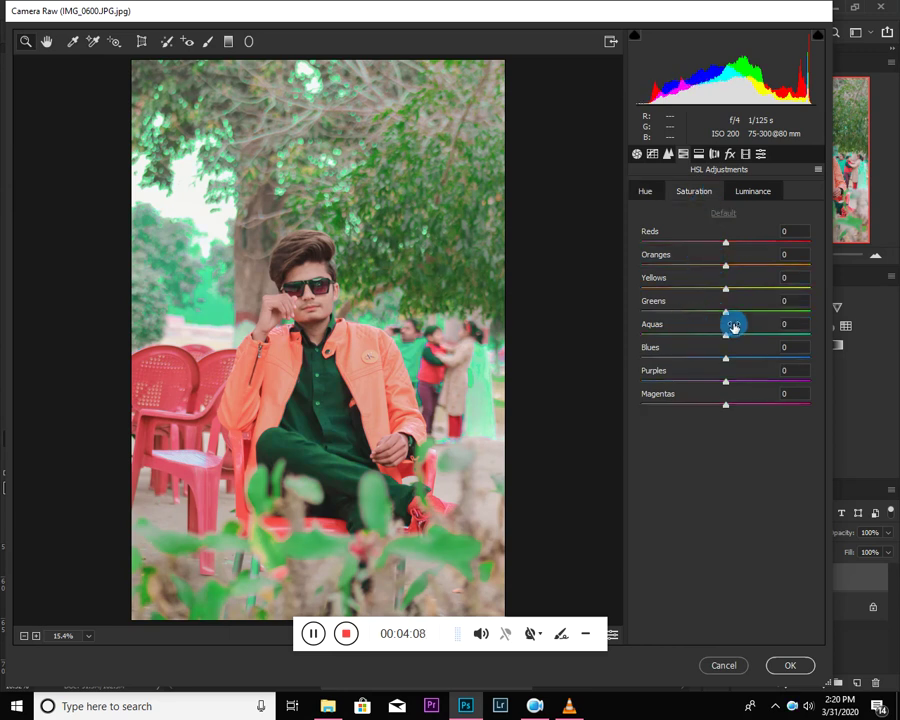
pyautogui.moveTo(735, 340)
pyautogui.mouseDown()
pyautogui.moveTo(844, 347)
pyautogui.moveTo(610, 341)
pyautogui.mouseUp()
pyautogui.click(683, 338)
pyautogui.moveTo(693, 352); pyautogui.dragTo(883, 390)
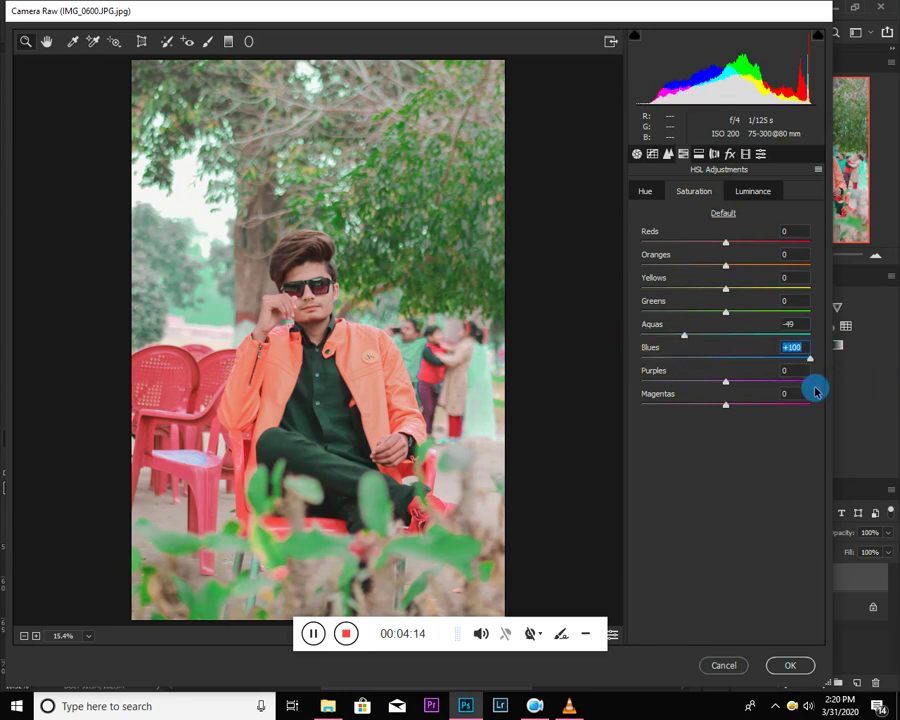
pyautogui.moveTo(745, 358); pyautogui.dragTo(603, 368)
# - Set the HSL luminance of Blues to -53 and of Oranges to +6
pyautogui.click(753, 191)
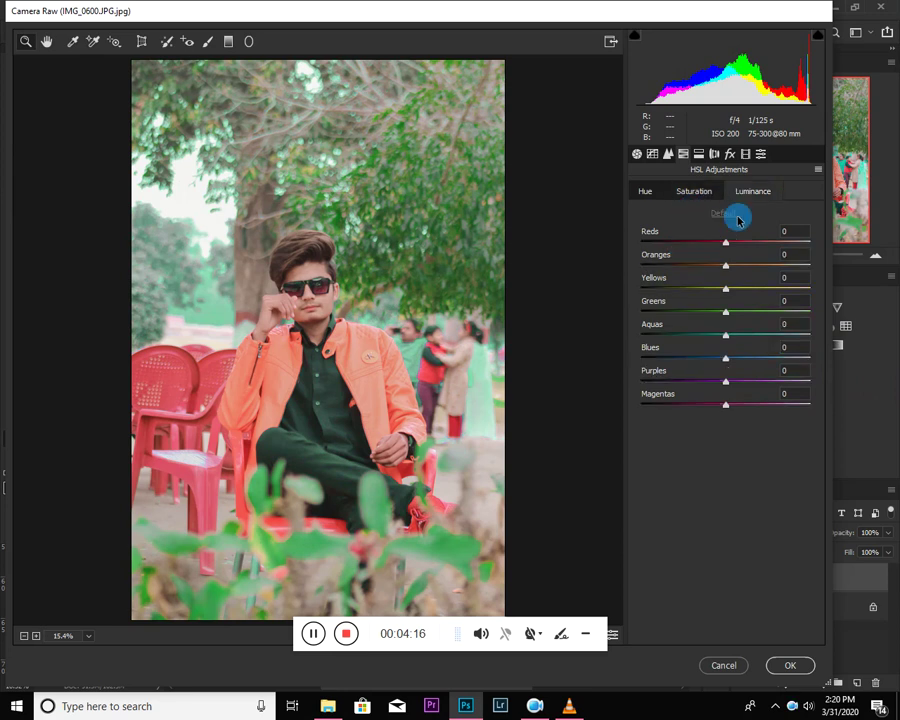
pyautogui.moveTo(705, 357); pyautogui.dragTo(680, 362)
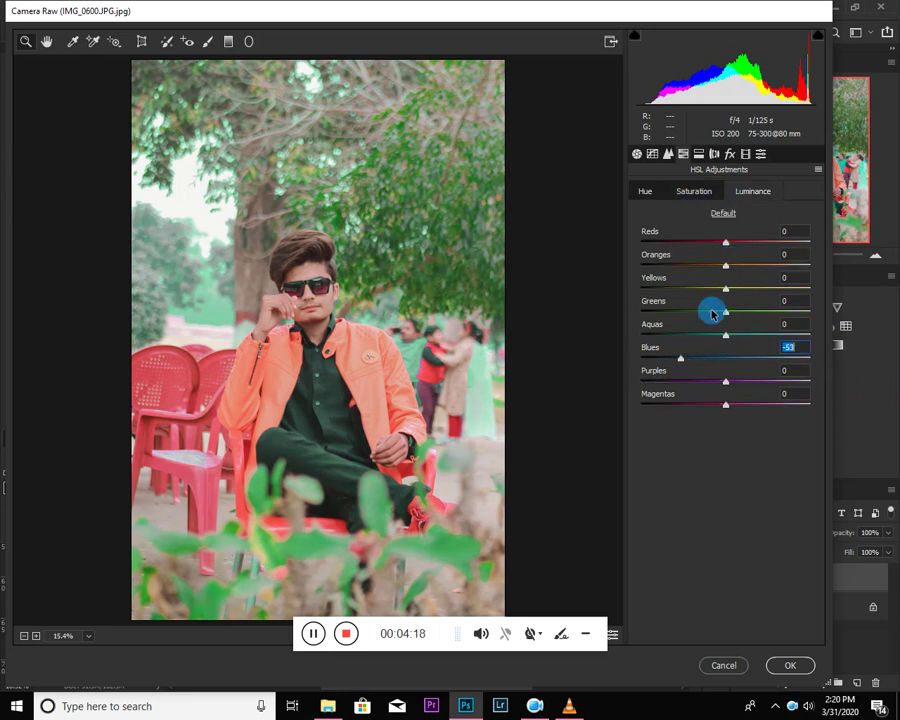
pyautogui.click(727, 265)
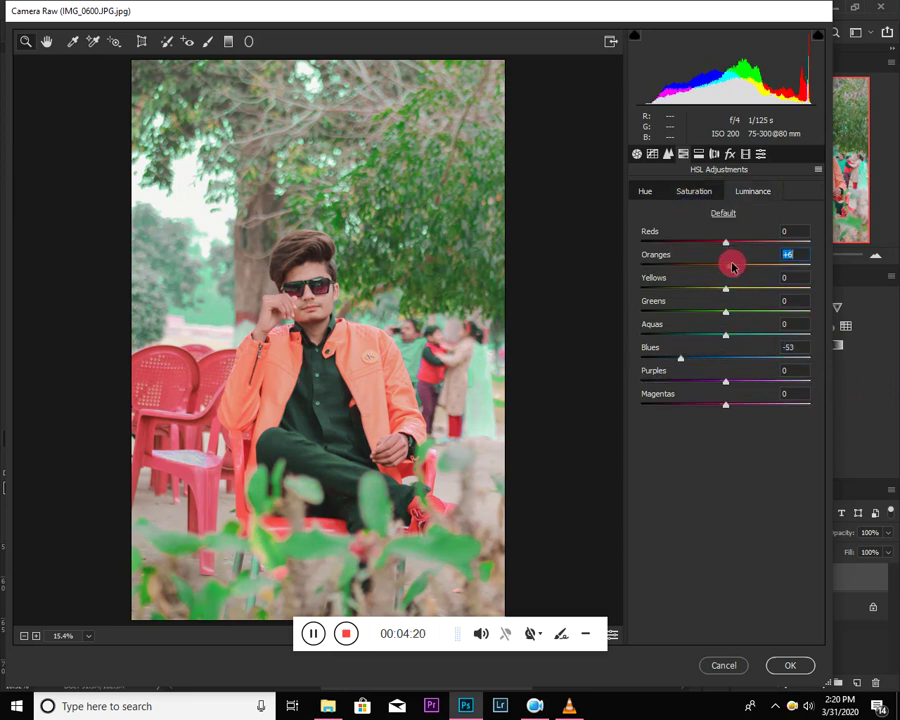
# - Set the luminance noise reduction to 30 and the sharpening amount to 19
pyautogui.click(668, 154)
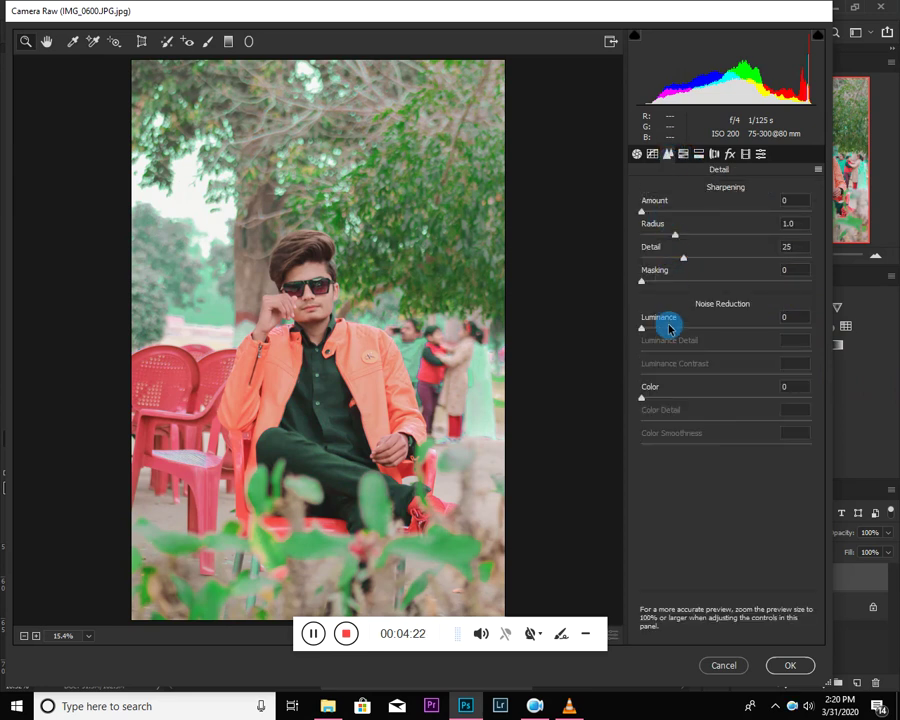
pyautogui.moveTo(671, 331); pyautogui.dragTo(691, 331)
pyautogui.moveTo(674, 211); pyautogui.dragTo(662, 213)
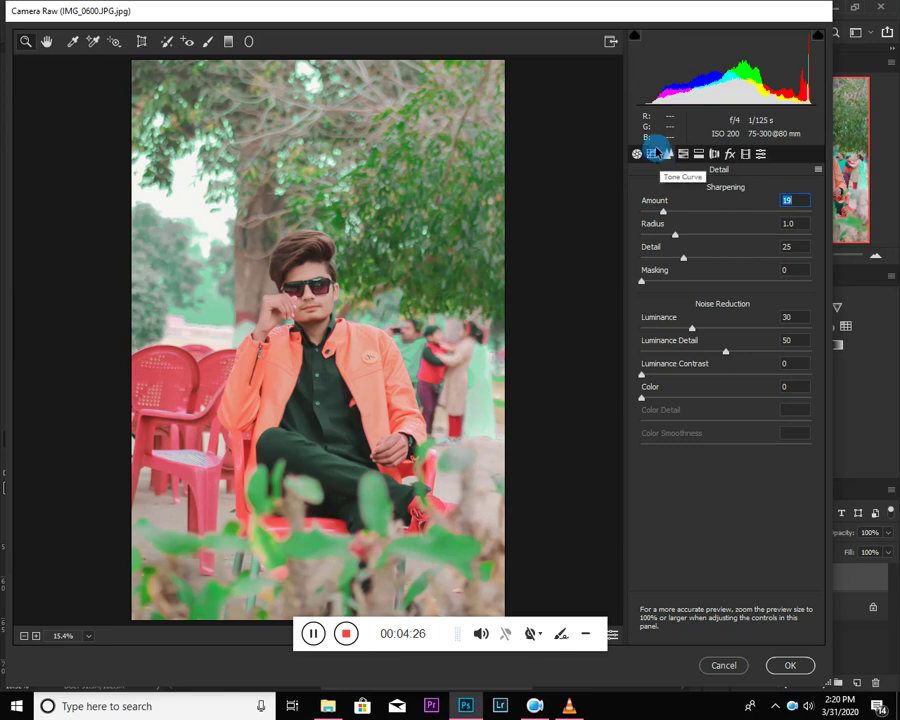
# - Set both Lights and Highlights of the parametric tone curve to -8
pyautogui.click(653, 154)
pyautogui.moveTo(698, 440); pyautogui.dragTo(719, 436)
pyautogui.click(716, 418)
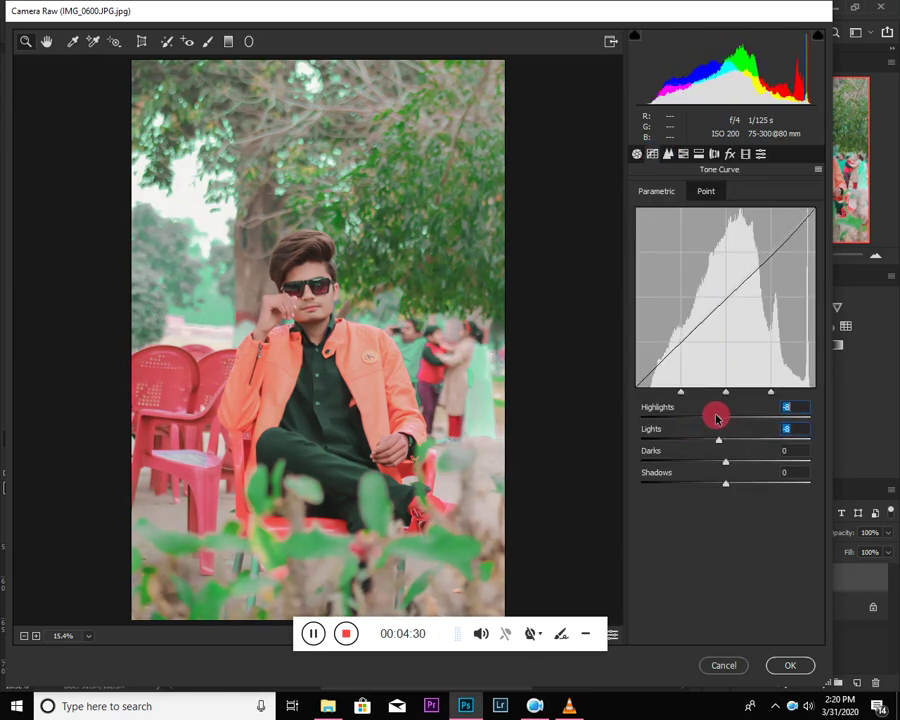
# - Set the calibration hue of the Green Primary to +13 and of the Blue Primary to -42
pyautogui.click(745, 154)
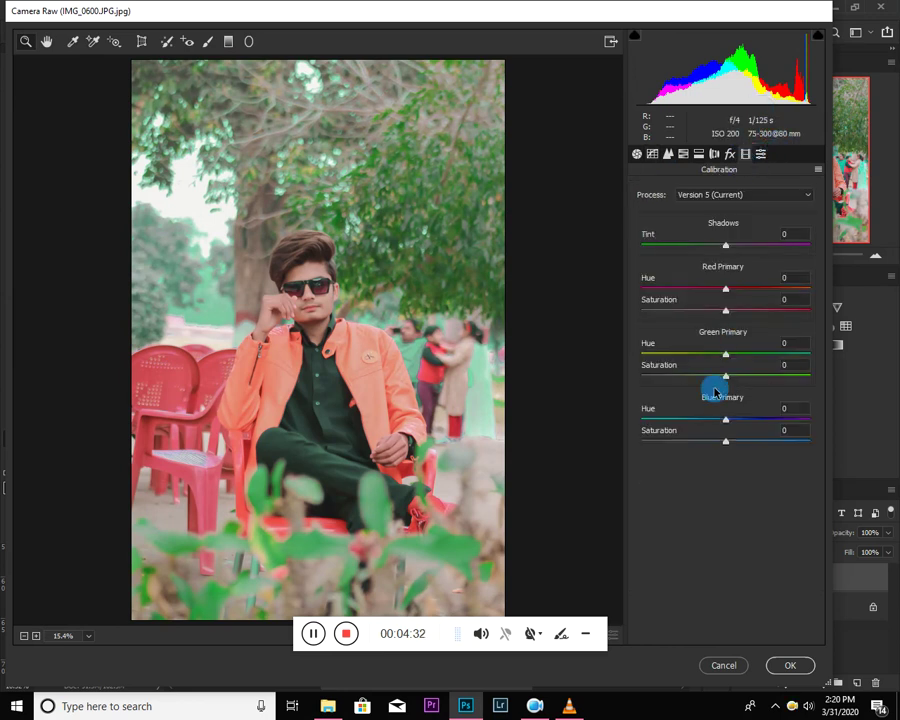
pyautogui.moveTo(765, 358); pyautogui.dragTo(737, 354)
pyautogui.moveTo(698, 423); pyautogui.dragTo(688, 419)
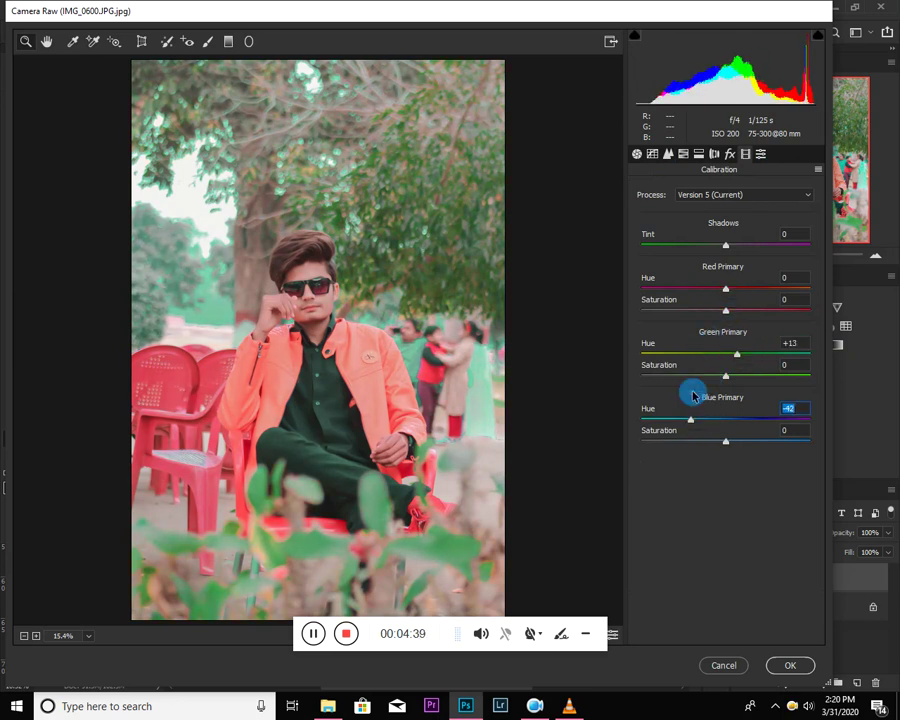
# - Set the post-crop vignetting amount to -37 and the HSL saturation of Reds to -7
pyautogui.click(731, 153)
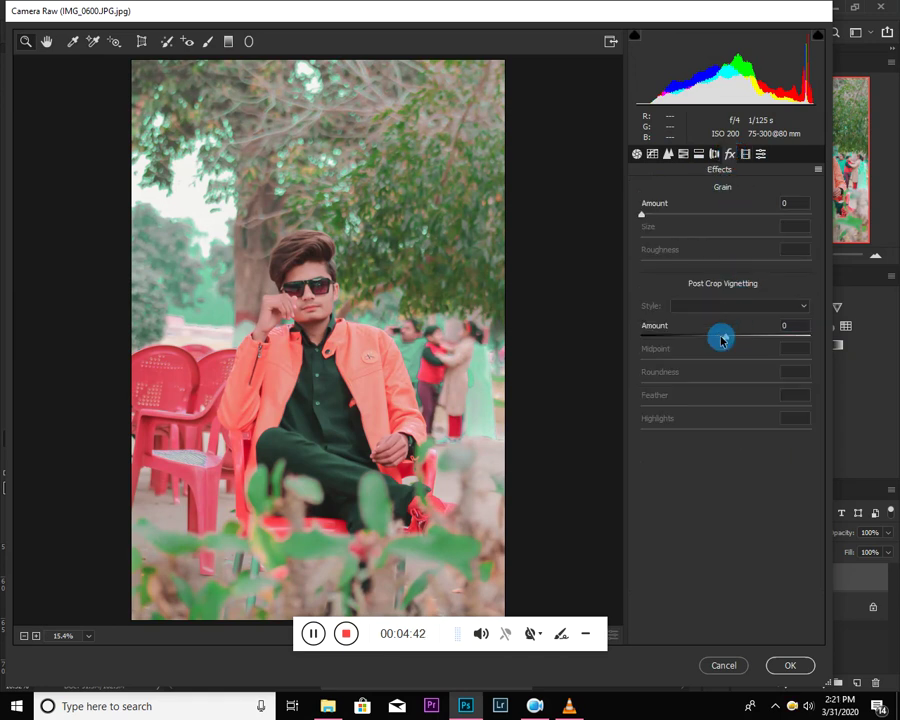
pyautogui.moveTo(721, 340); pyautogui.dragTo(693, 342)
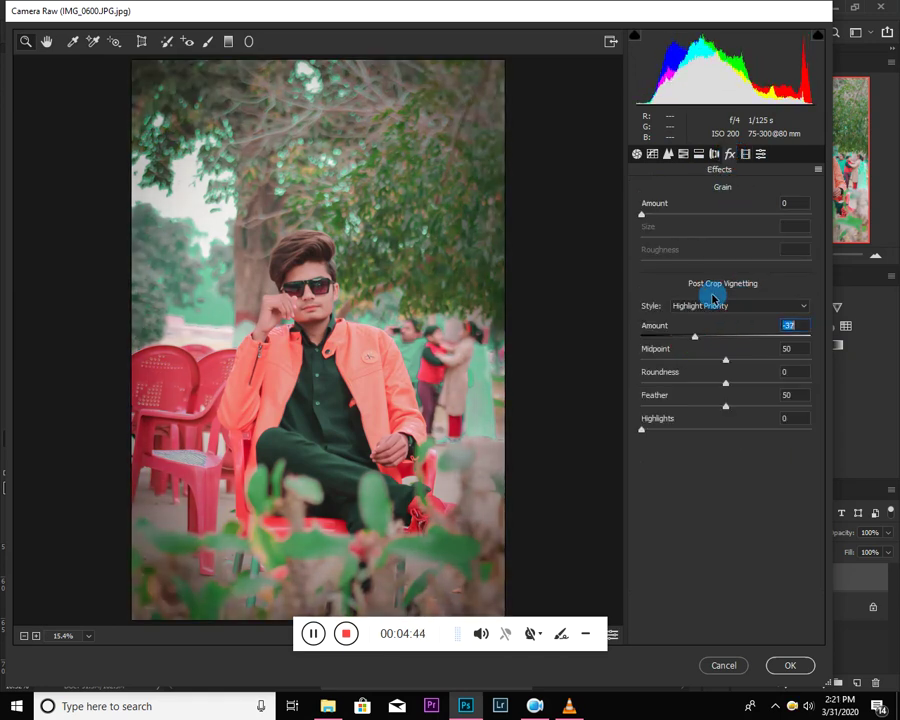
pyautogui.click(745, 154)
pyautogui.click(699, 153)
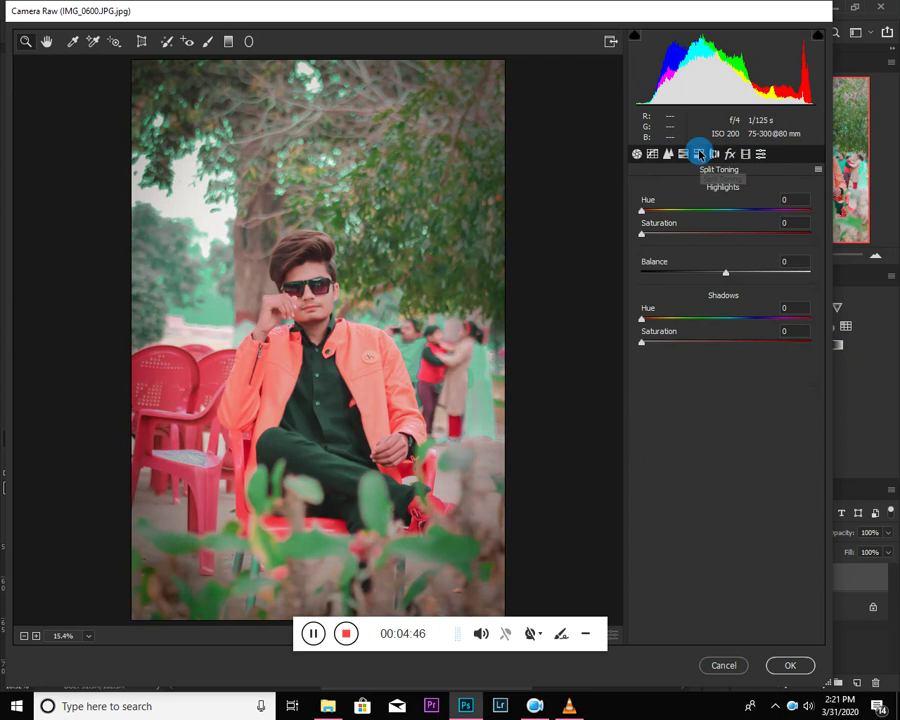
pyautogui.click(683, 154)
pyautogui.click(694, 191)
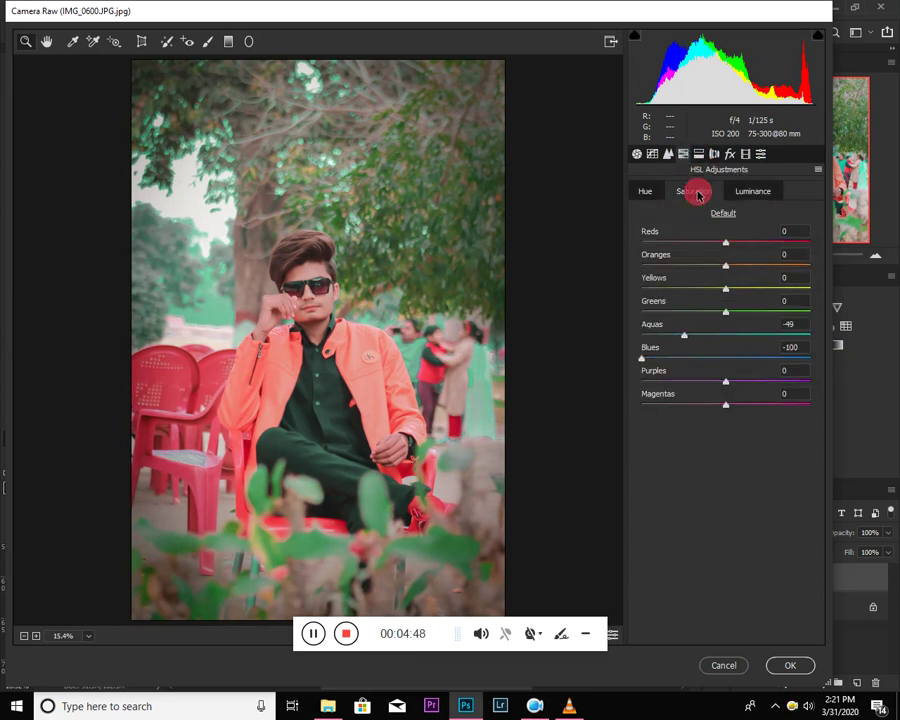
pyautogui.moveTo(708, 243)
pyautogui.mouseDown()
pyautogui.moveTo(697, 246)
pyautogui.moveTo(723, 248)
pyautogui.mouseUp()
pyautogui.click(753, 191)
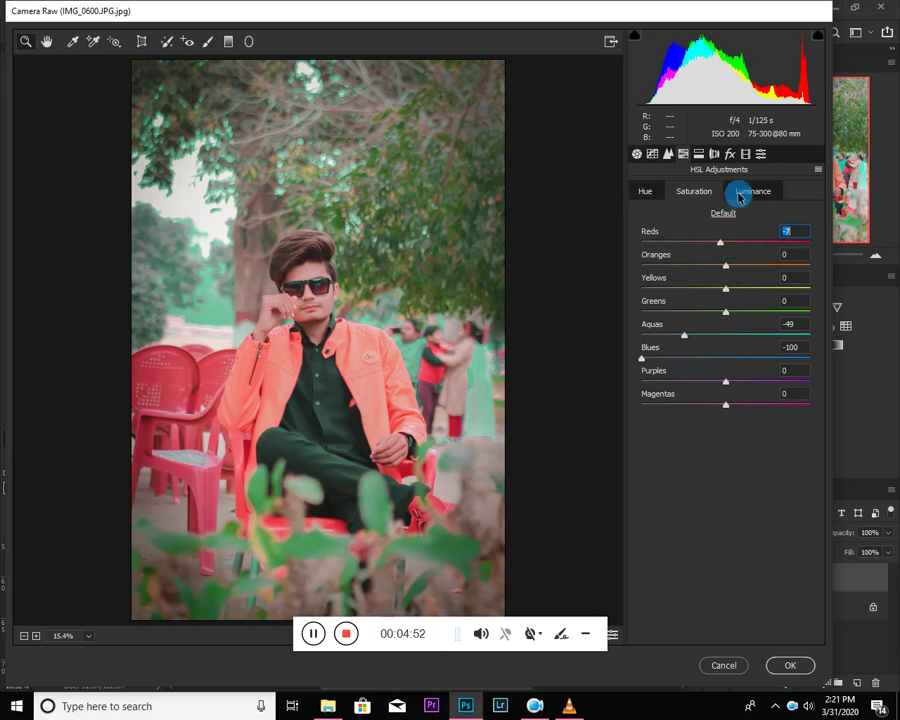
# - Set the calibration hue of the Blue Primary to -10 and the shadows tint to -33
pyautogui.click(746, 155)
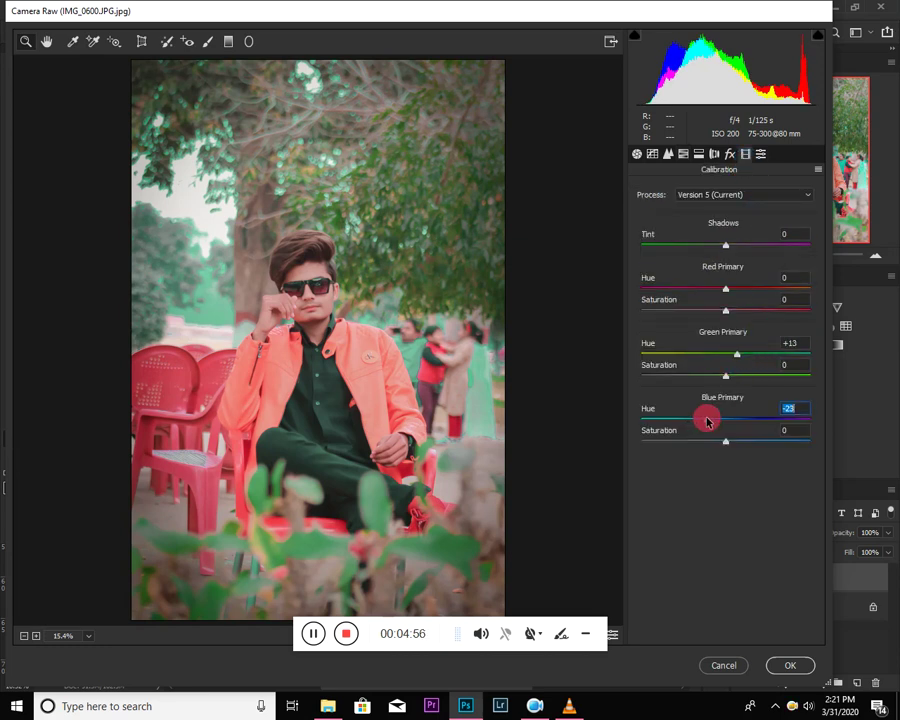
pyautogui.moveTo(707, 421); pyautogui.dragTo(717, 424)
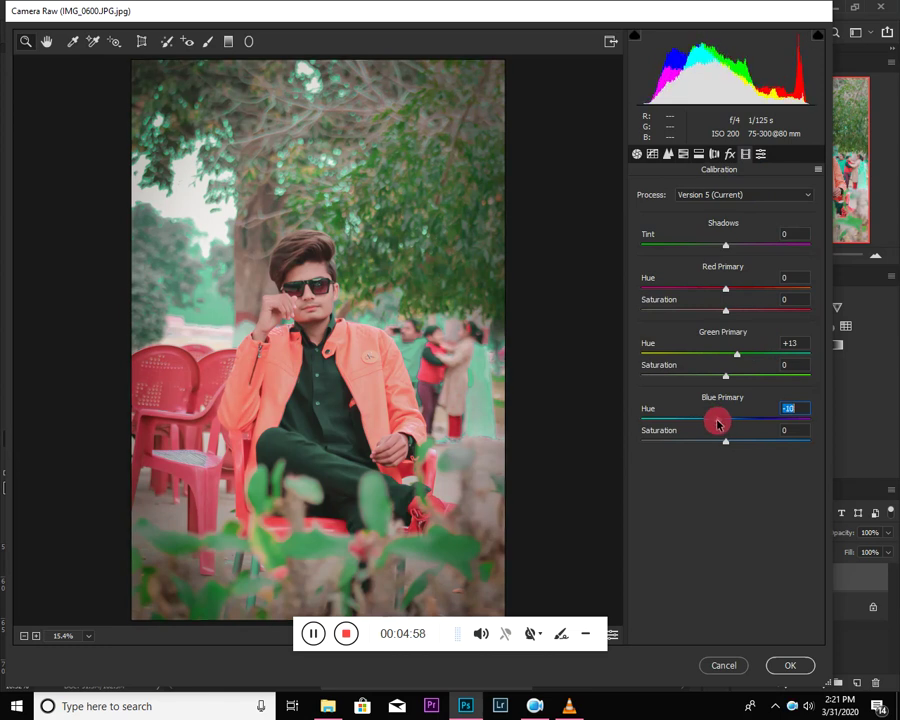
pyautogui.click(719, 248)
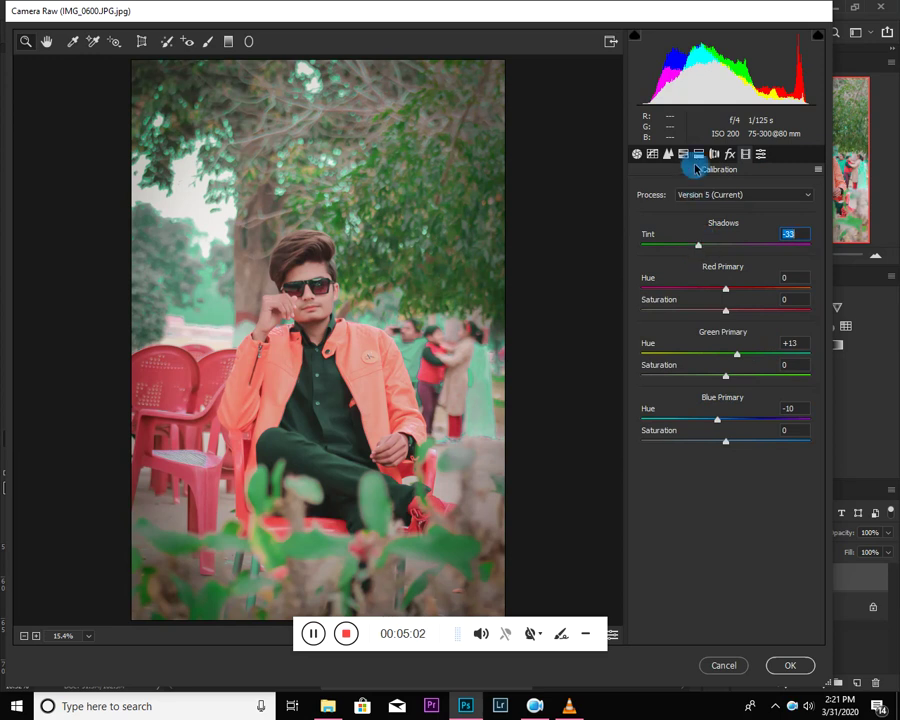
# - Set Clarity to +10 and Shadows to +8 in the basic adjustments and apply the Camera Raw filter
pyautogui.click(688, 156)
pyautogui.click(668, 155)
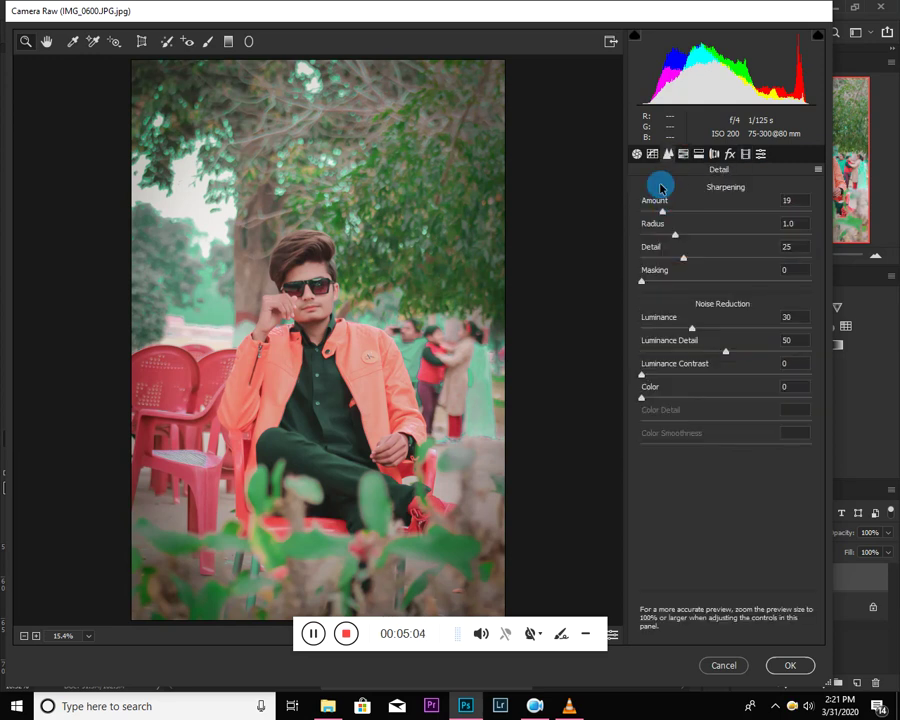
pyautogui.click(652, 155)
pyautogui.click(636, 153)
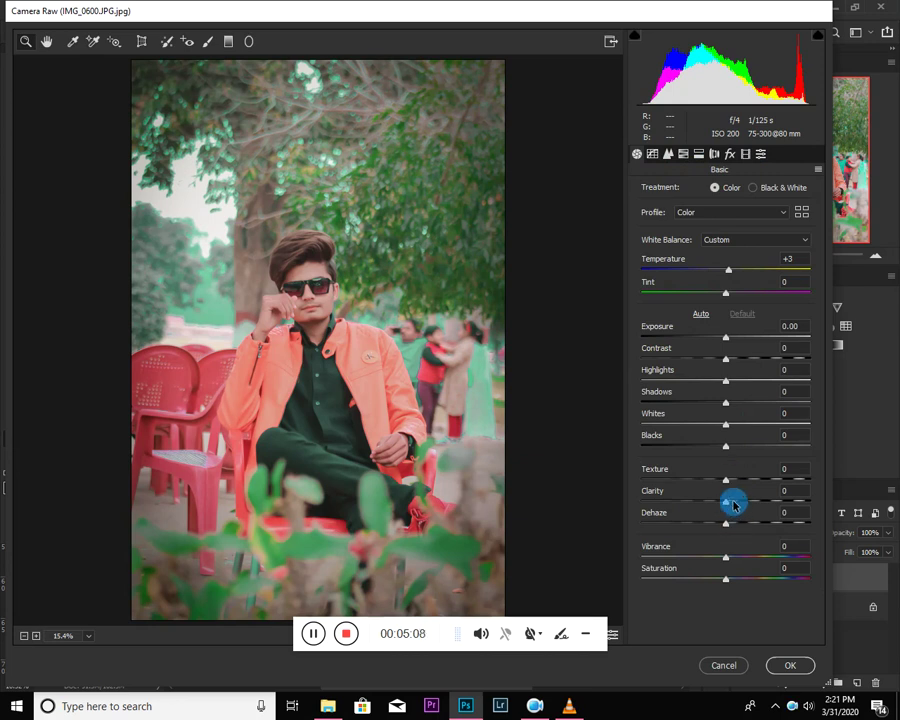
pyautogui.moveTo(738, 505); pyautogui.dragTo(734, 502)
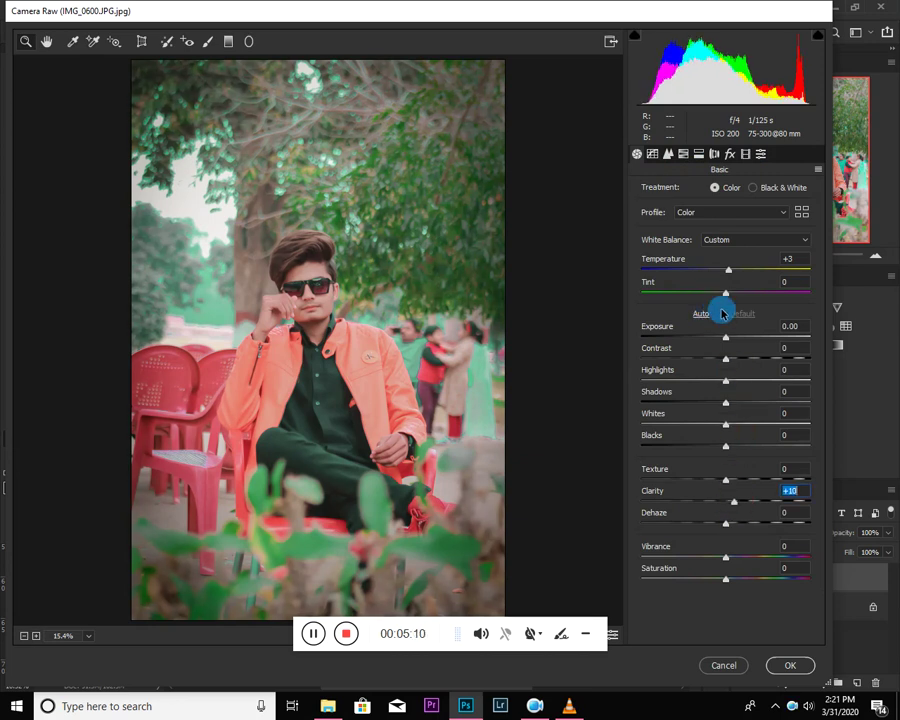
pyautogui.moveTo(786, 401); pyautogui.dragTo(733, 408)
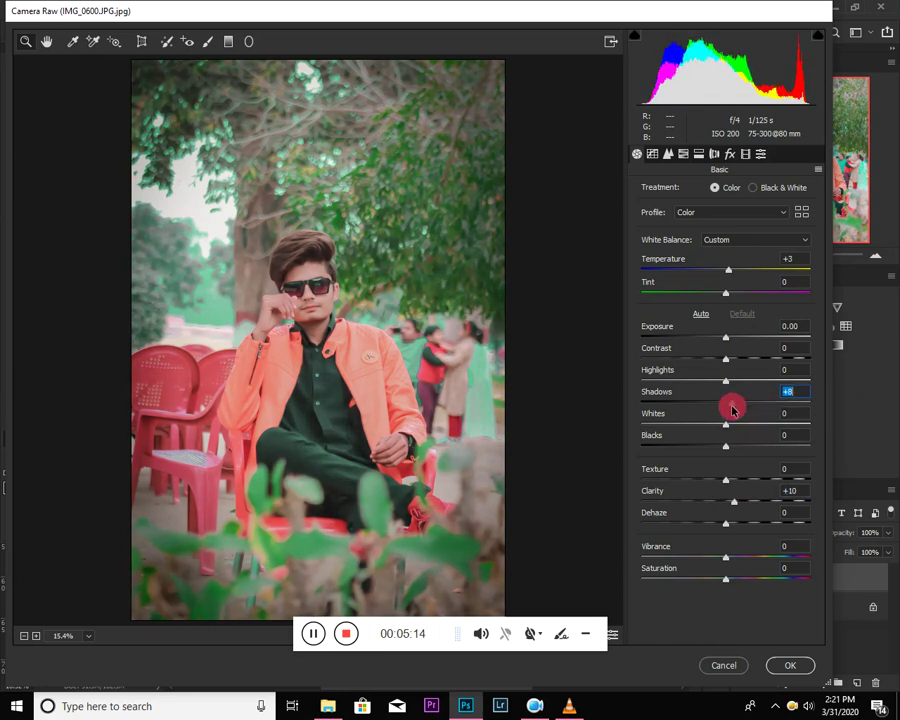
pyautogui.click(790, 665)
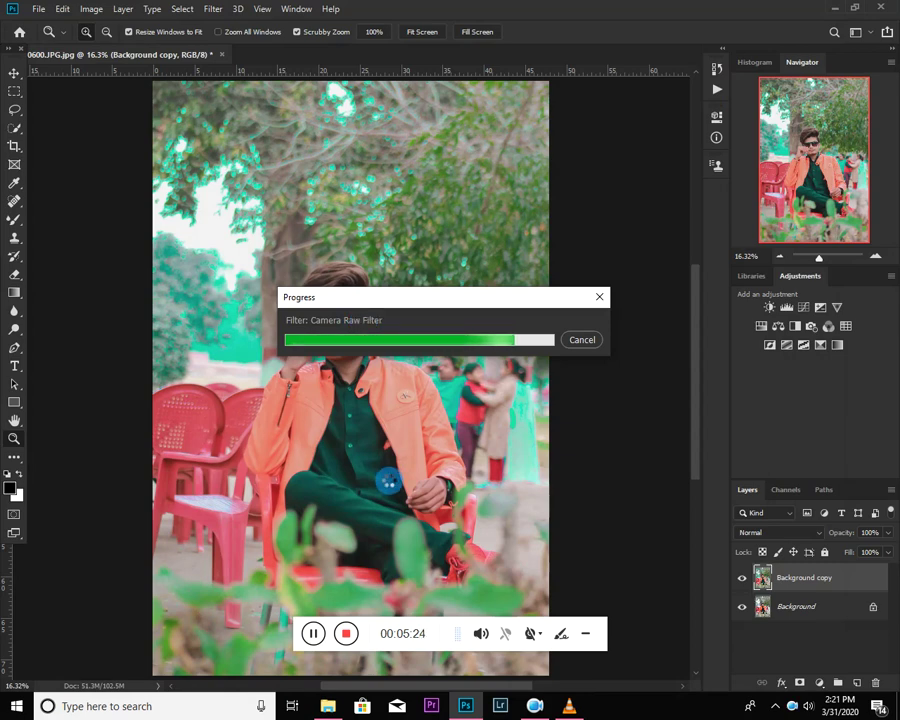
# - Duplicate the Background copy layer for skin retouching
pyautogui.scroll(8, 344, 322)
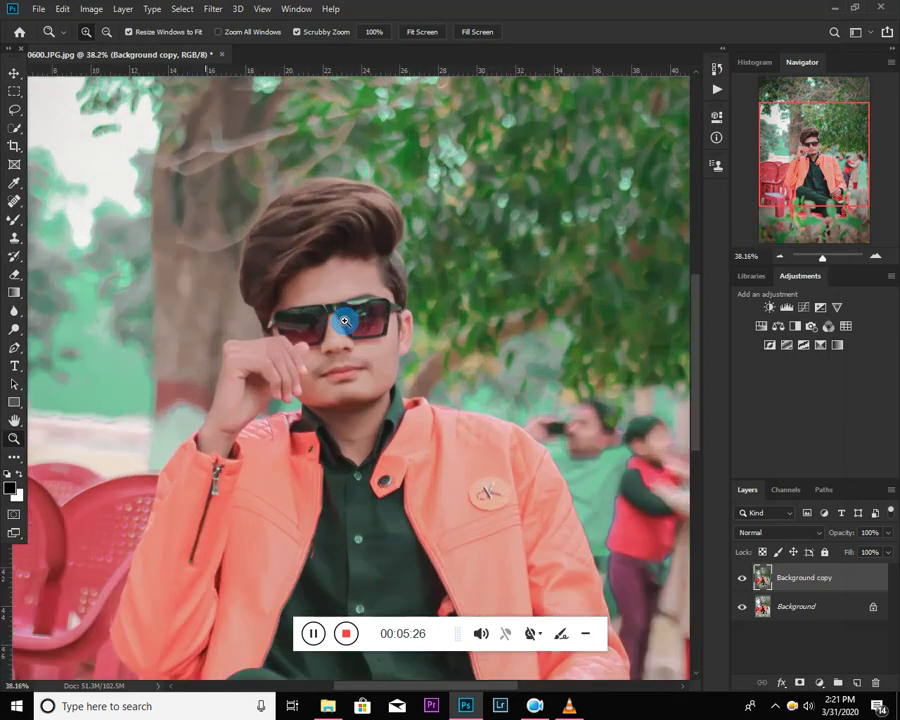
pyautogui.scroll(5, 344, 322)
pyautogui.moveTo(685, 293)
pyautogui.mouseDown()
pyautogui.moveTo(690, 320)
pyautogui.moveTo(701, 303)
pyautogui.mouseUp()
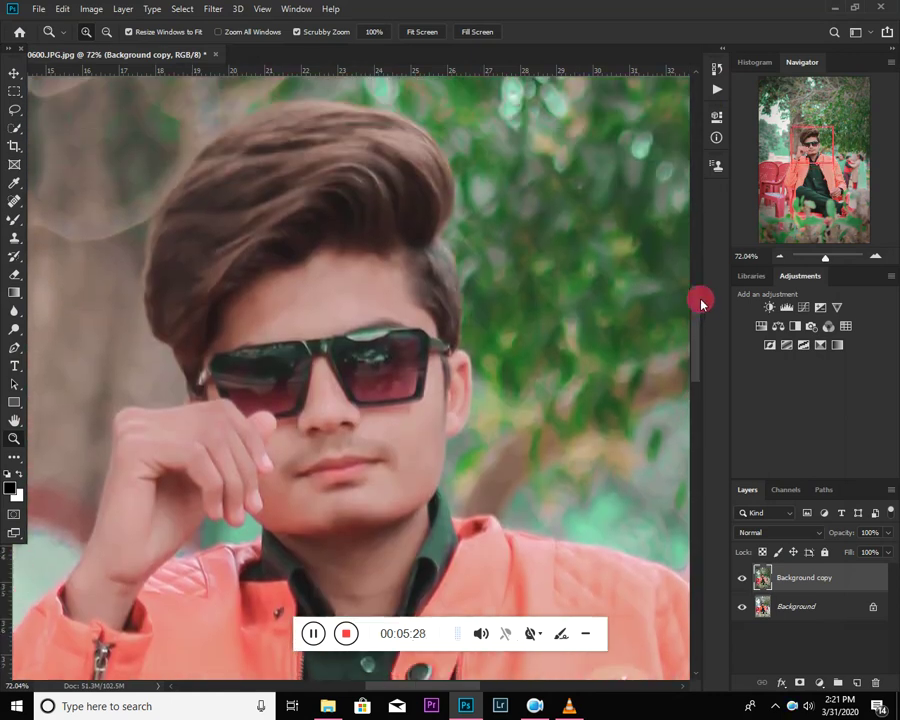
pyautogui.moveTo(871, 577); pyautogui.dragTo(857, 683)
# - Choose the Mixer Brush tool and set its wetness to 4%, keeping load 21%, mix 11% and flow 35%
pyautogui.rightClick(16, 228)
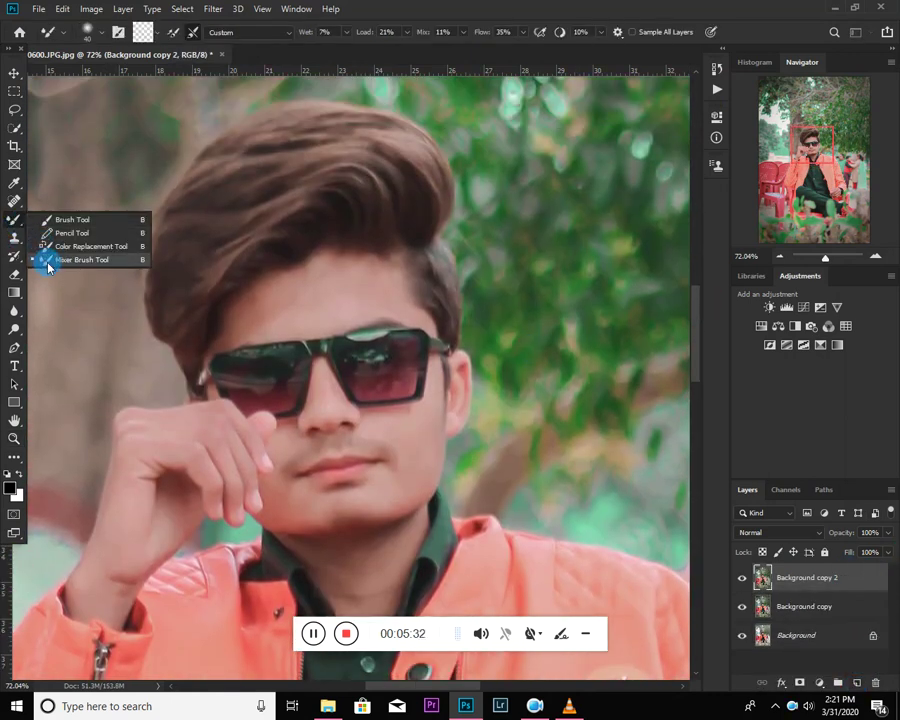
pyautogui.click(46, 256)
pyautogui.click(347, 34)
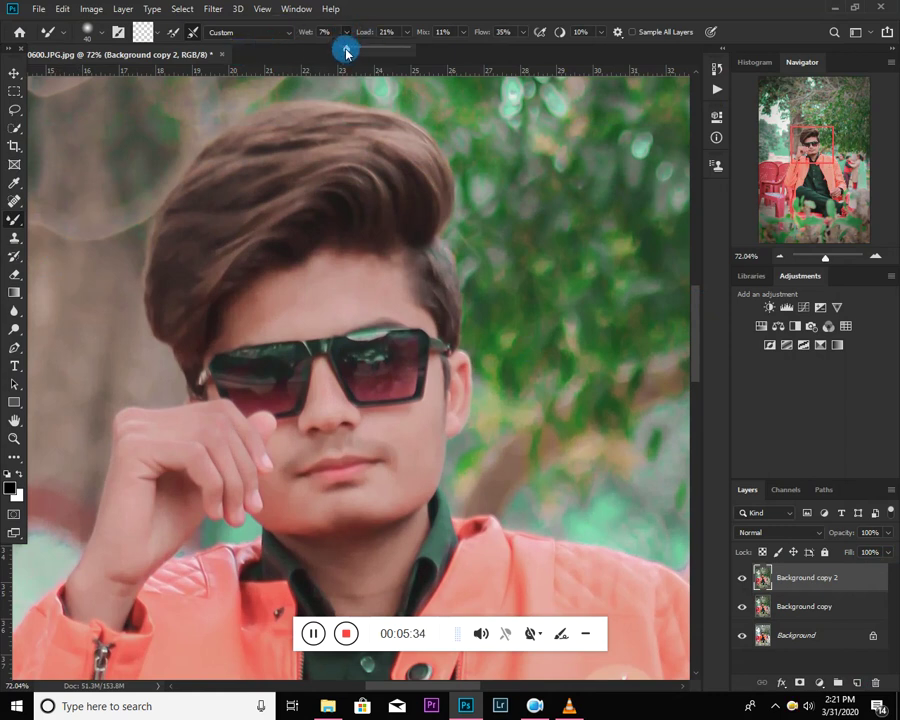
pyautogui.click(390, 34)
pyautogui.click(421, 31)
pyautogui.click(480, 32)
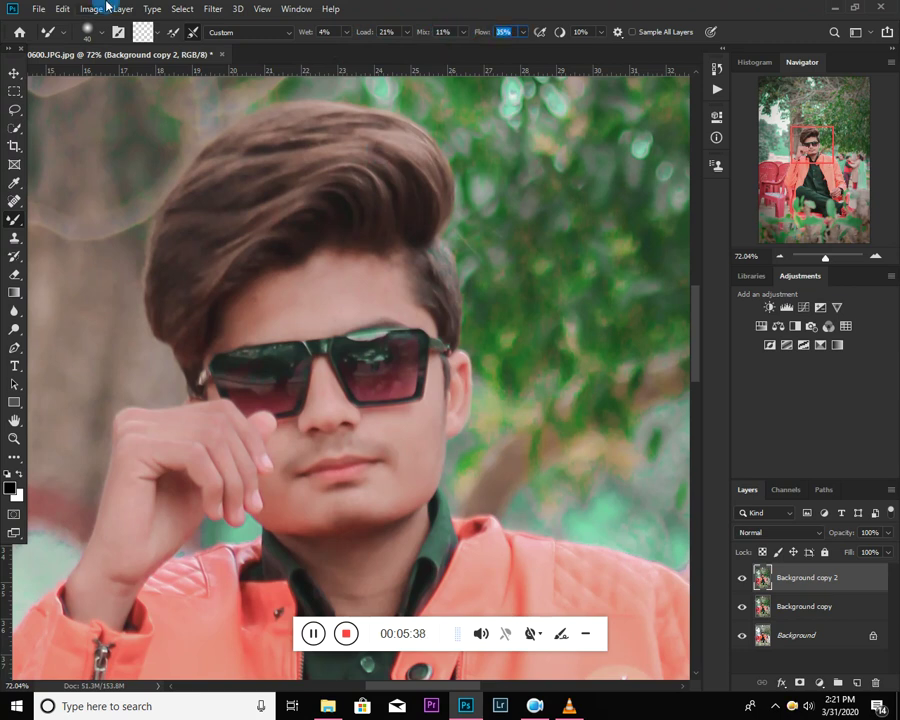
# - Smooth the forehead and cheek skin with the Mixer Brush at a size of 120 px
pyautogui.click(95, 33)
pyautogui.moveTo(335, 290)
pyautogui.mouseDown()
pyautogui.moveTo(394, 278)
pyautogui.moveTo(318, 300)
pyautogui.moveTo(312, 291)
pyautogui.moveTo(296, 295)
pyautogui.moveTo(247, 323)
pyautogui.moveTo(364, 299)
pyautogui.mouseUp()
pyautogui.scroll(-4, 364, 299)
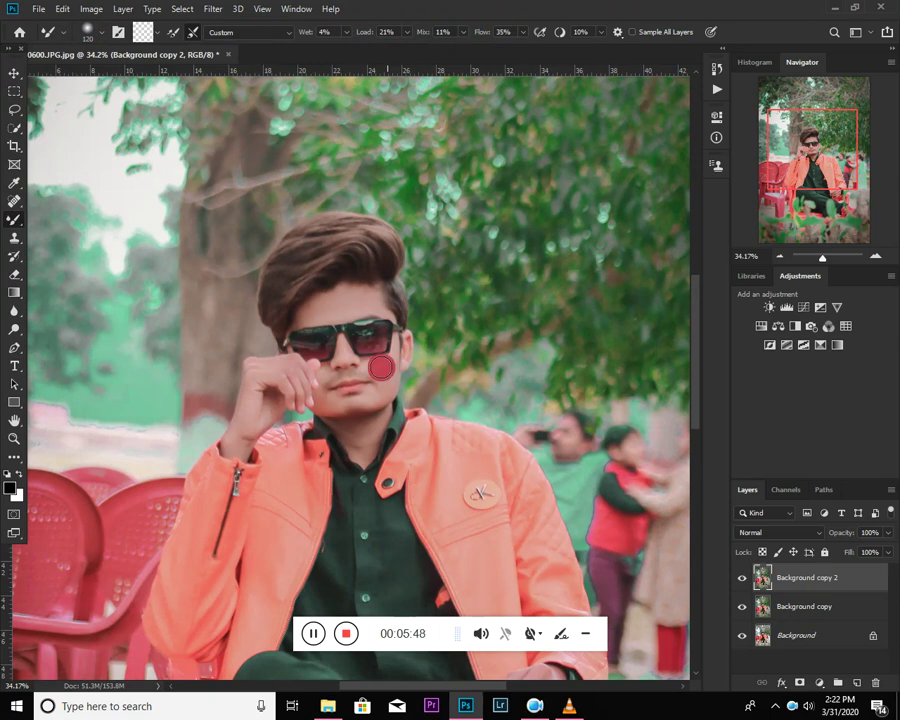
# - Smooth the skin around the nose, cheek and chin with a soft Mixer Brush of about 47 to 50 px
pyautogui.scroll(5, 375, 380)
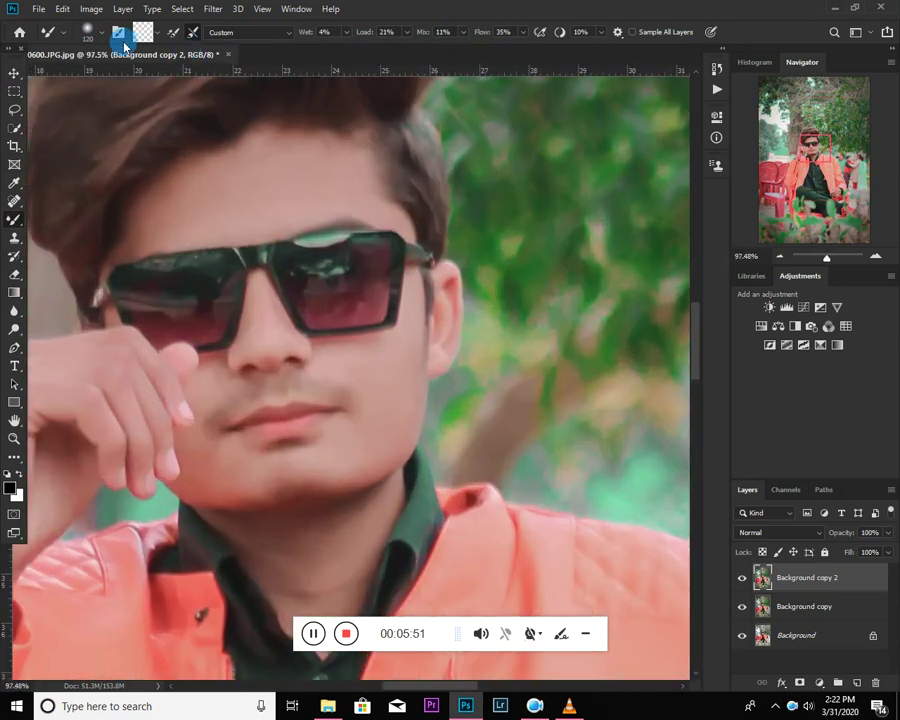
pyautogui.click(102, 36)
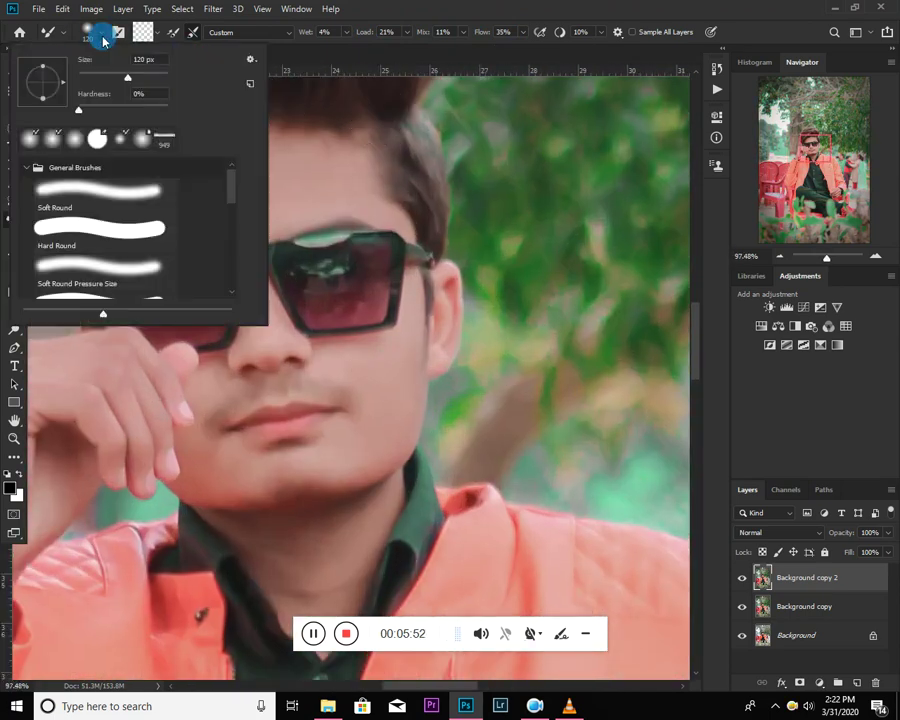
pyautogui.moveTo(113, 80); pyautogui.dragTo(89, 82)
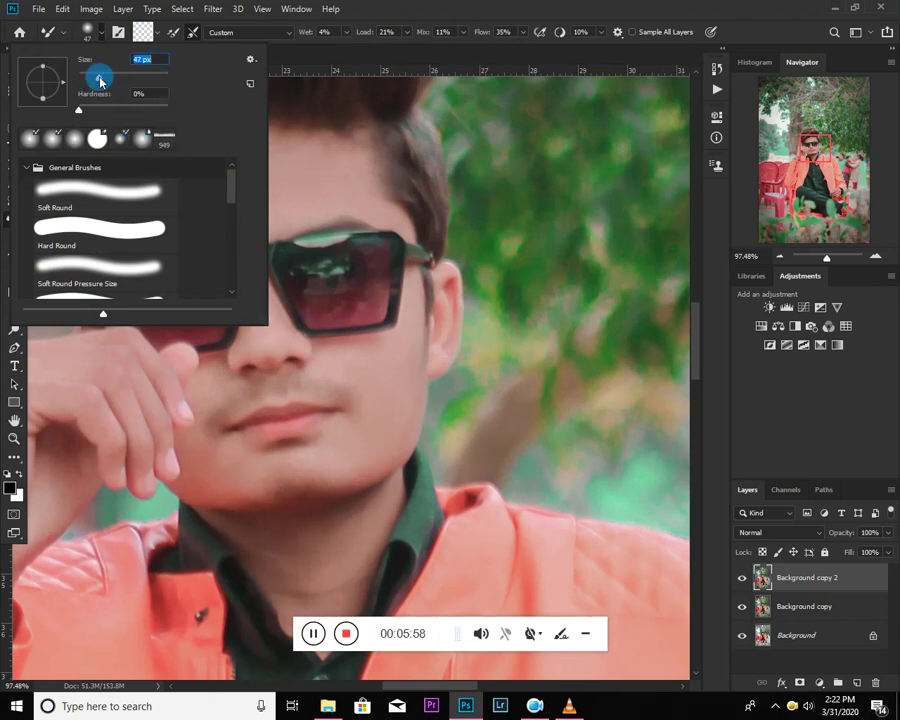
pyautogui.click(273, 341)
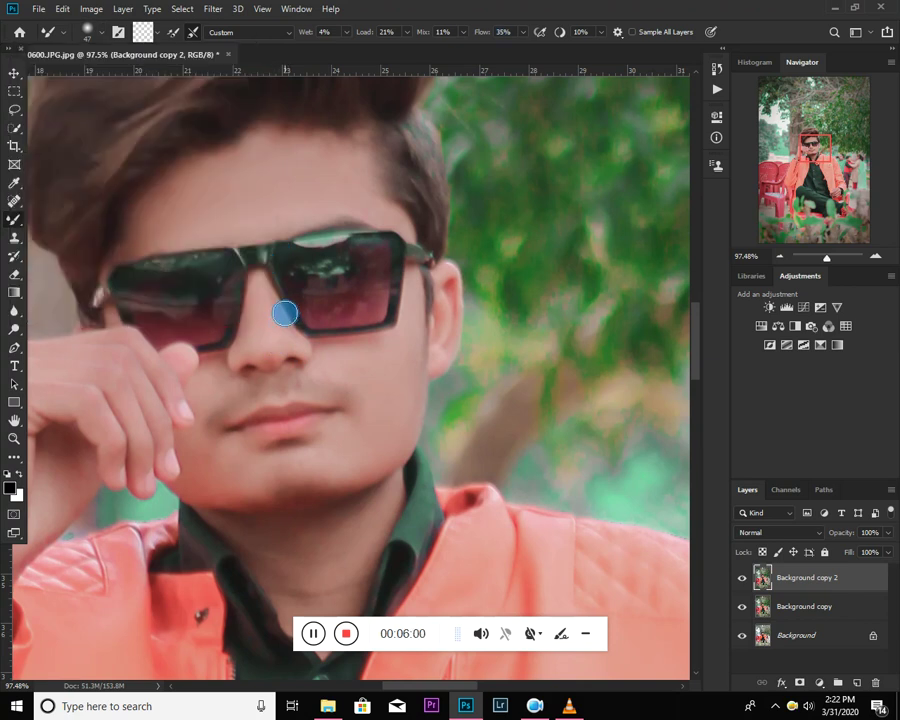
pyautogui.press(']')
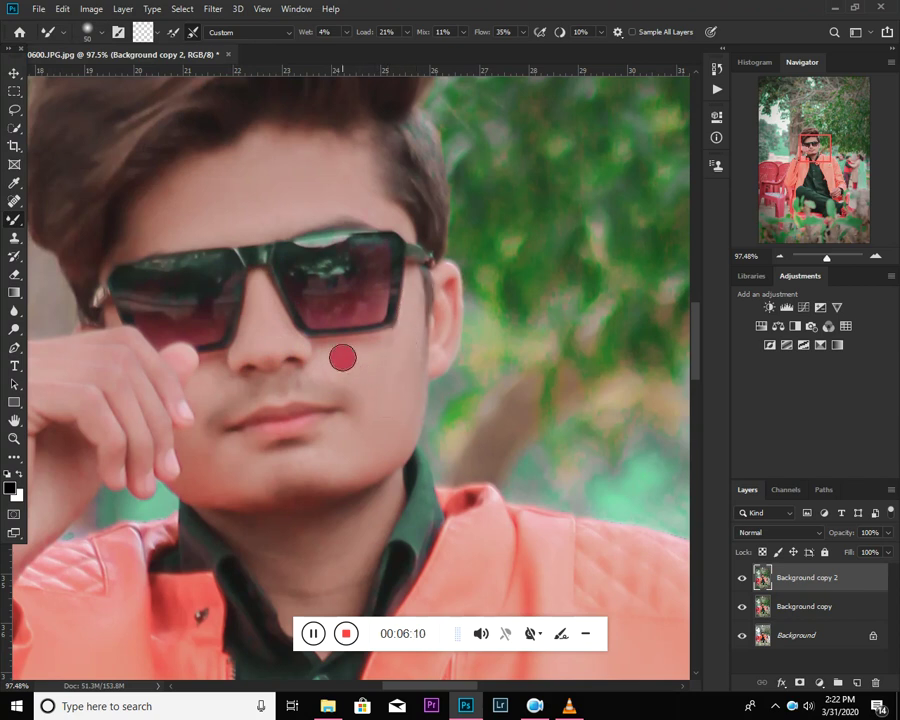
pyautogui.moveTo(209, 455)
pyautogui.mouseDown()
pyautogui.moveTo(216, 370)
pyautogui.moveTo(203, 390)
pyautogui.moveTo(225, 383)
pyautogui.moveTo(211, 405)
pyautogui.moveTo(203, 463)
pyautogui.moveTo(245, 457)
pyautogui.moveTo(238, 453)
pyautogui.moveTo(220, 490)
pyautogui.moveTo(198, 488)
pyautogui.moveTo(252, 491)
pyautogui.moveTo(246, 486)
pyautogui.moveTo(289, 479)
pyautogui.moveTo(282, 469)
pyautogui.moveTo(300, 462)
pyautogui.moveTo(276, 483)
pyautogui.moveTo(343, 470)
pyautogui.mouseUp()
# - Smooth the skin of the neck and the hand on the knee with the Mixer Brush at 90 px
pyautogui.scroll(-5, 366, 522)
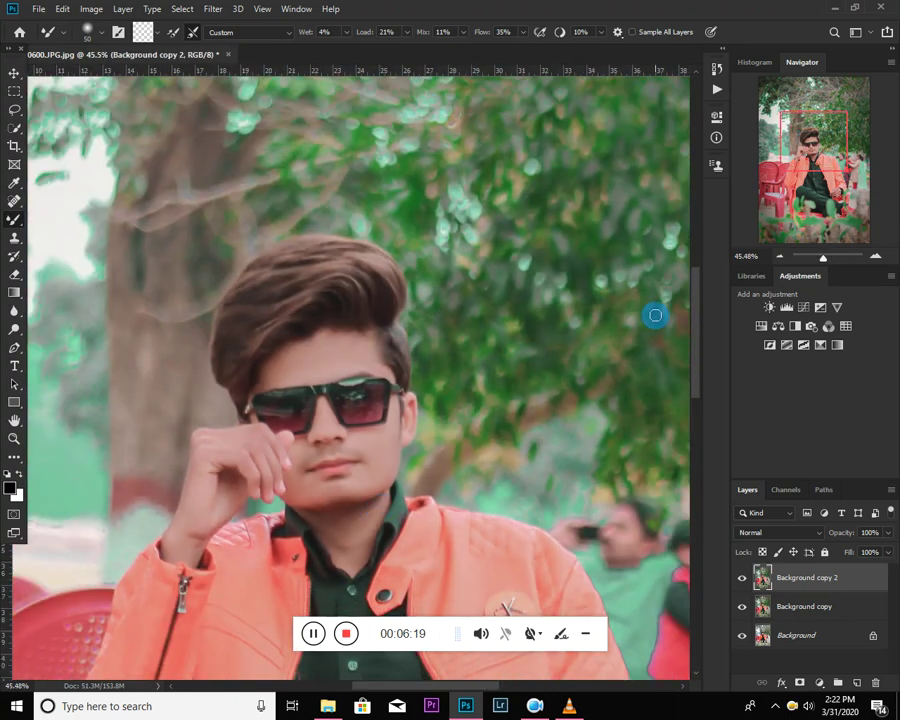
pyautogui.moveTo(694, 335); pyautogui.dragTo(694, 381)
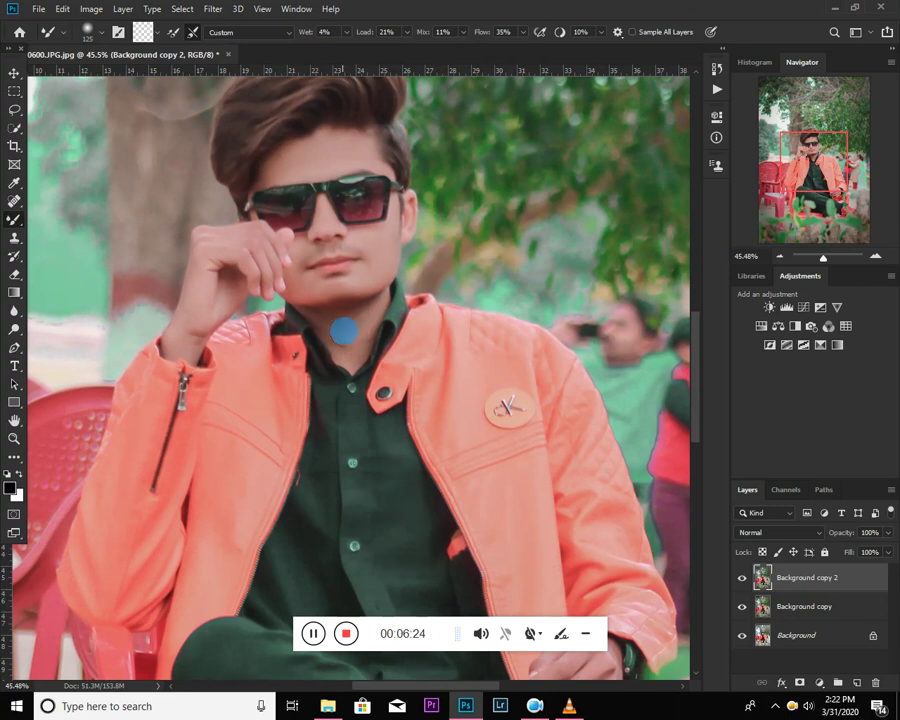
pyautogui.moveTo(337, 315)
pyautogui.mouseDown()
pyautogui.moveTo(379, 304)
pyautogui.moveTo(364, 331)
pyautogui.mouseUp()
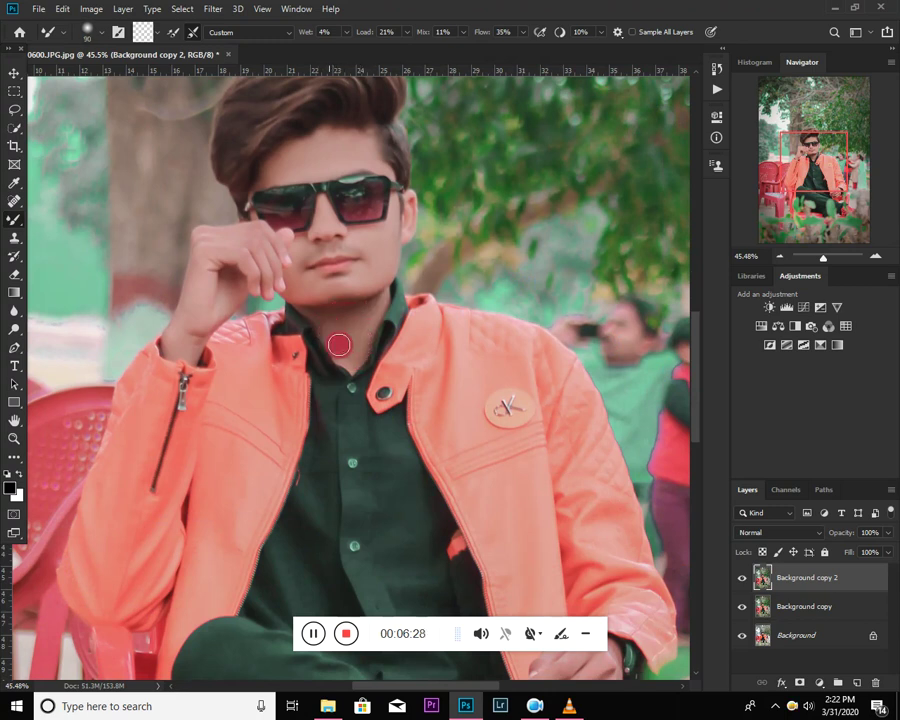
pyautogui.scroll(-3, 357, 341)
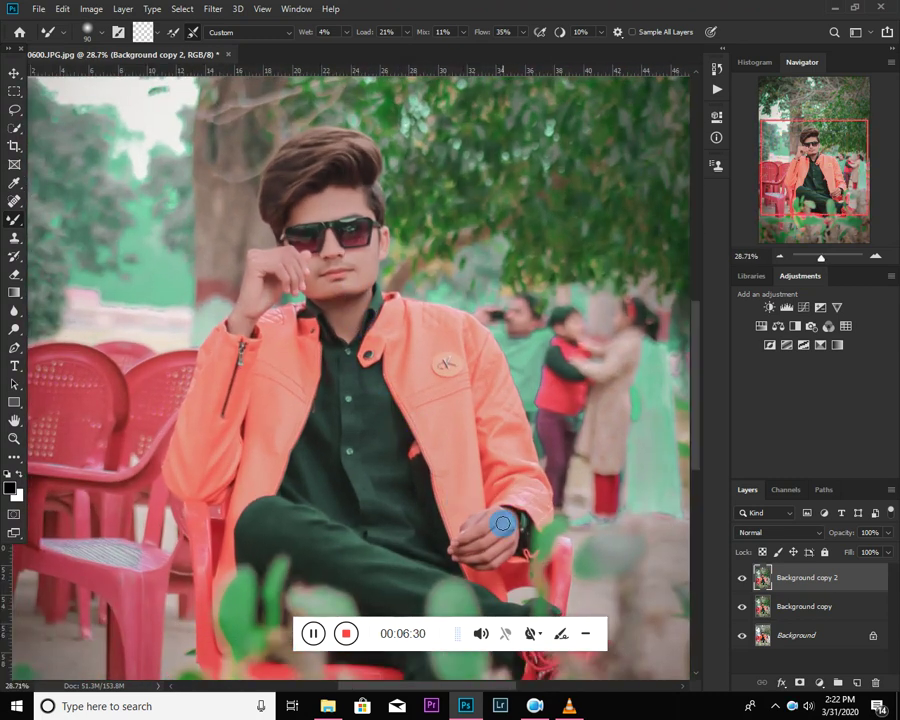
pyautogui.moveTo(493, 525); pyautogui.dragTo(464, 542)
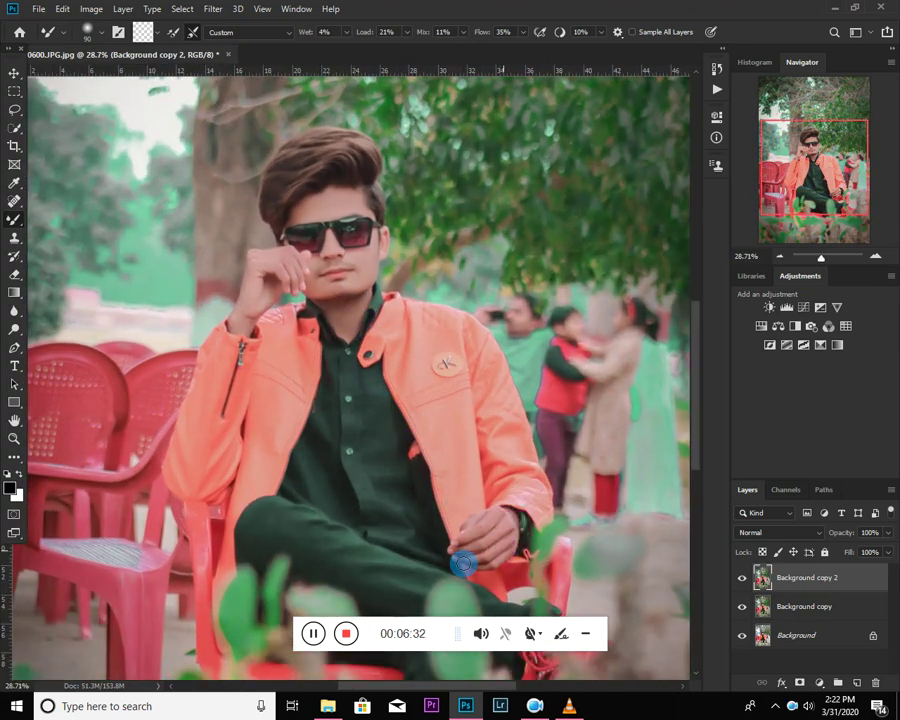
# - Compare the whole image with and without Background copy 2, lower its opacity to about 68% and merge it down into Background copy
pyautogui.click(14, 438)
pyautogui.rightClick(319, 267)
pyautogui.click(334, 278)
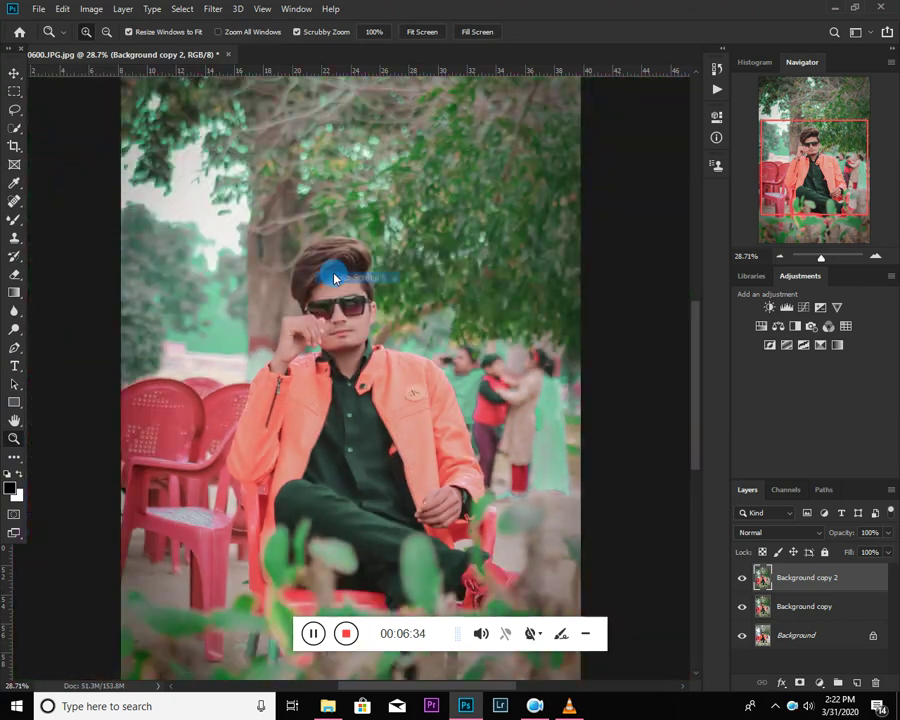
pyautogui.click(743, 580)
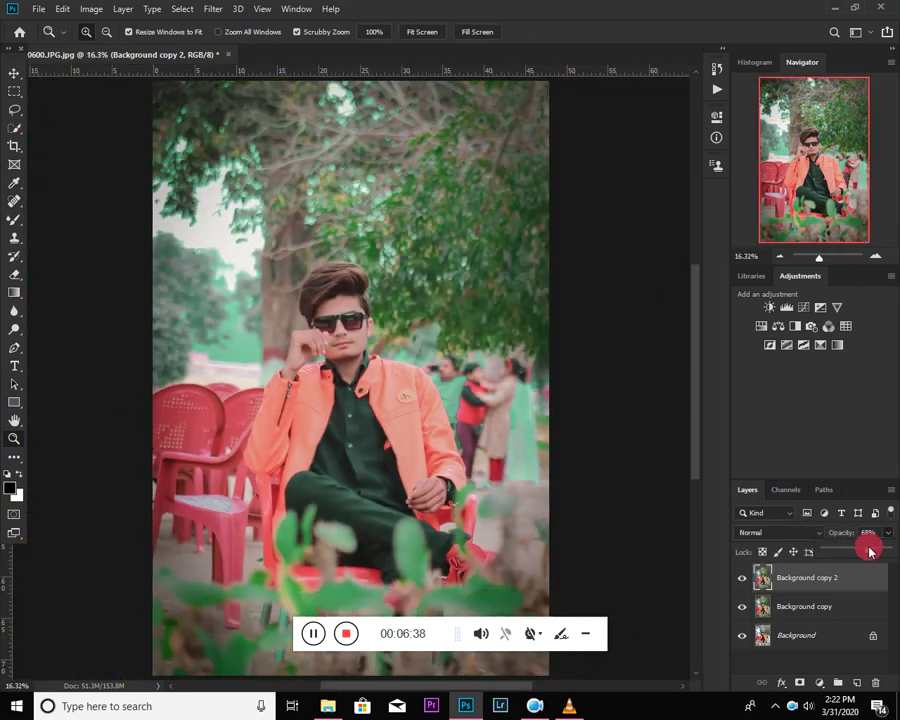
pyautogui.rightClick(816, 590)
pyautogui.click(714, 512)
# - In the Camera Raw Filter, calibrate the Green Primary to a hue of about +53 and a saturation of about -18
pyautogui.click(213, 9)
pyautogui.click(244, 91)
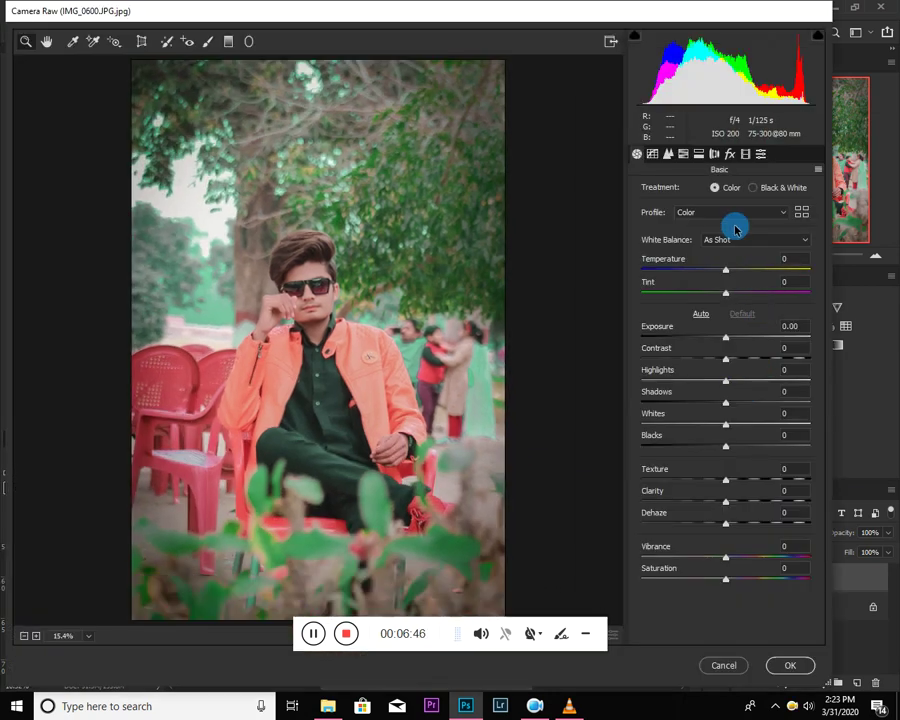
pyautogui.click(760, 154)
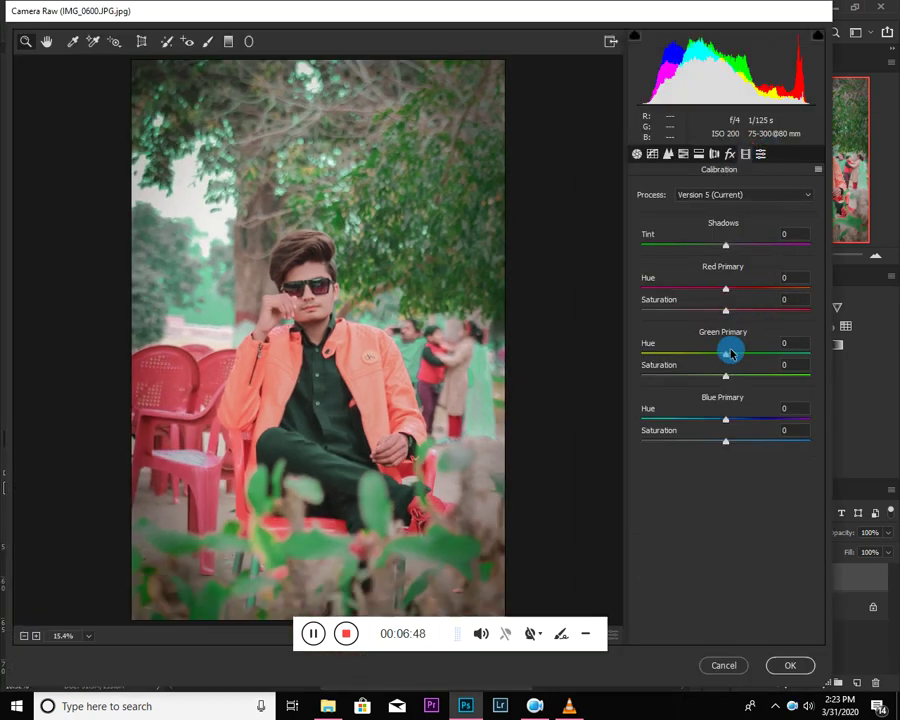
pyautogui.moveTo(730, 357); pyautogui.dragTo(748, 358)
pyautogui.moveTo(796, 367); pyautogui.dragTo(709, 374)
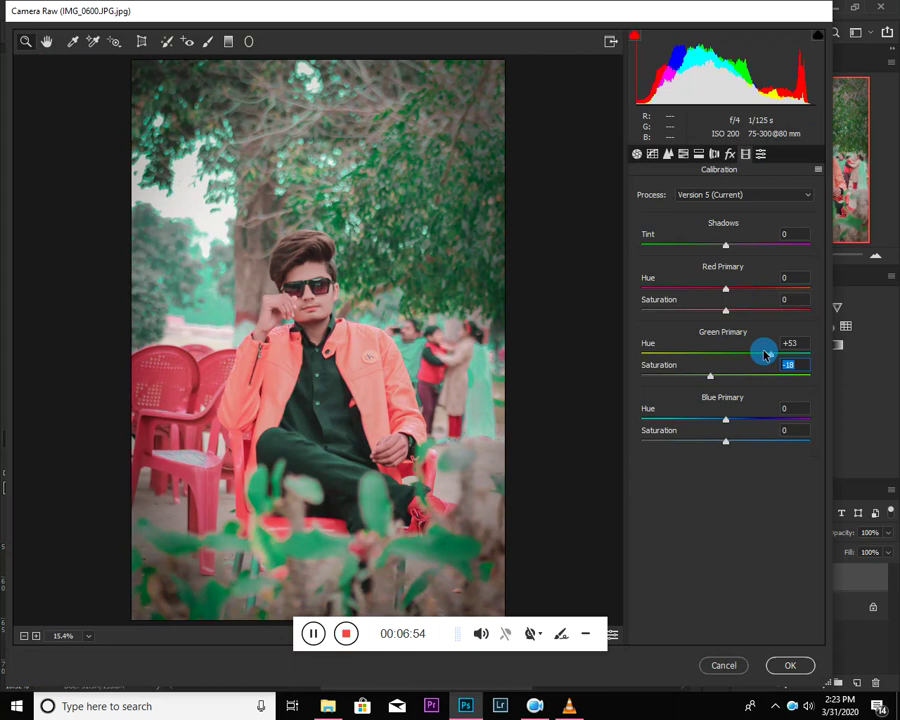
# - Set the HSL Greens saturation to +58 and shift the hues of Greens to -67, Aquas to +32 and Blues to about -74
pyautogui.click(683, 153)
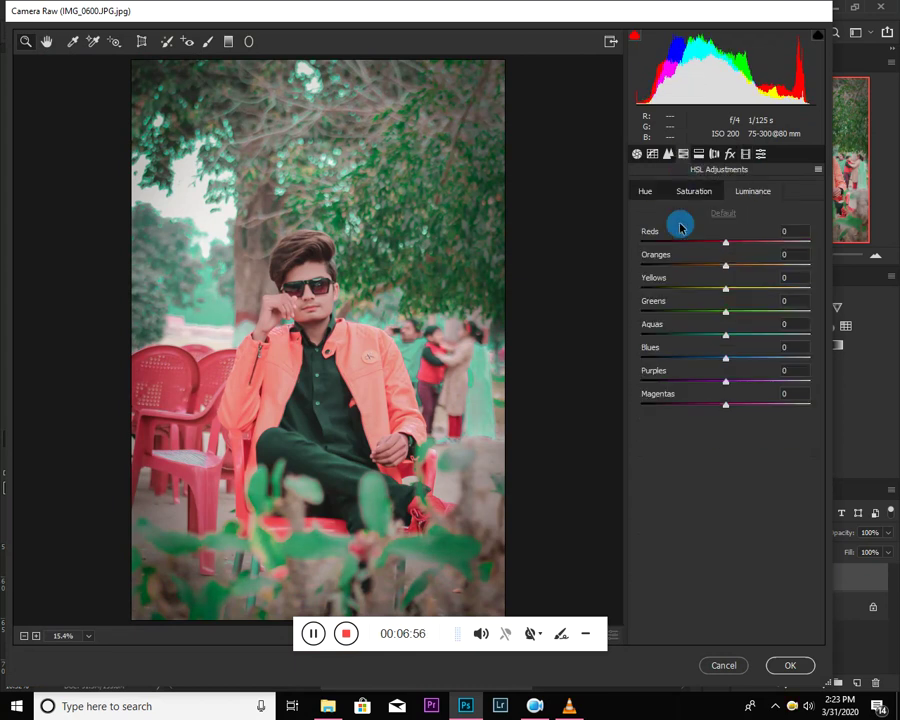
pyautogui.click(693, 190)
pyautogui.moveTo(726, 311); pyautogui.dragTo(783, 318)
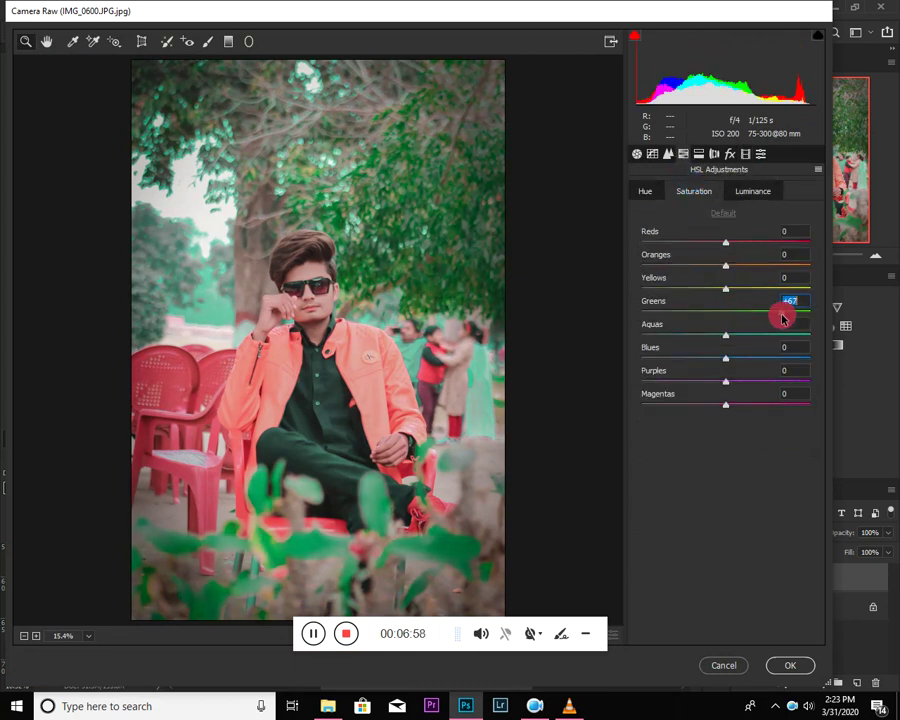
pyautogui.click(645, 191)
pyautogui.moveTo(683, 311); pyautogui.dragTo(661, 330)
pyautogui.moveTo(719, 336); pyautogui.dragTo(752, 338)
pyautogui.moveTo(681, 360); pyautogui.dragTo(653, 365)
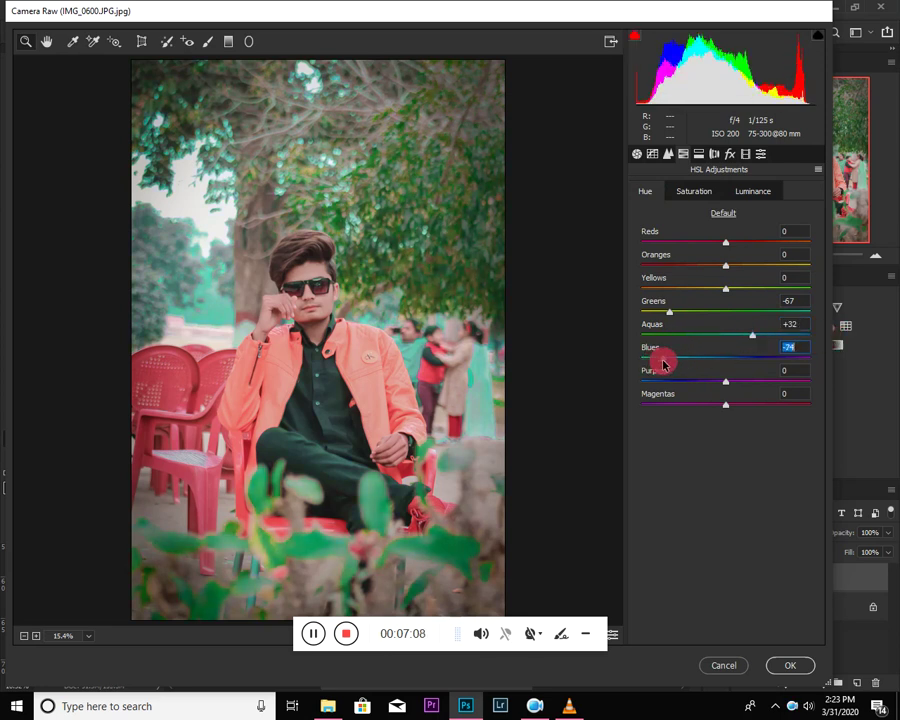
# - Set the HSL Oranges saturation to about -9 and the Oranges luminance to +9
pyautogui.click(702, 192)
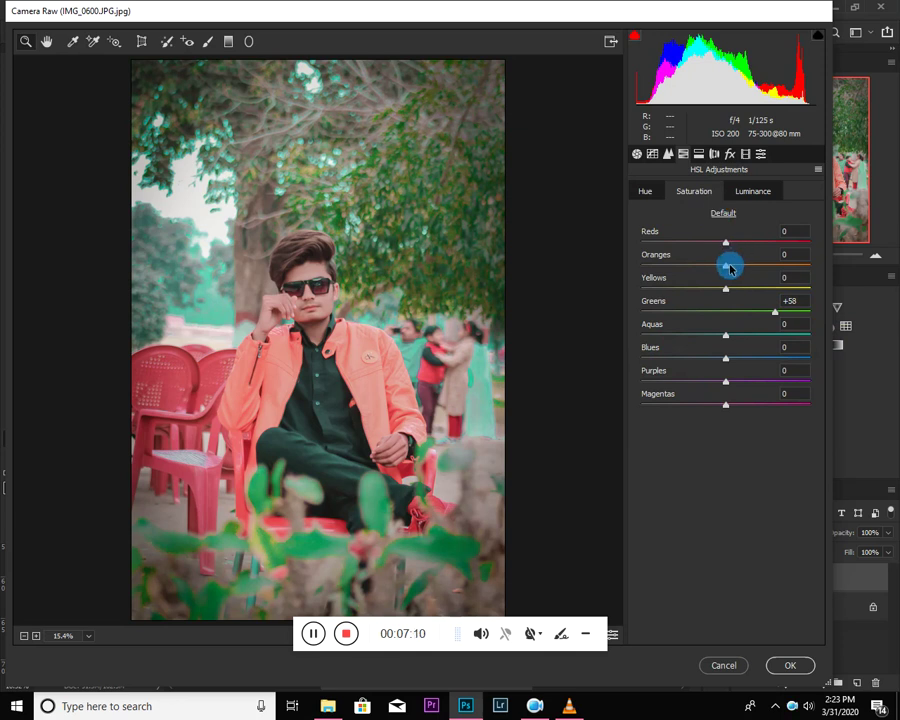
pyautogui.moveTo(723, 268); pyautogui.dragTo(714, 271)
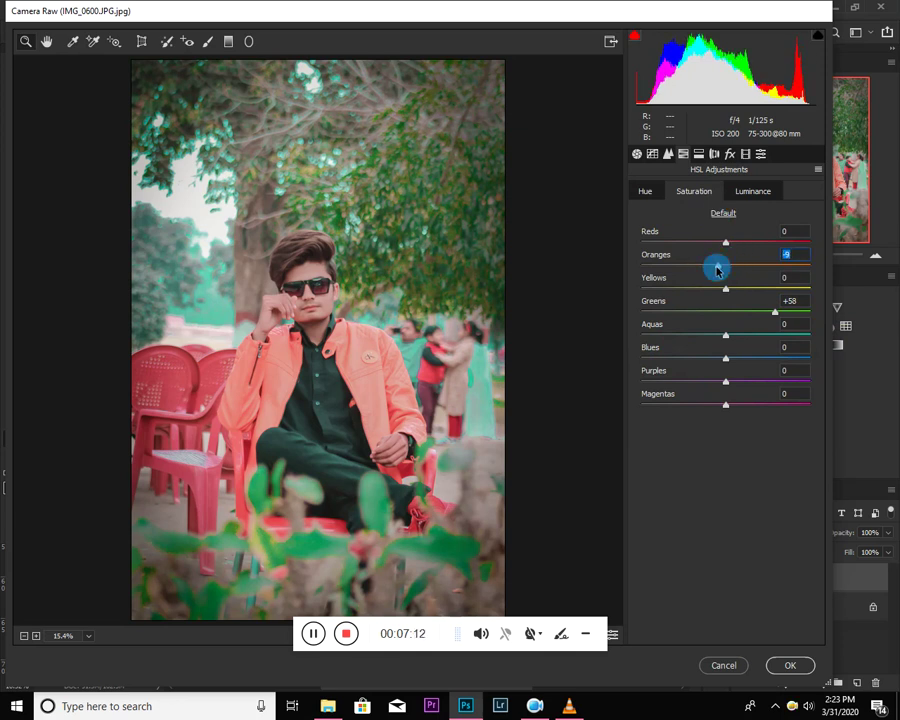
pyautogui.click(731, 241)
pyautogui.click(742, 190)
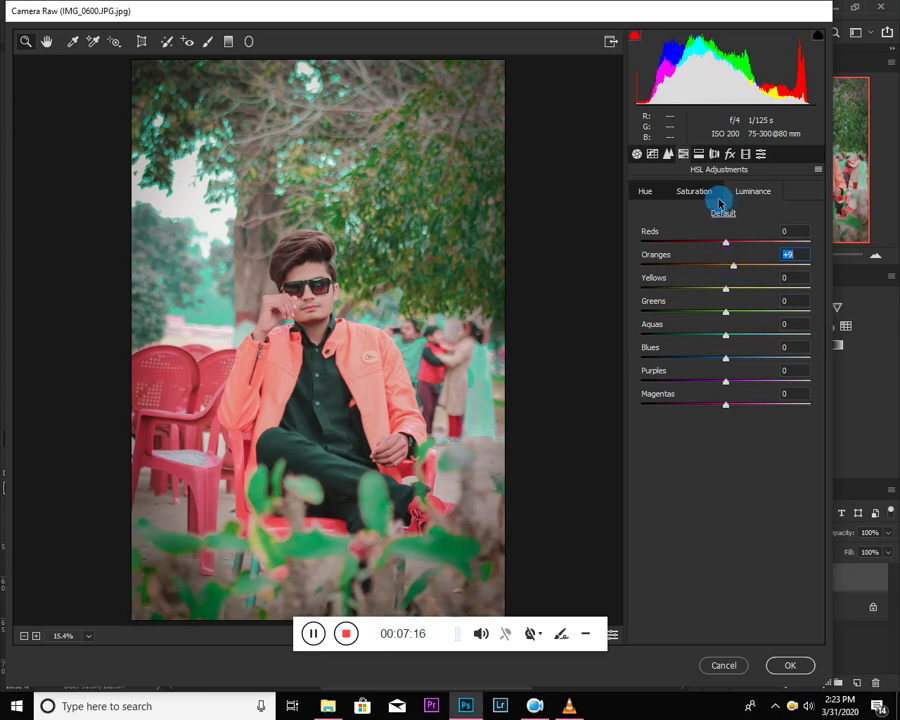
# - Split-tone the highlights teal with a hue of about 179 and a saturation slightly above 21
pyautogui.click(700, 153)
pyautogui.click(683, 233)
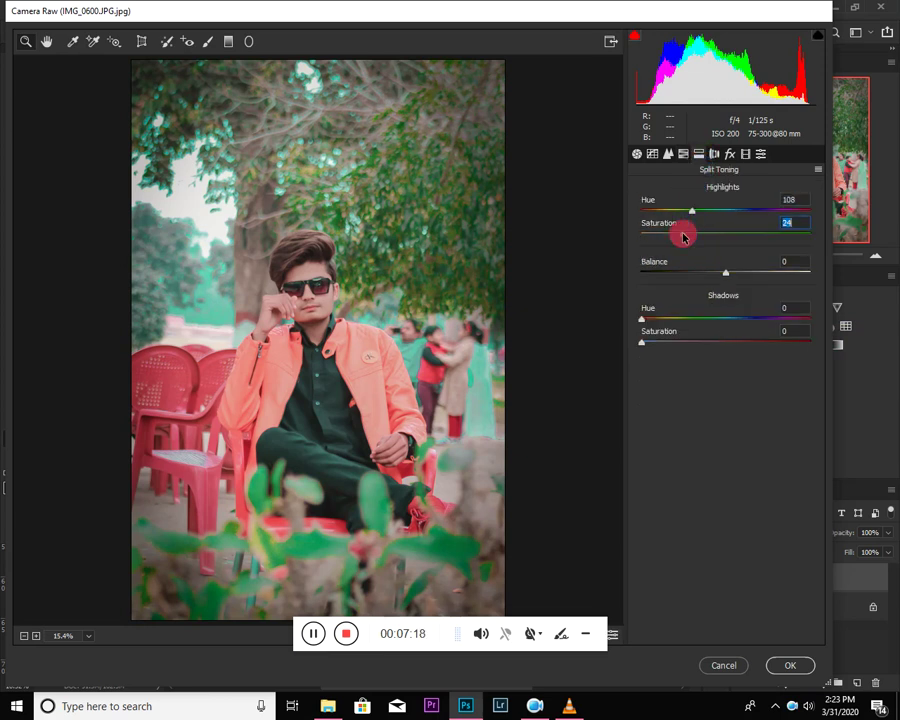
pyautogui.moveTo(701, 211)
pyautogui.mouseDown()
pyautogui.moveTo(695, 237)
pyautogui.moveTo(648, 243)
pyautogui.moveTo(687, 243)
pyautogui.moveTo(692, 229)
pyautogui.mouseUp()
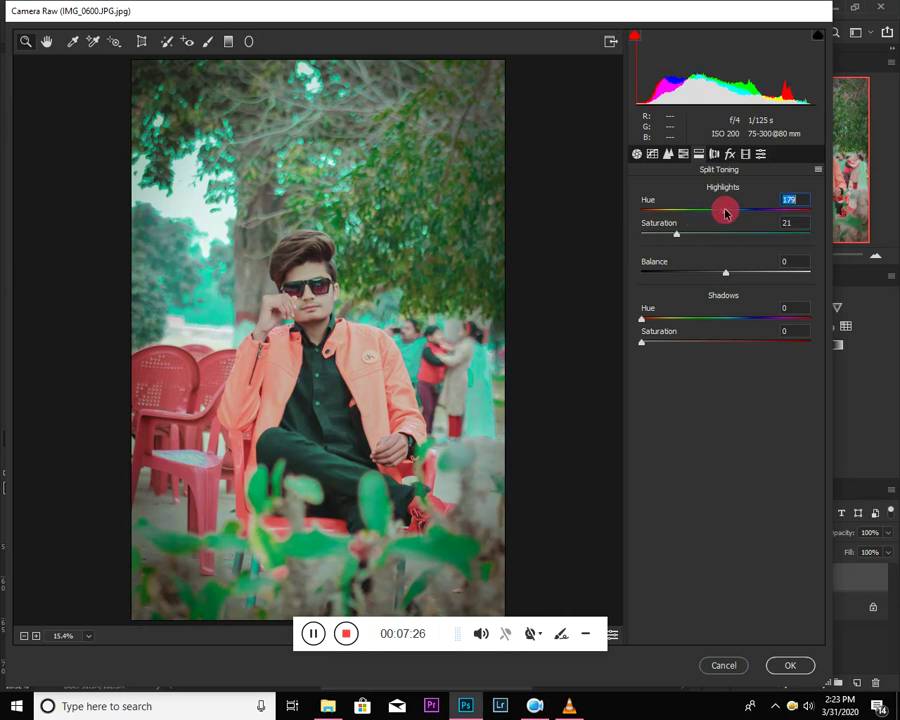
pyautogui.moveTo(686, 238); pyautogui.dragTo(690, 236)
# - Add a post-crop vignette with an amount of -29 and apply the Camera Raw adjustments
pyautogui.click(730, 153)
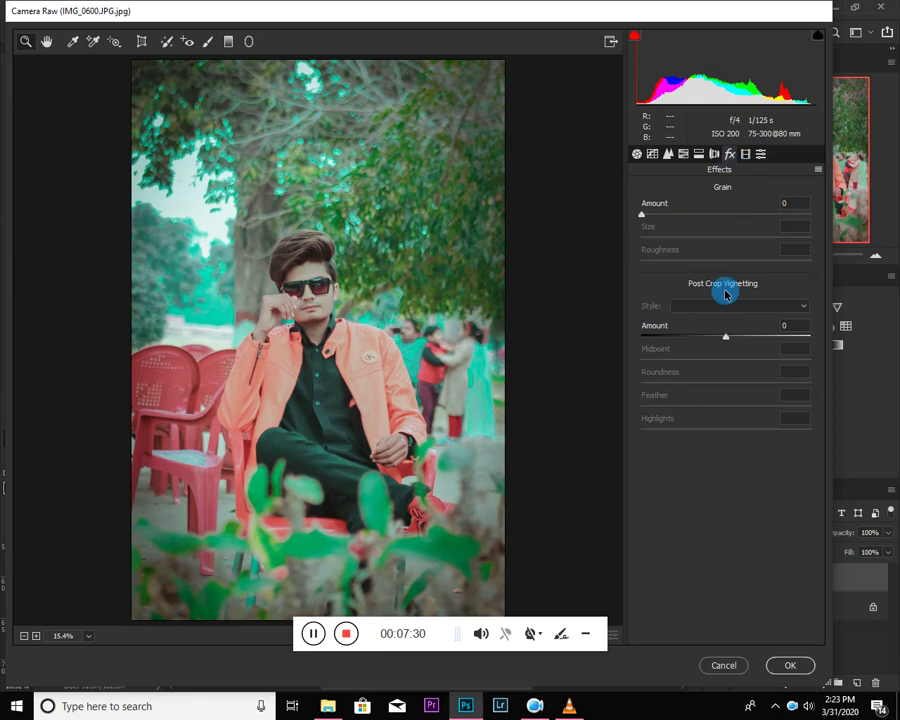
pyautogui.moveTo(718, 339); pyautogui.dragTo(701, 340)
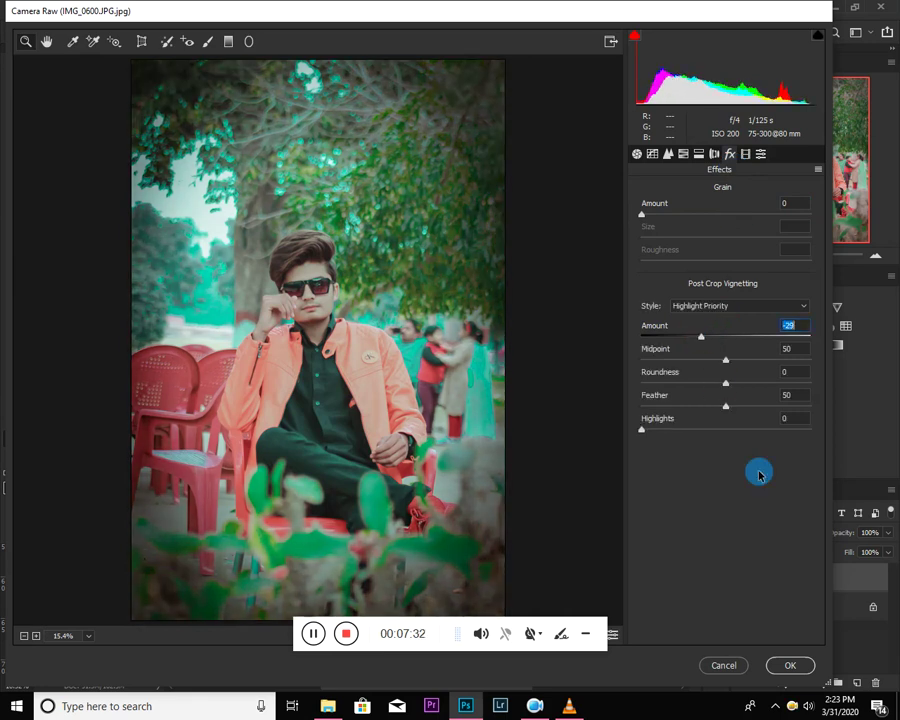
pyautogui.click(786, 666)
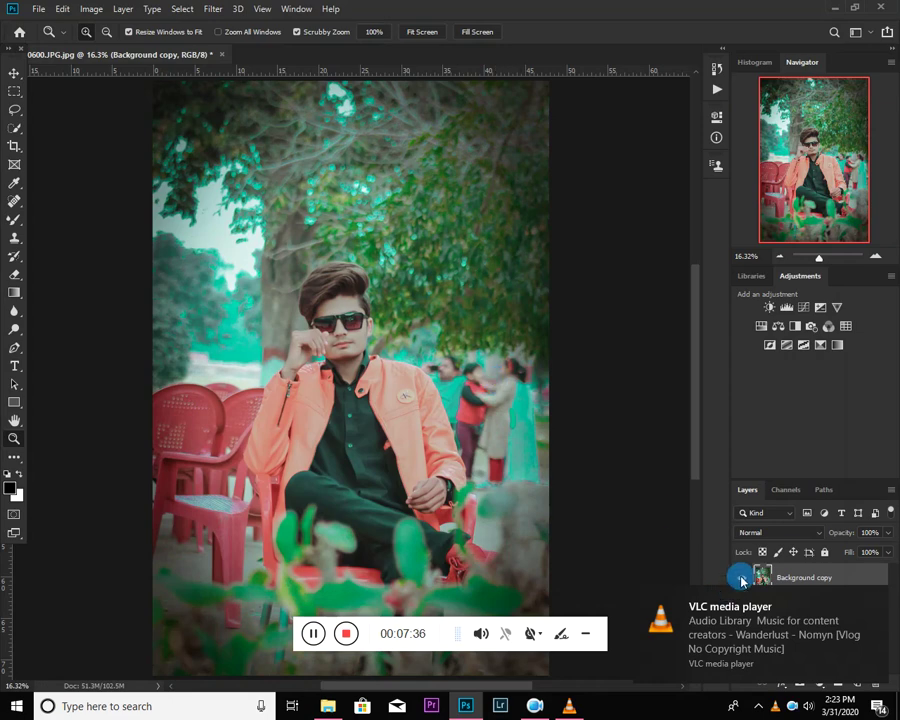
# - Compare the image with and without the Background copy layer, both as a whole and close up on the face
pyautogui.click(876, 594)
pyautogui.click(741, 577)
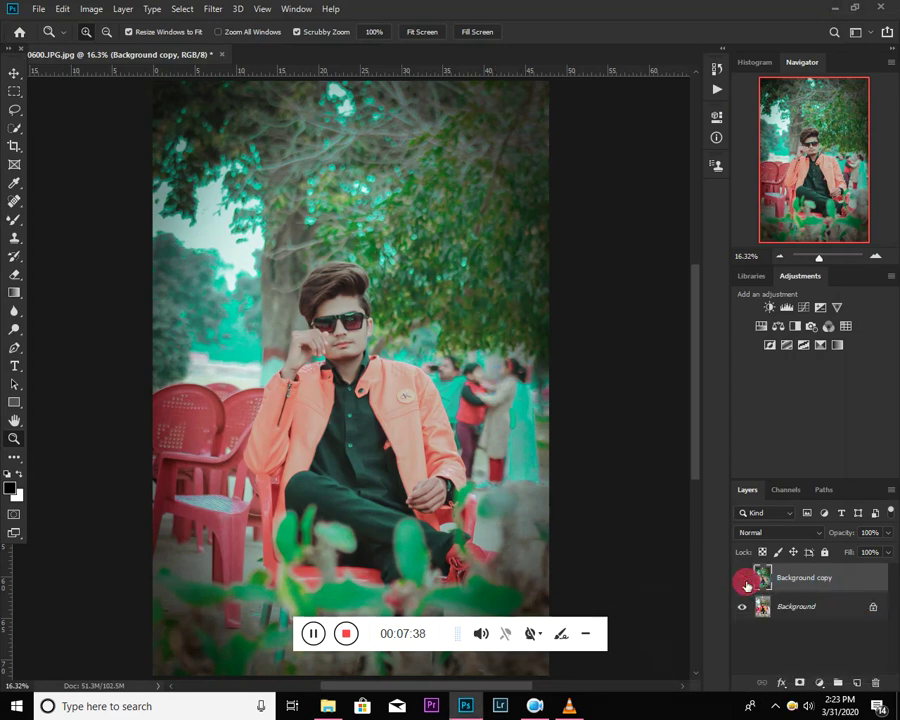
pyautogui.click(316, 327)
pyautogui.scroll(4, 318, 330)
pyautogui.moveTo(693, 355)
pyautogui.mouseDown()
pyautogui.moveTo(690, 390)
pyautogui.moveTo(698, 355)
pyautogui.mouseUp()
pyautogui.click(741, 577)
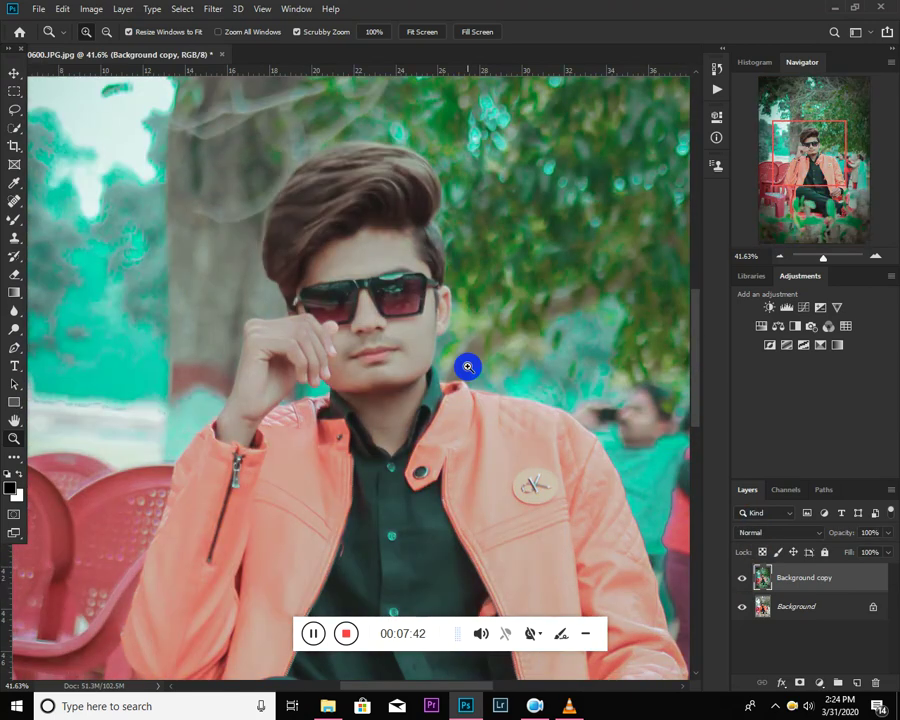
pyautogui.scroll(-5, 470, 366)
pyautogui.click(204, 8)
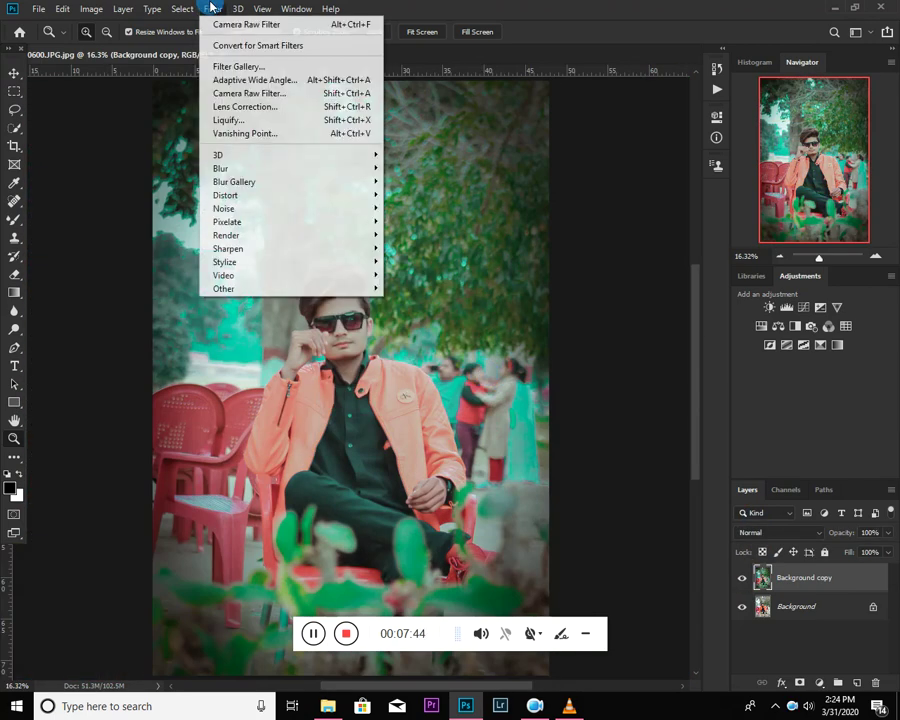
pyautogui.click(860, 649)
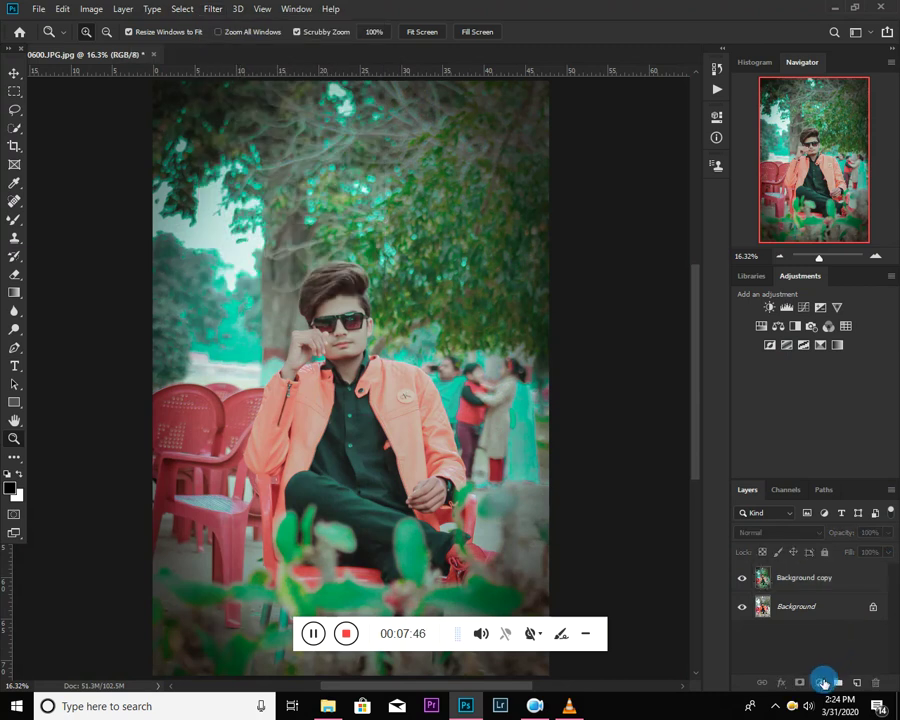
# - Add a Curves adjustment clipped to Background copy, move the RGB black point inward, lower the white point slightly and anchor the midtones
pyautogui.click(819, 683)
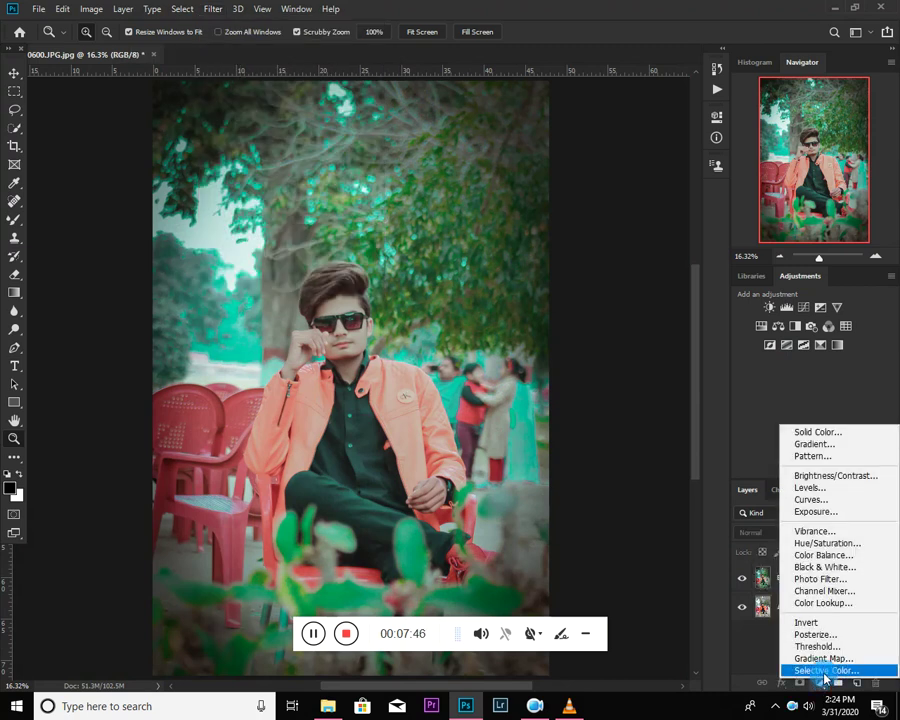
pyautogui.click(805, 500)
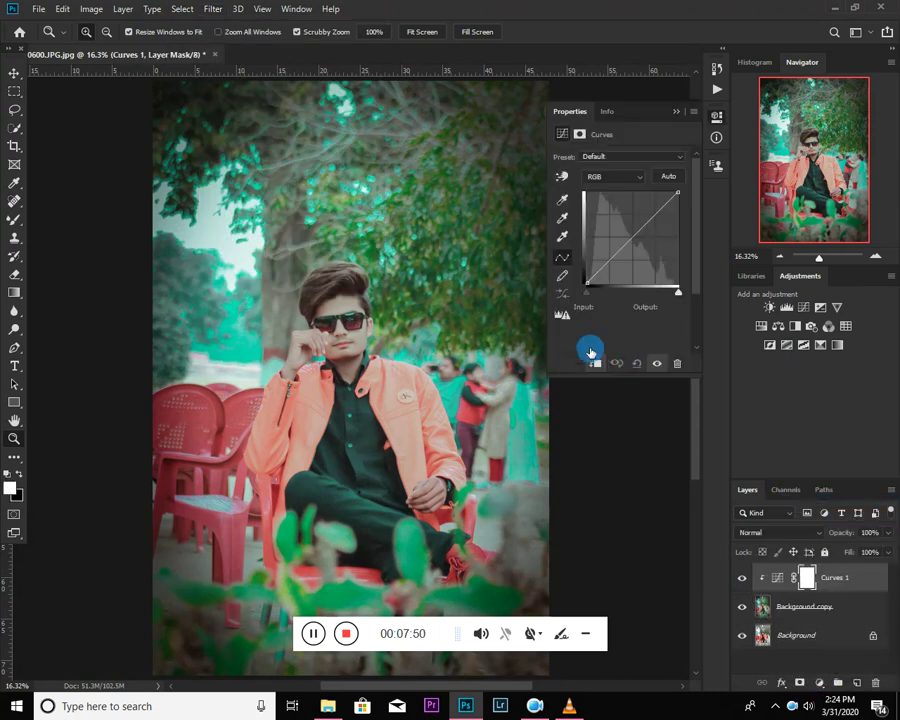
pyautogui.moveTo(585, 285); pyautogui.dragTo(591, 286)
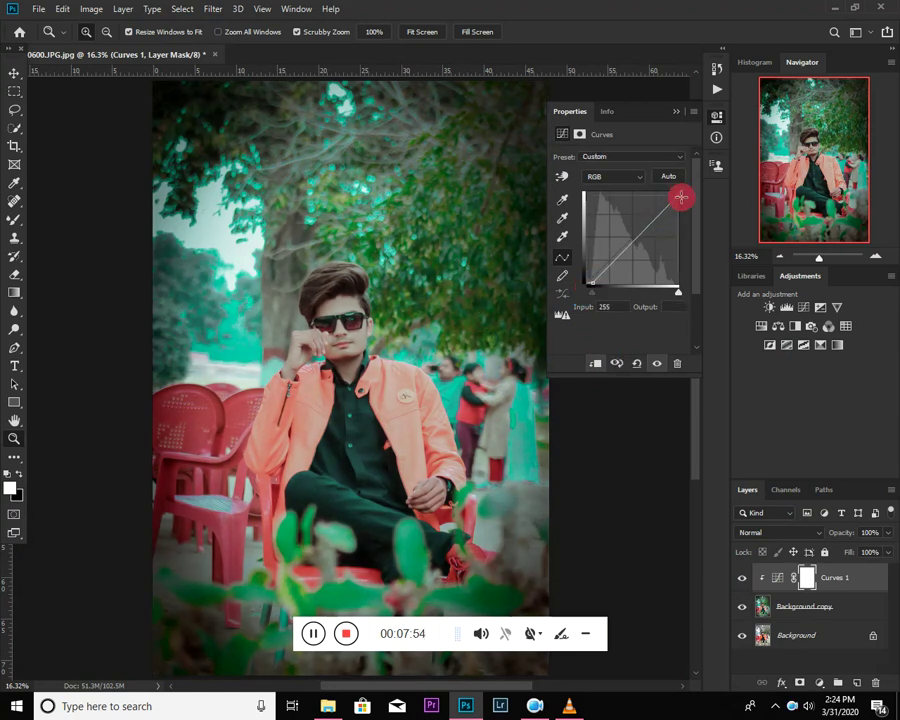
pyautogui.click(632, 240)
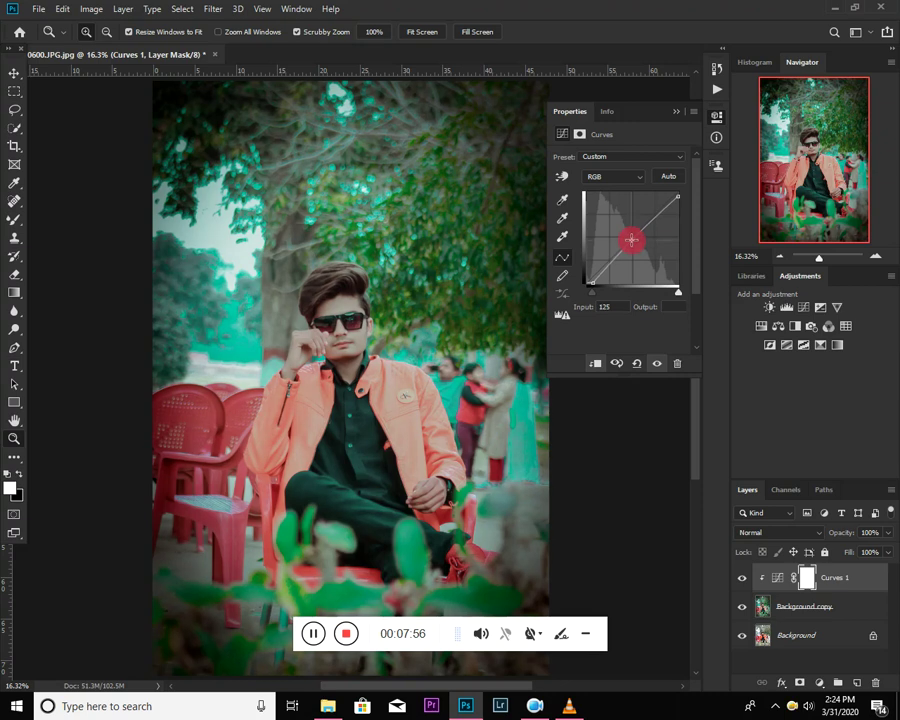
# - On the Green curve, nudge the black point inward, add a midtone point at input 136 and lower the white point slightly
pyautogui.click(626, 178)
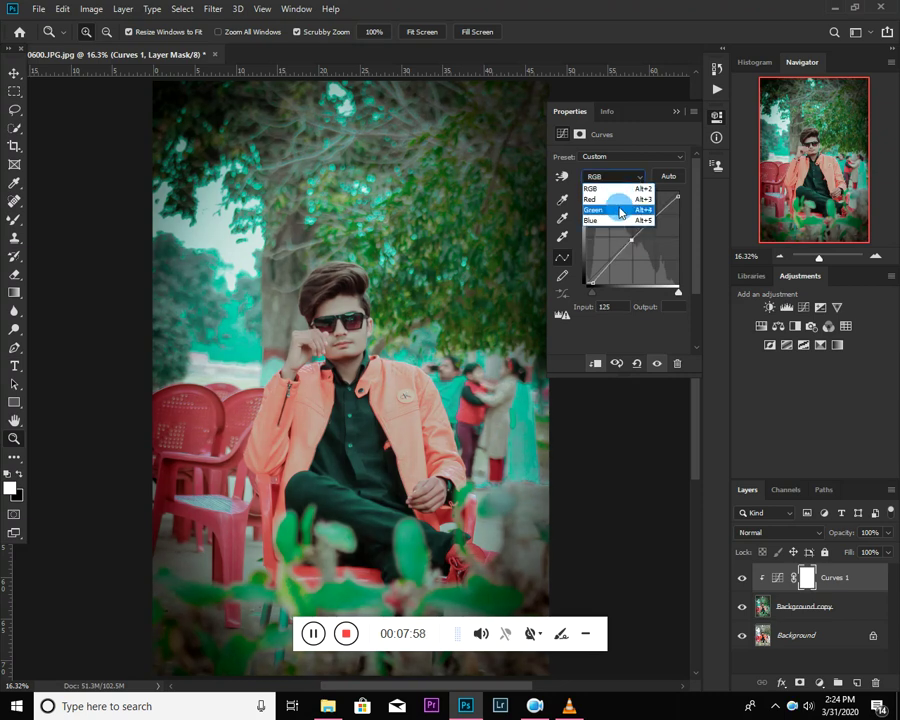
pyautogui.click(620, 210)
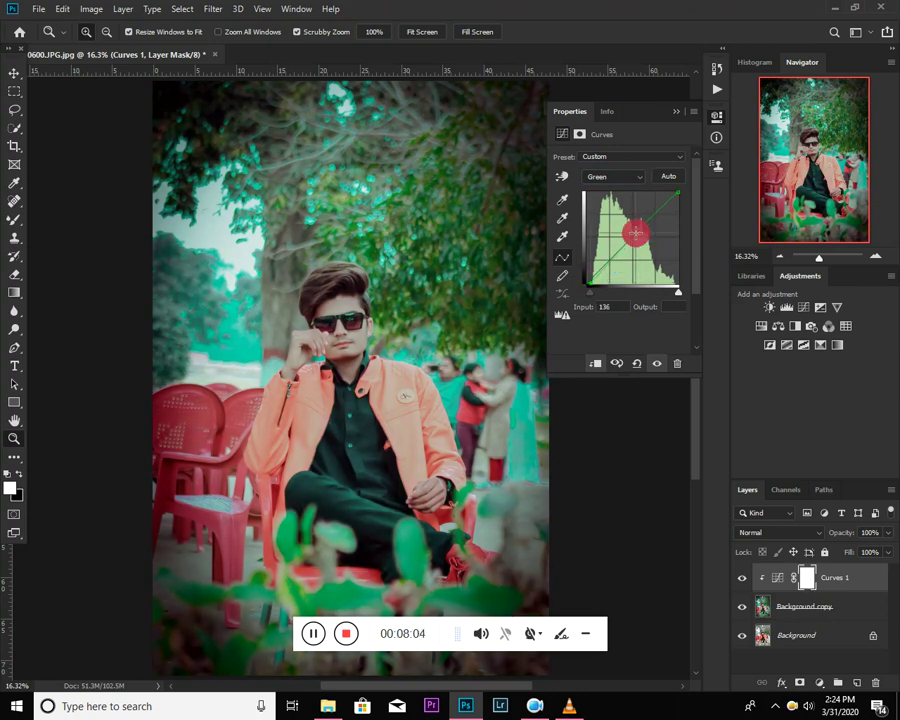
pyautogui.moveTo(635, 233); pyautogui.dragTo(664, 201)
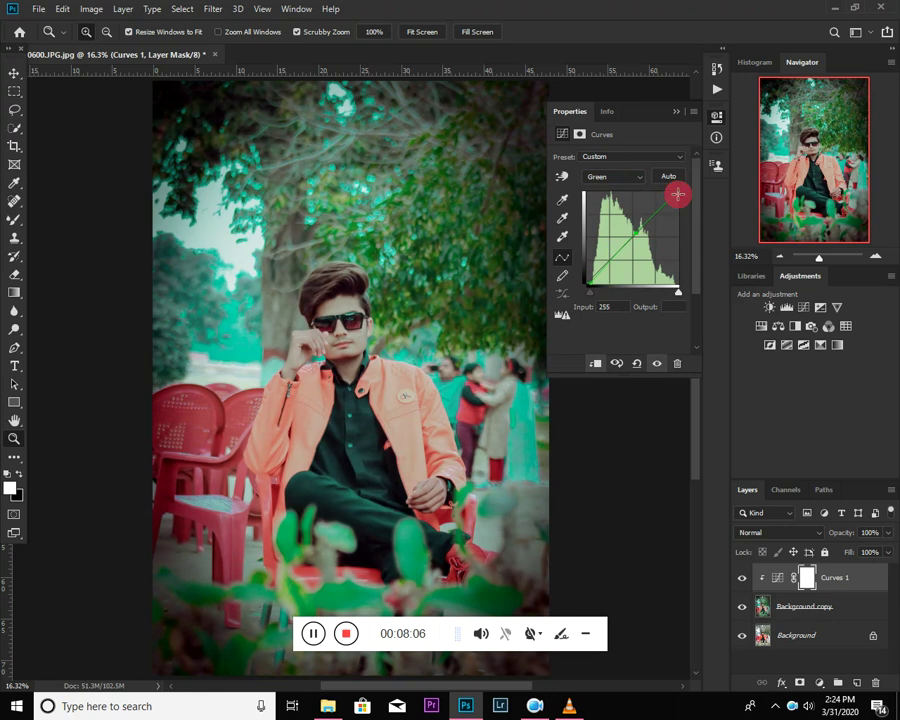
# - Add a midtone point at input 127 to the Blue curve and compare the image with and without the Curves adjustment
pyautogui.click(625, 178)
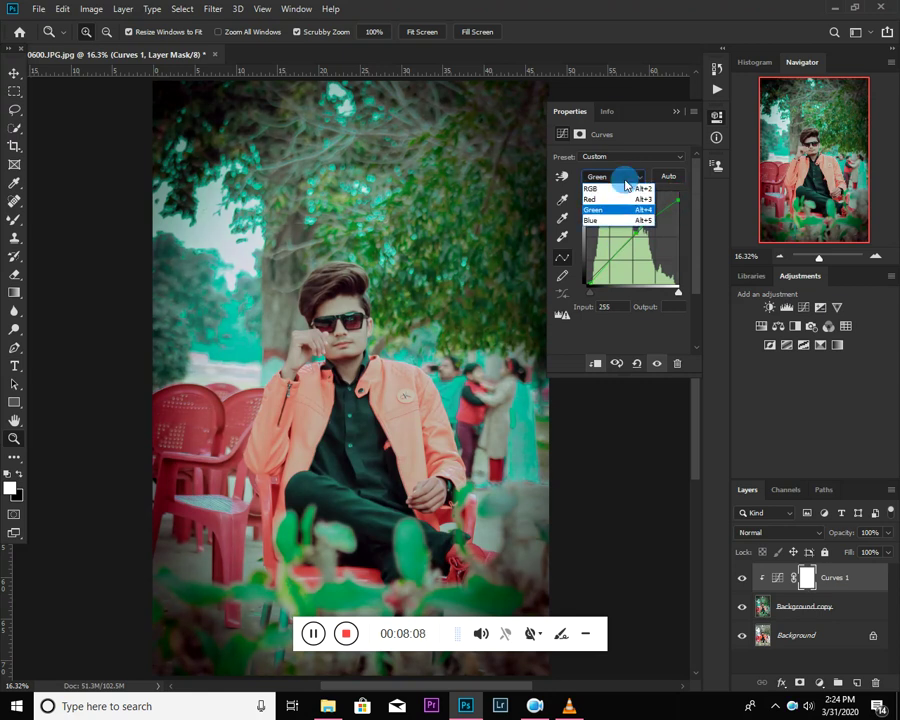
pyautogui.click(603, 215)
pyautogui.moveTo(628, 240); pyautogui.dragTo(628, 236)
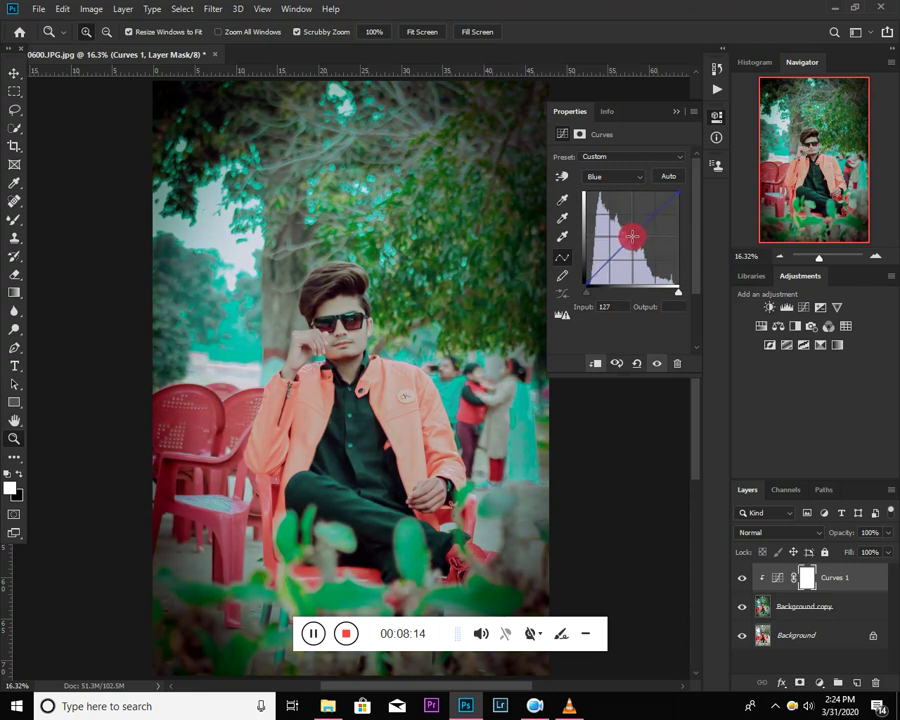
pyautogui.click(676, 111)
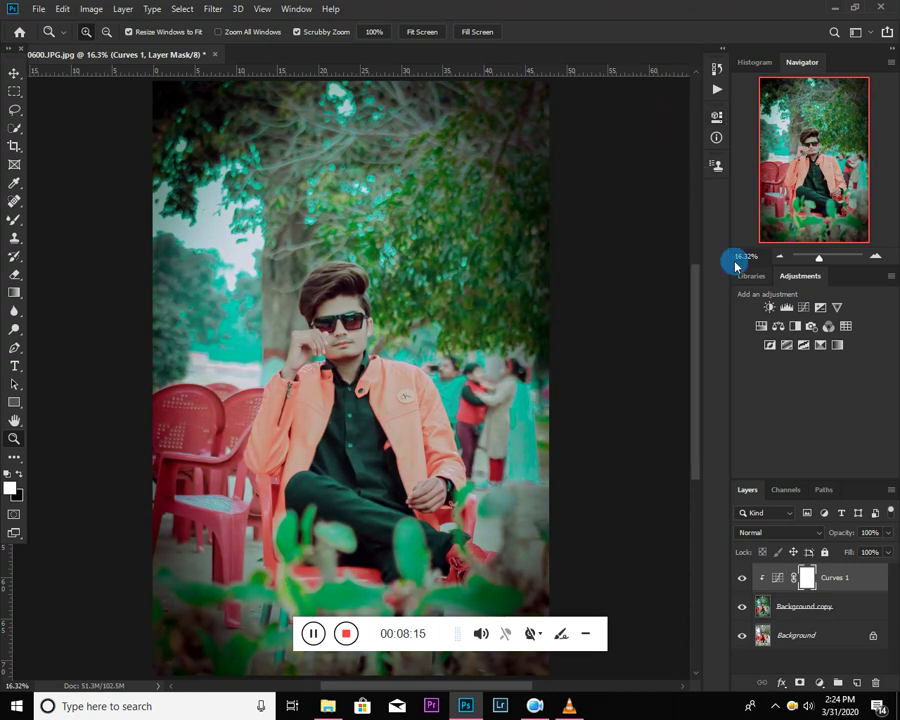
pyautogui.click(743, 578)
pyautogui.click(743, 578)
# - Add a clipped Exposure adjustment with exposure +0.23, offset +0.0057 and gamma correction 1.05, and merge all visible layers into the Background
pyautogui.click(819, 683)
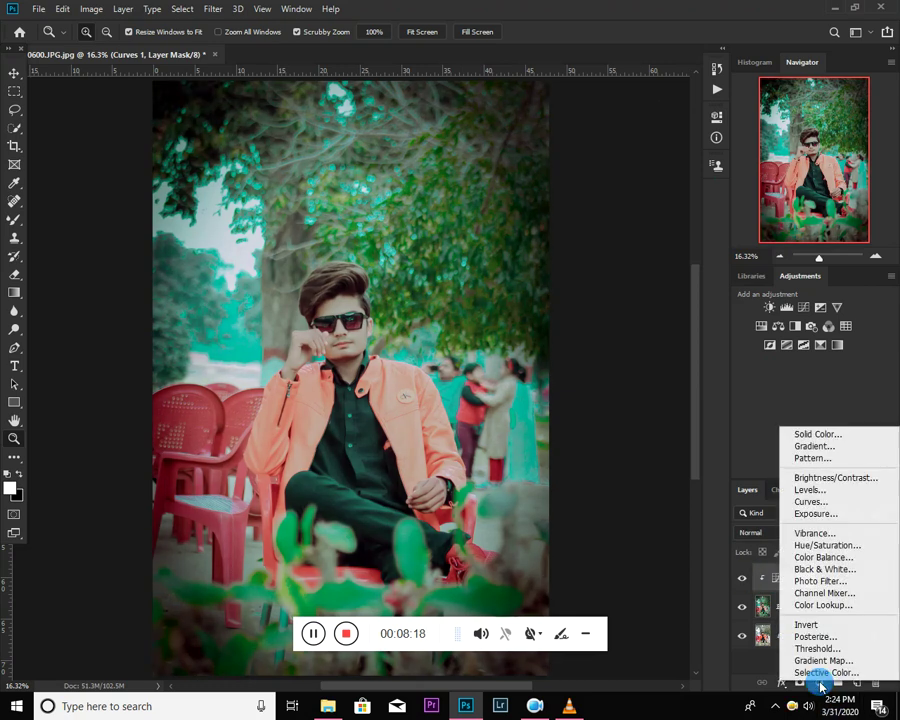
pyautogui.click(840, 513)
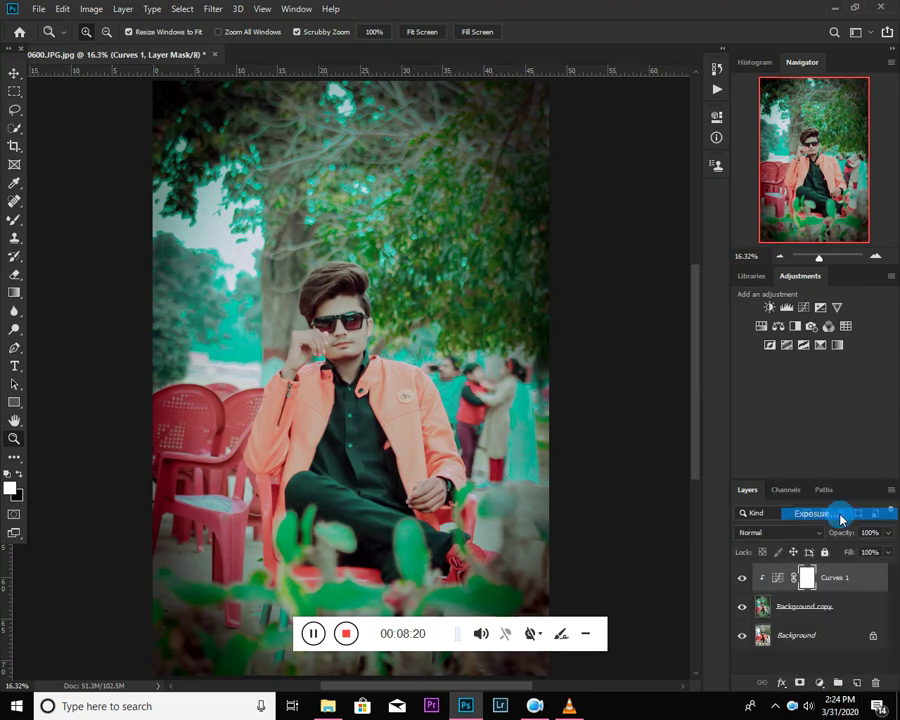
pyautogui.click(596, 363)
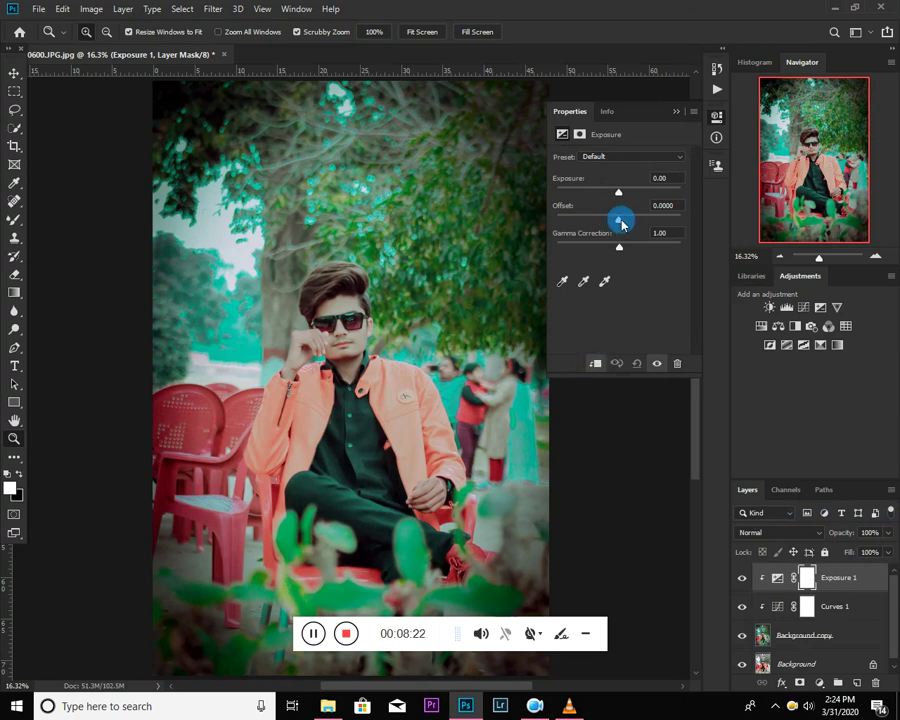
pyautogui.moveTo(621, 224); pyautogui.dragTo(621, 224)
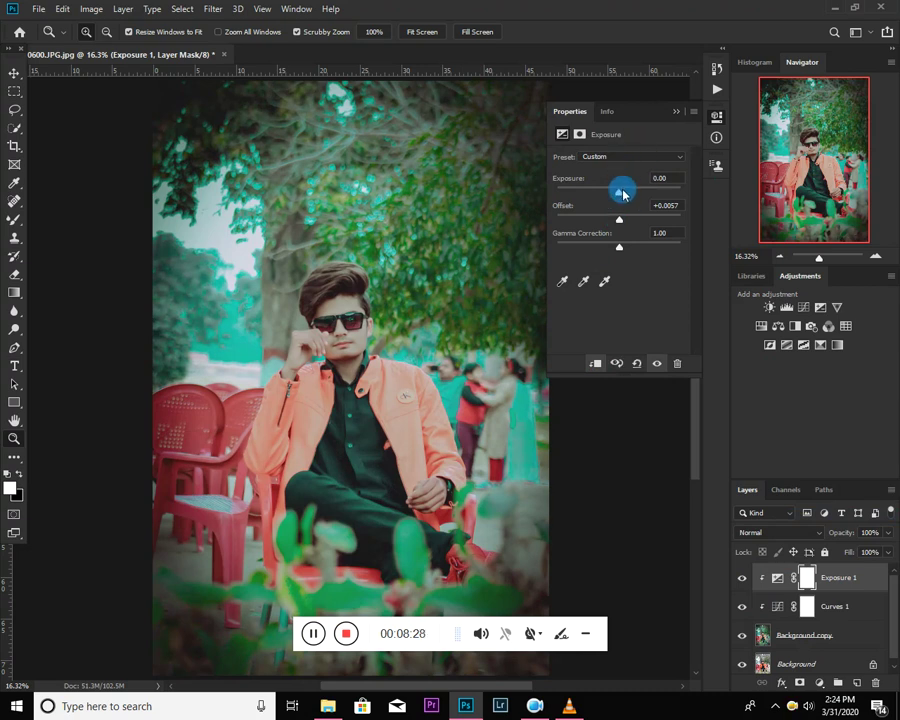
pyautogui.moveTo(621, 196); pyautogui.dragTo(622, 197)
pyautogui.click(616, 250)
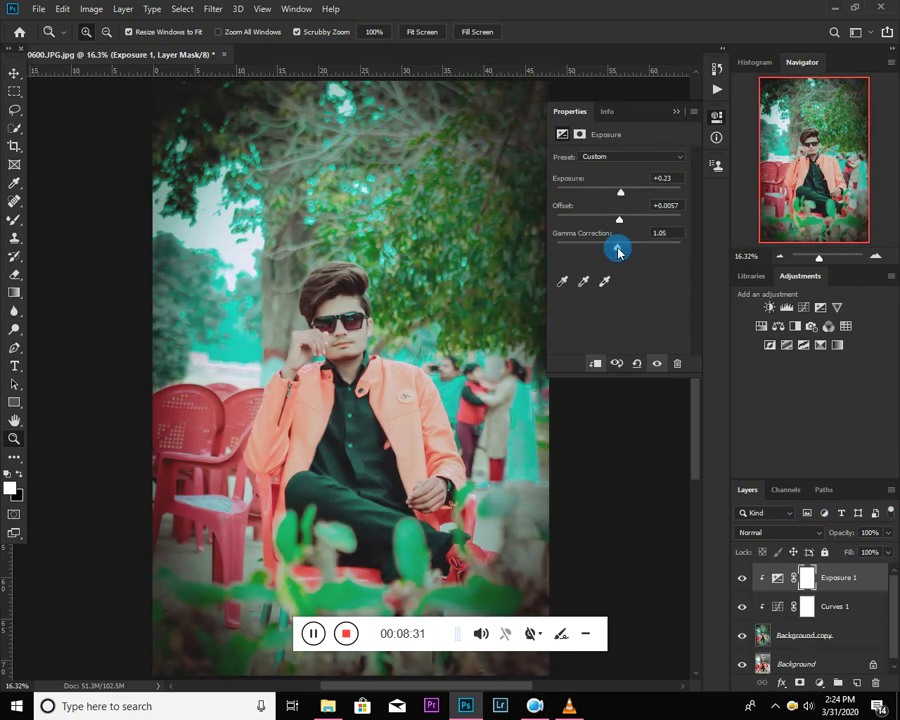
pyautogui.click(676, 112)
pyautogui.rightClick(851, 577)
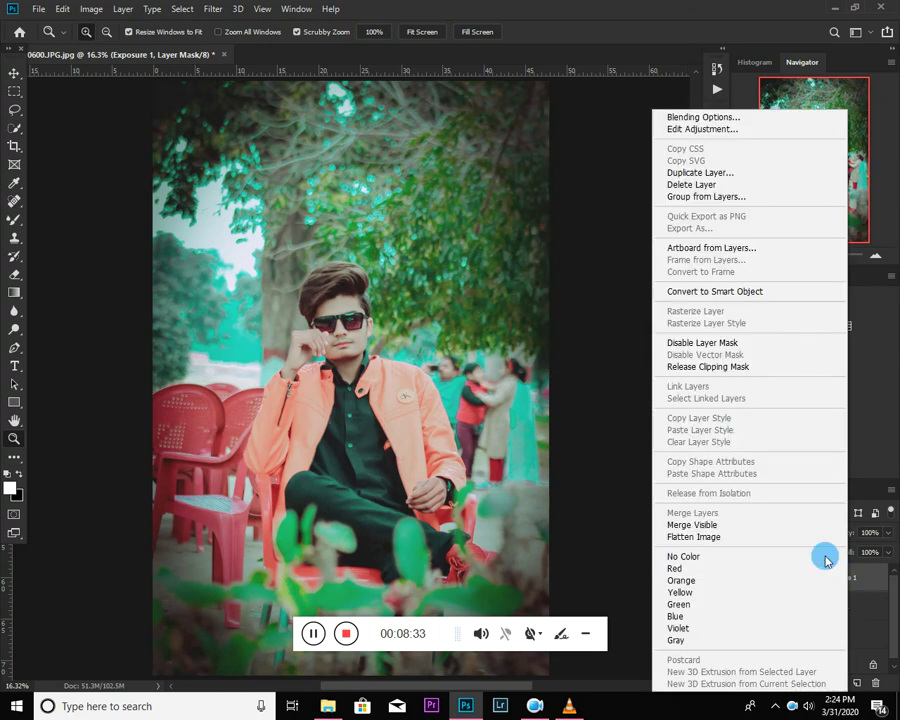
pyautogui.click(745, 530)
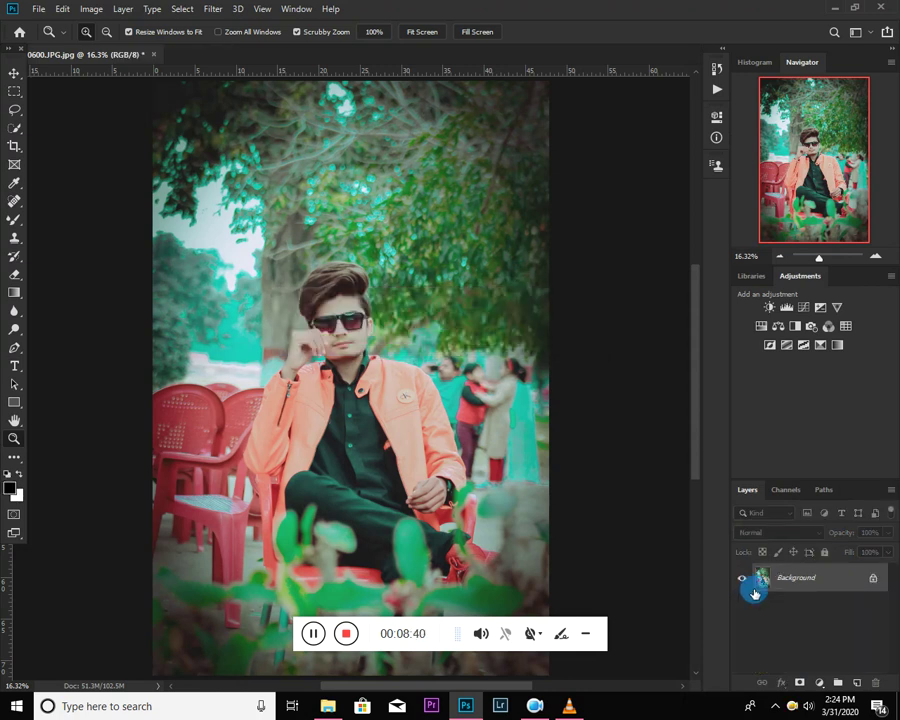
# - Undo the merge of all visible layers and merge only the Exposure 1 and Curves 1 adjustment layers together
pyautogui.hotkey('ctrl', 'z')
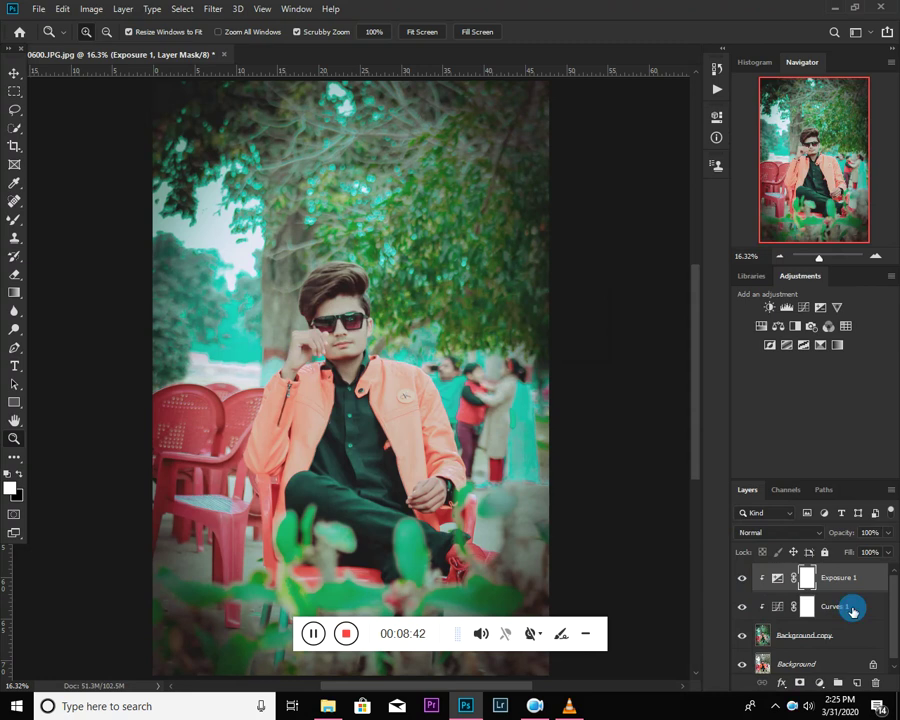
pyautogui.keyDown('shift'); pyautogui.click(852, 607); pyautogui.keyUp('shift')
pyautogui.rightClick(852, 607)
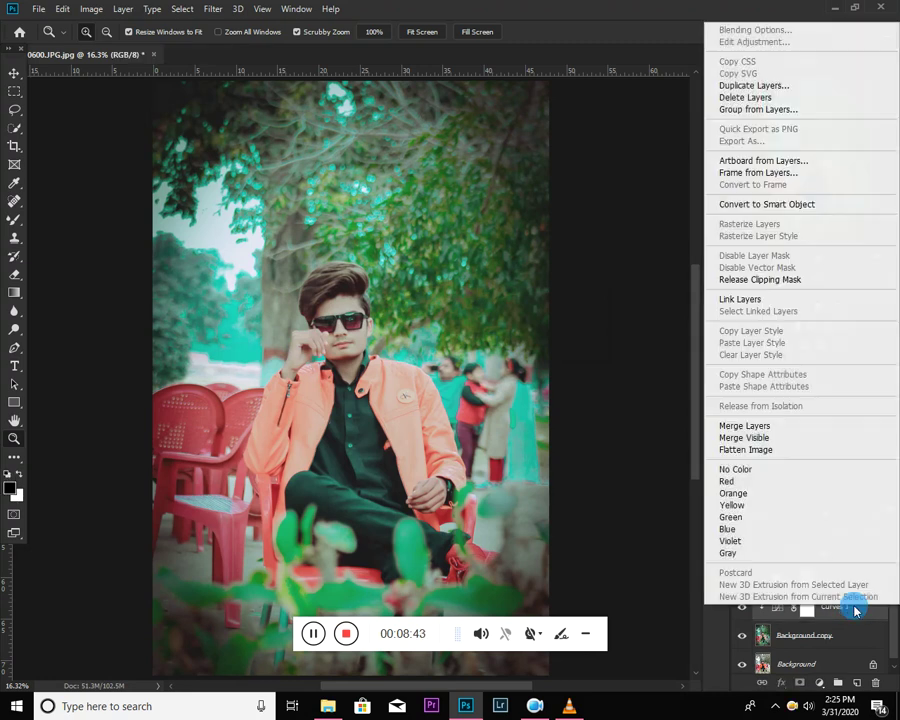
pyautogui.click(752, 427)
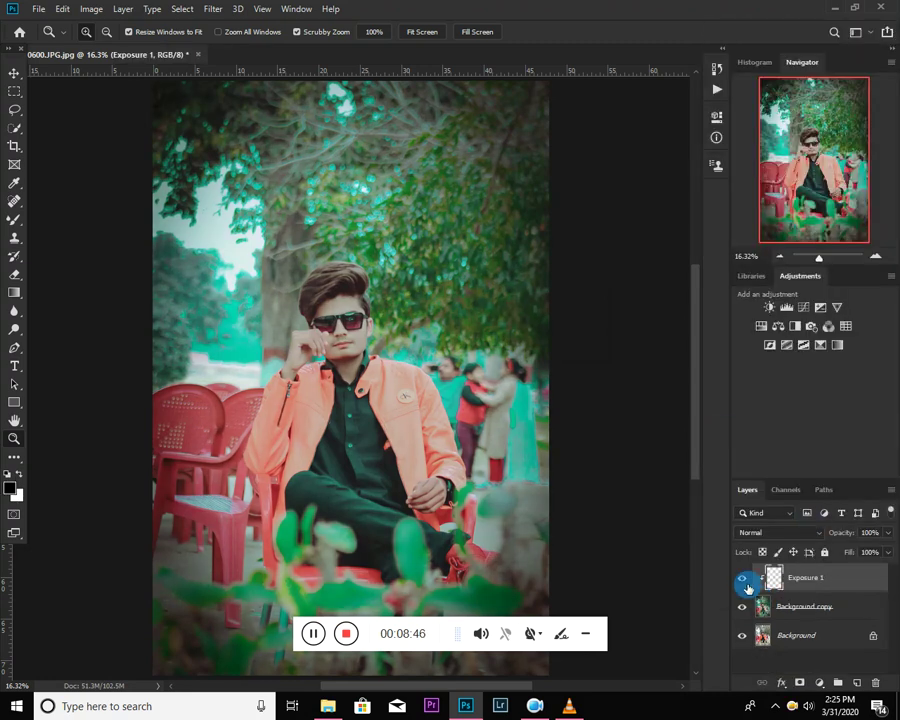
# - Toggle the merged Exposure 1 layer's visibility to check it and merge it down into Background copy
pyautogui.click(743, 579)
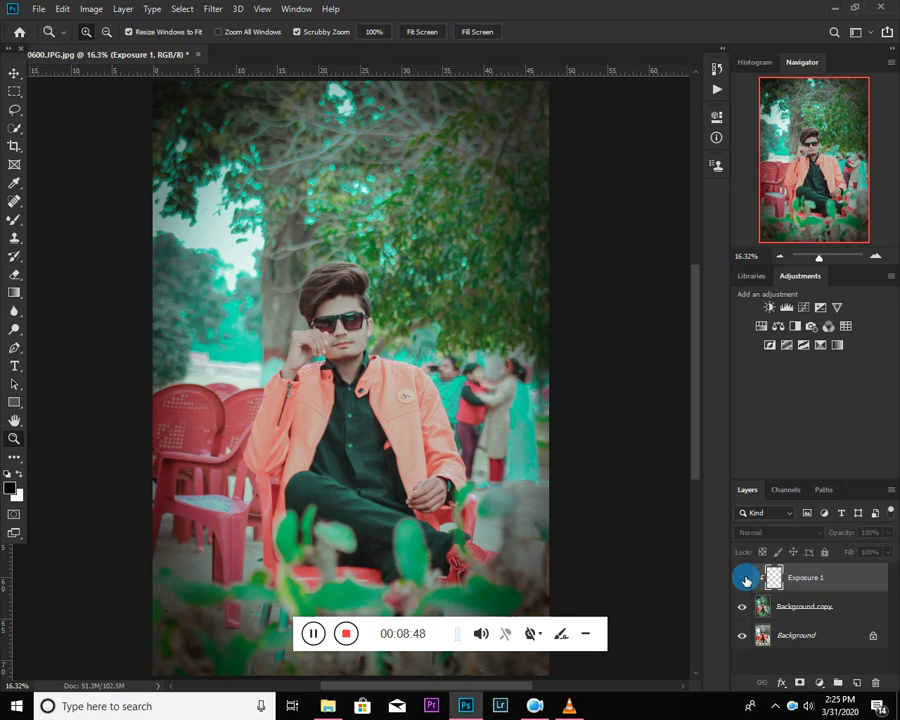
pyautogui.rightClick(812, 577)
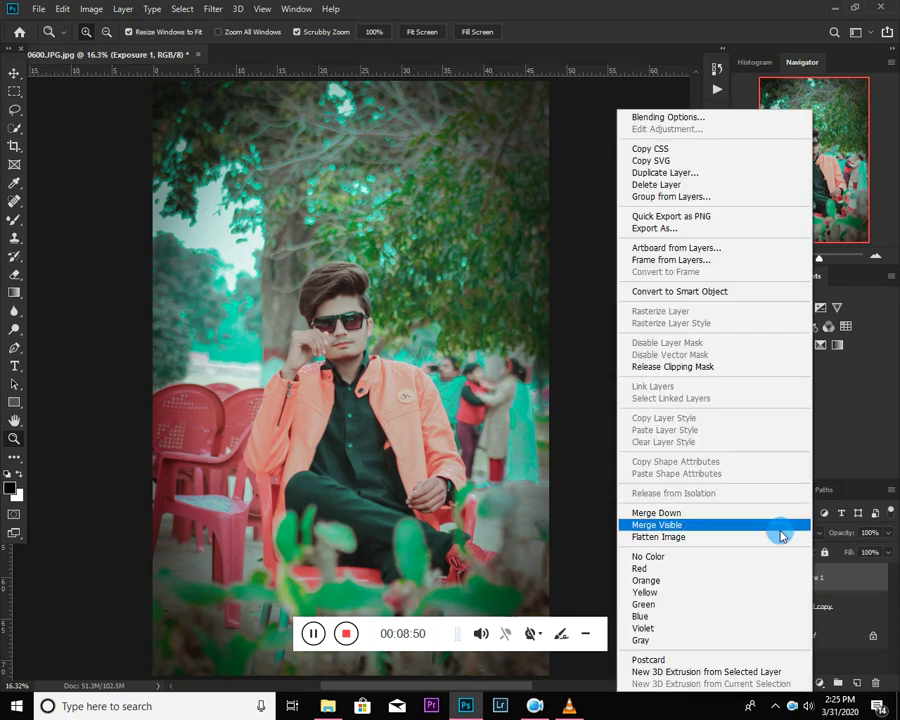
pyautogui.click(688, 514)
# - Open Background copy in the Camera Raw Filter and set Shadows to +19 and Vibrance to about +23
pyautogui.click(216, 9)
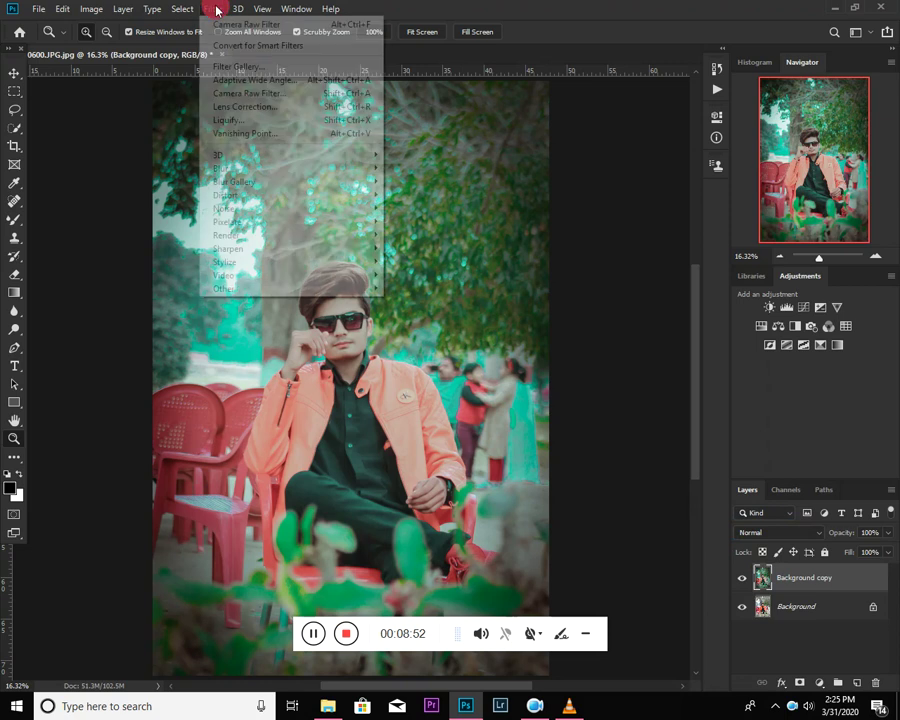
pyautogui.click(218, 93)
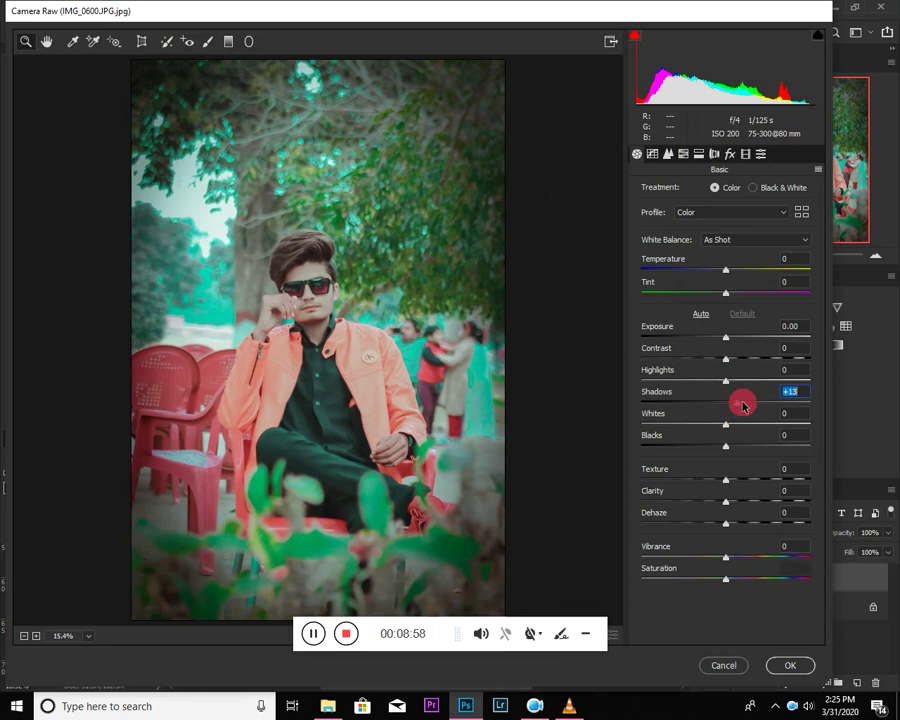
pyautogui.moveTo(743, 405); pyautogui.dragTo(738, 402)
pyautogui.moveTo(726, 556); pyautogui.dragTo(745, 562)
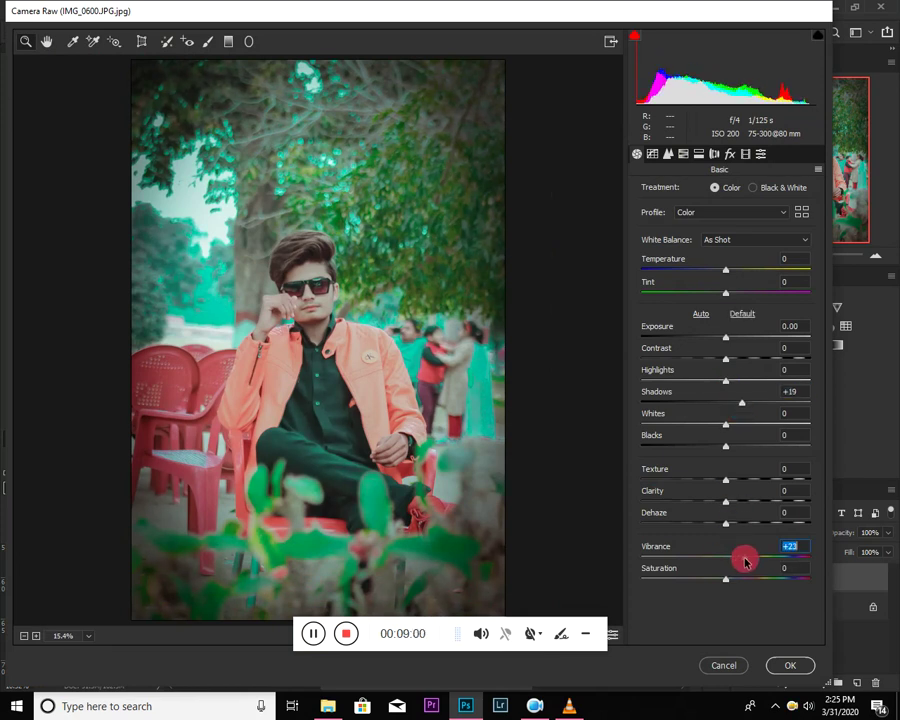
# - In the HSL adjustments, raise the Greens saturation to +43
pyautogui.click(685, 153)
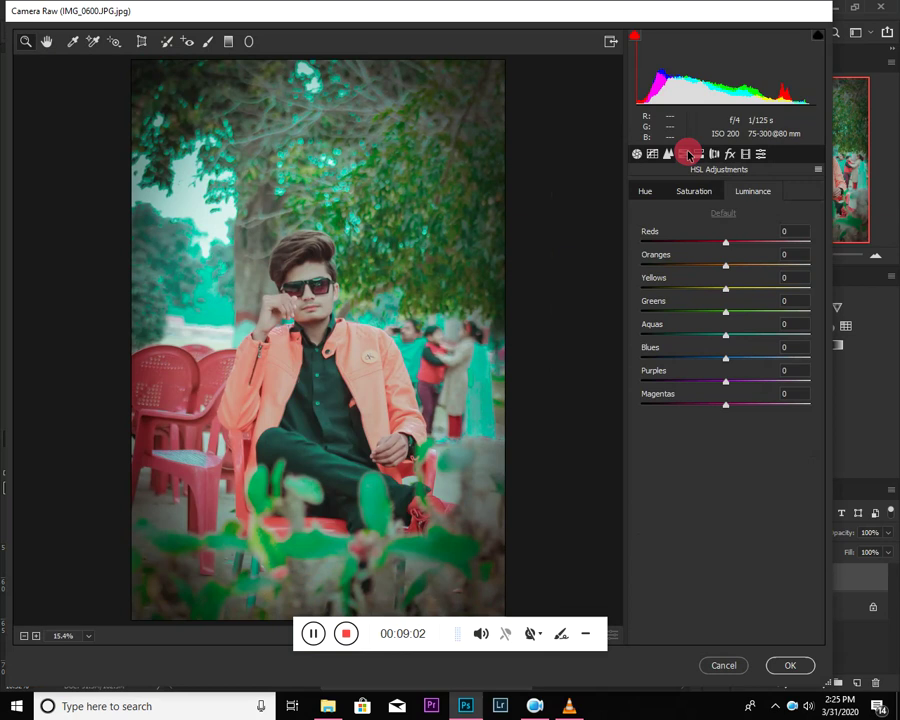
pyautogui.click(699, 155)
pyautogui.click(682, 154)
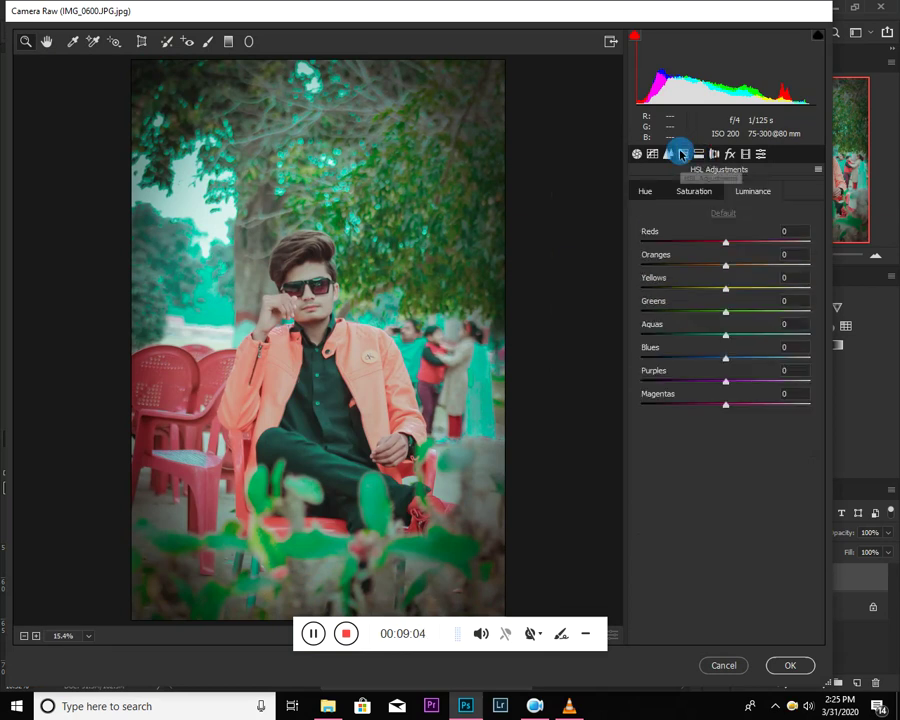
pyautogui.click(688, 191)
pyautogui.moveTo(748, 315); pyautogui.dragTo(760, 315)
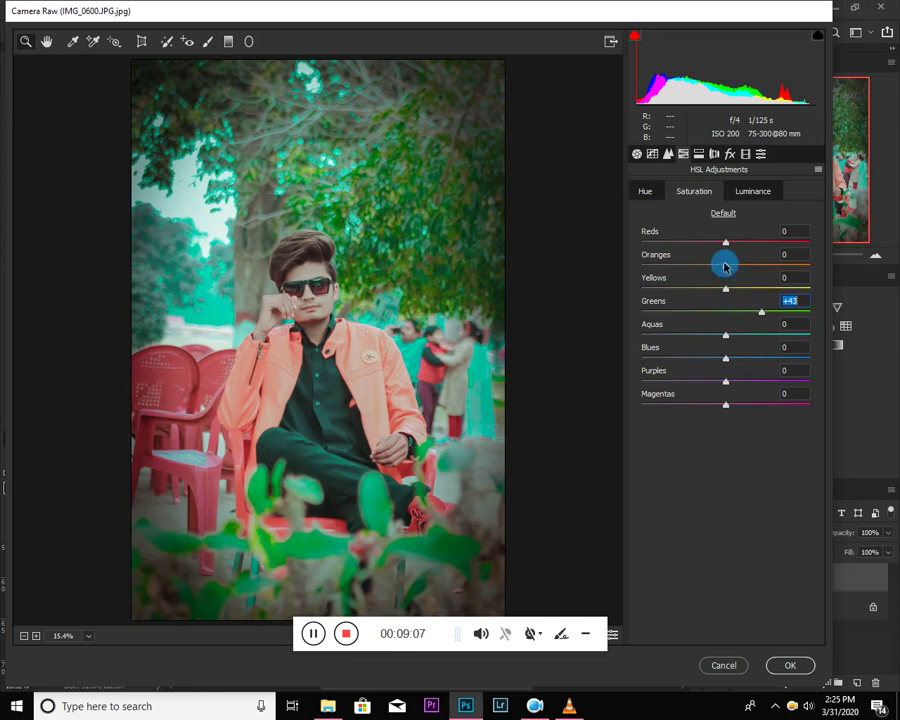
# - Shift the HSL hue of Greens to +33 and of Aquas to about +21
pyautogui.click(645, 189)
pyautogui.moveTo(700, 314); pyautogui.dragTo(757, 333)
pyautogui.moveTo(697, 334); pyautogui.dragTo(743, 341)
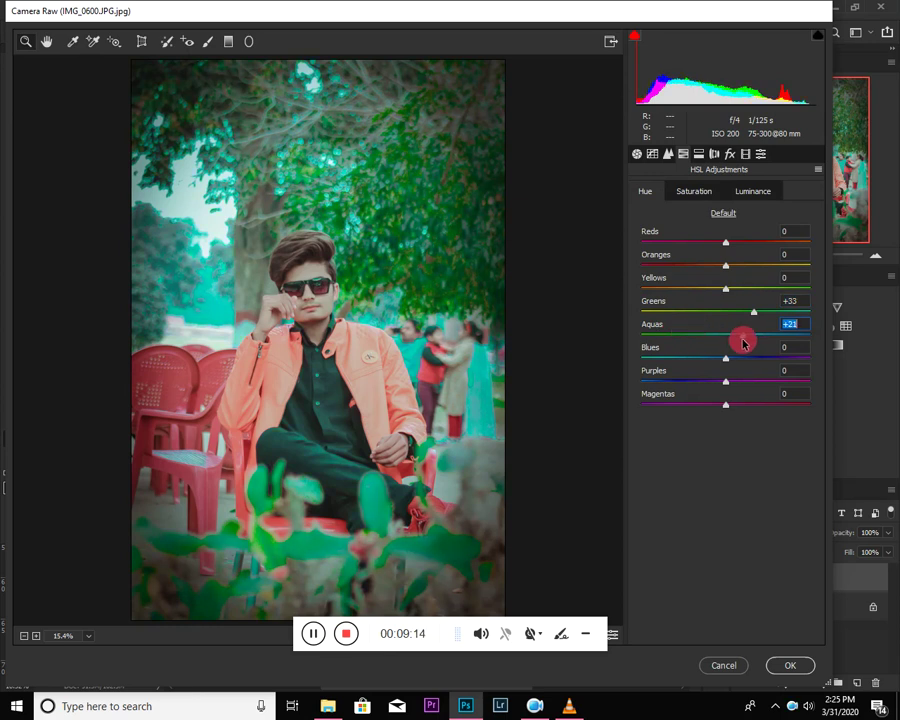
# - Set Luminance noise reduction to 13 and Sharpening Amount to about 16, and apply the Camera Raw edits
pyautogui.click(669, 153)
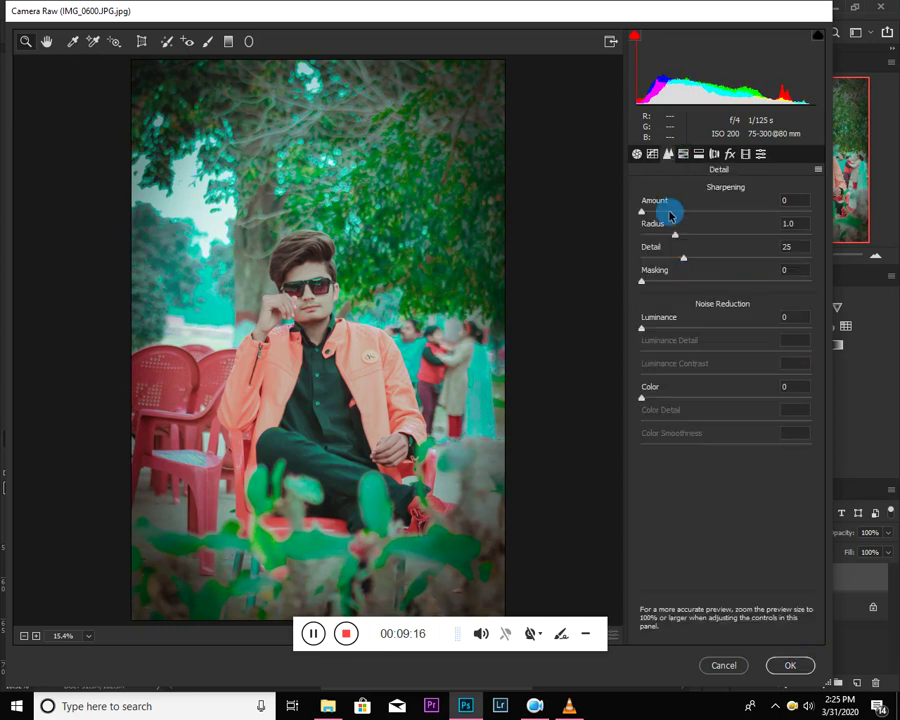
pyautogui.moveTo(650, 329); pyautogui.dragTo(664, 331)
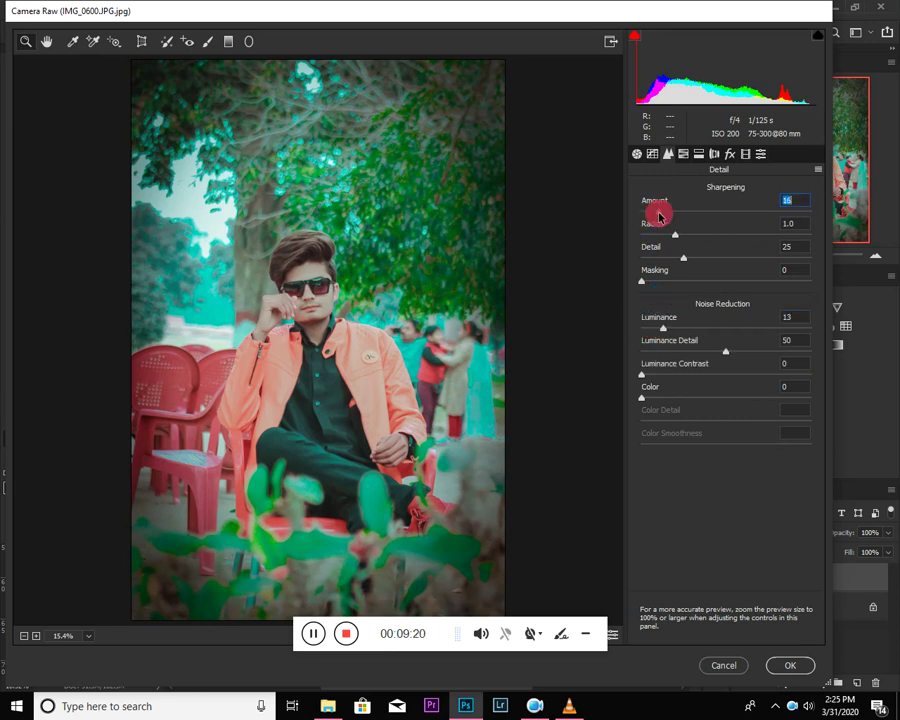
pyautogui.click(790, 665)
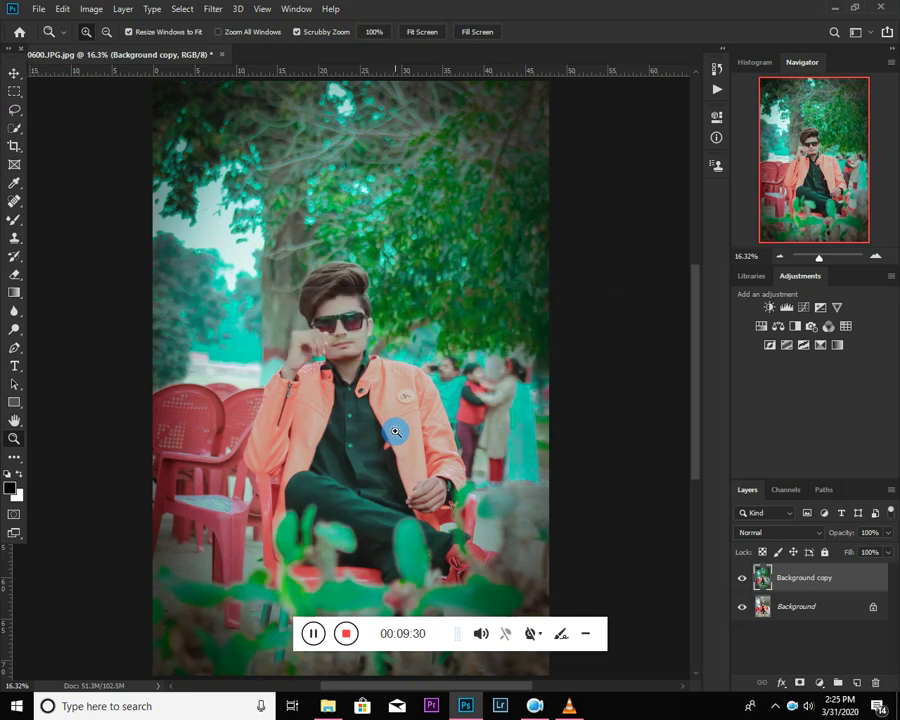
# - Extend the canvas rightward with the Crop tool to about 105 inches wide, leaving blank white space beside the portrait
pyautogui.rightClick(352, 278)
pyautogui.click(362, 281)
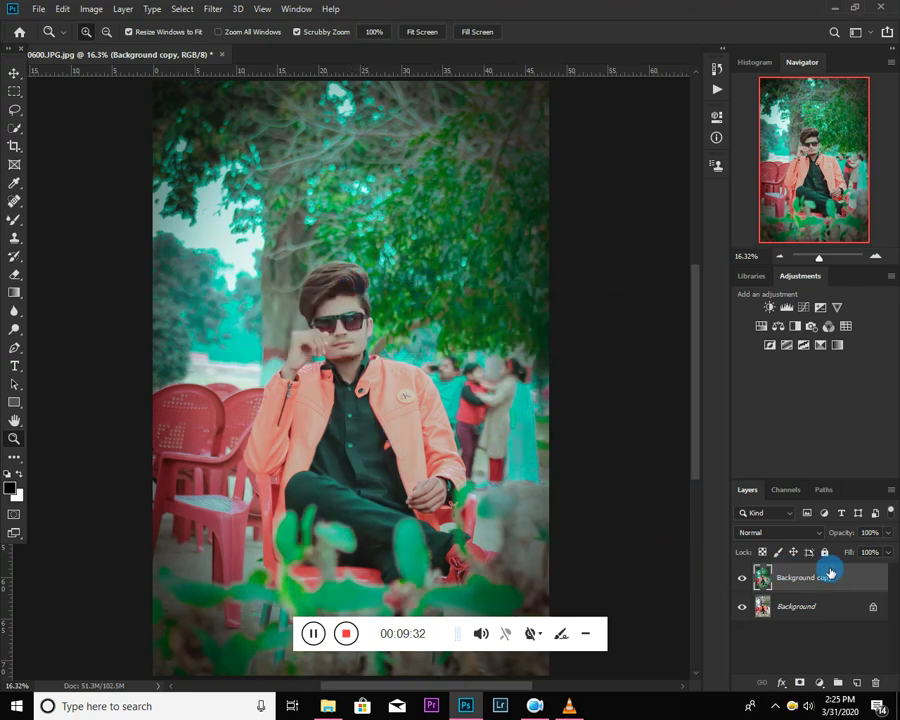
pyautogui.click(14, 147)
pyautogui.moveTo(550, 377); pyautogui.dragTo(631, 376)
pyautogui.click(14, 73)
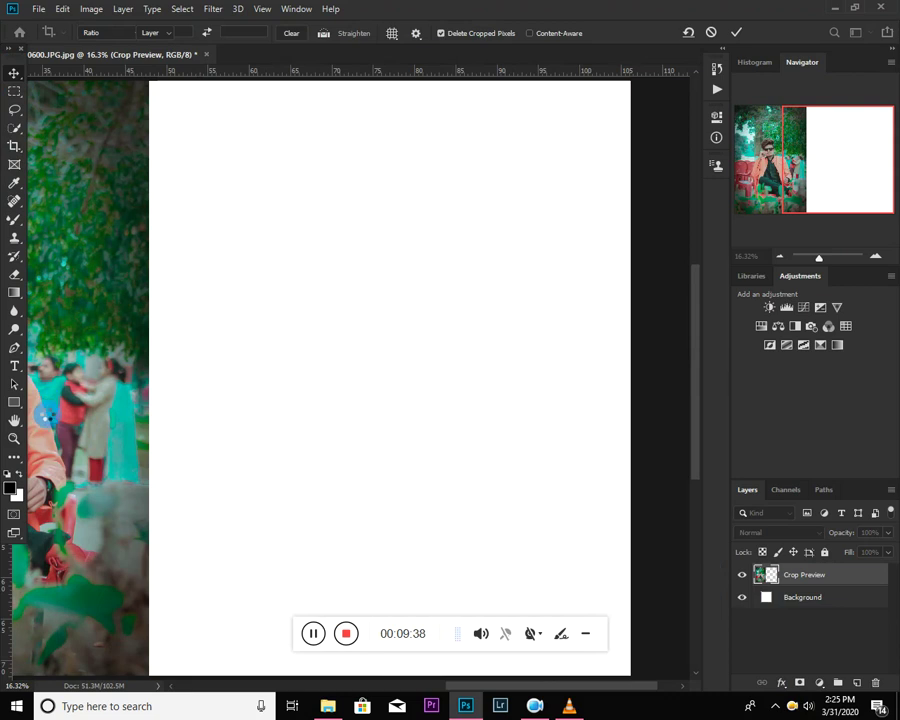
pyautogui.click(14, 438)
pyautogui.rightClick(168, 340)
pyautogui.click(170, 338)
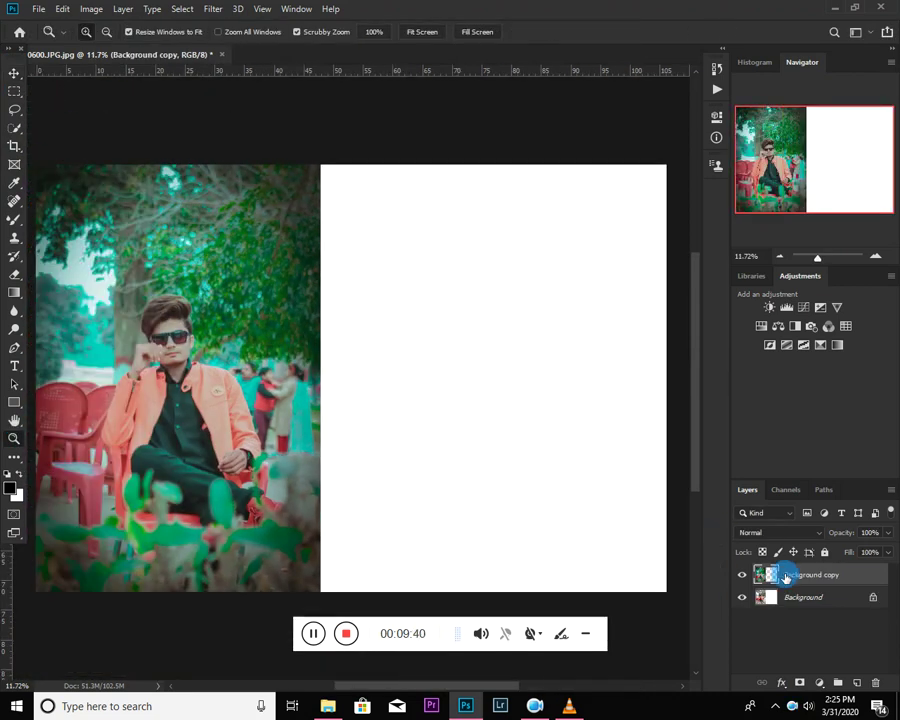
# - Duplicate Background copy, move the duplicate toward the blank right area and place it below Background copy in the layer order
pyautogui.hotkey('ctrl', 'j')
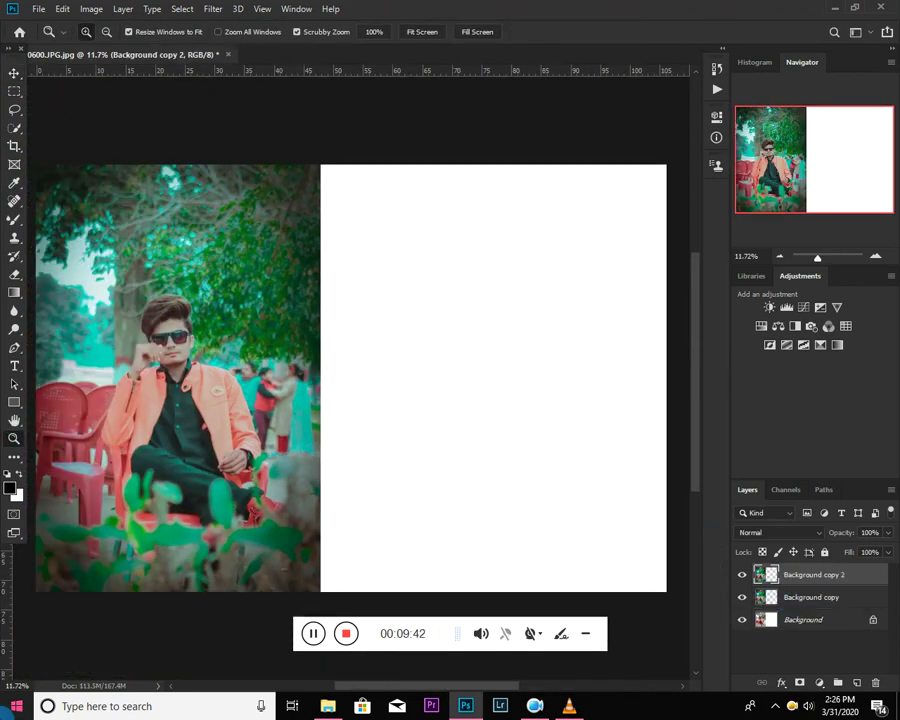
pyautogui.moveTo(185, 312); pyautogui.dragTo(432, 303)
pyautogui.moveTo(812, 577); pyautogui.dragTo(811, 609)
# - Scale Background copy 2 to 183.89% and position it so the enlarged subject fills the blank right half of the canvas
pyautogui.hotkey('ctrl', 't')
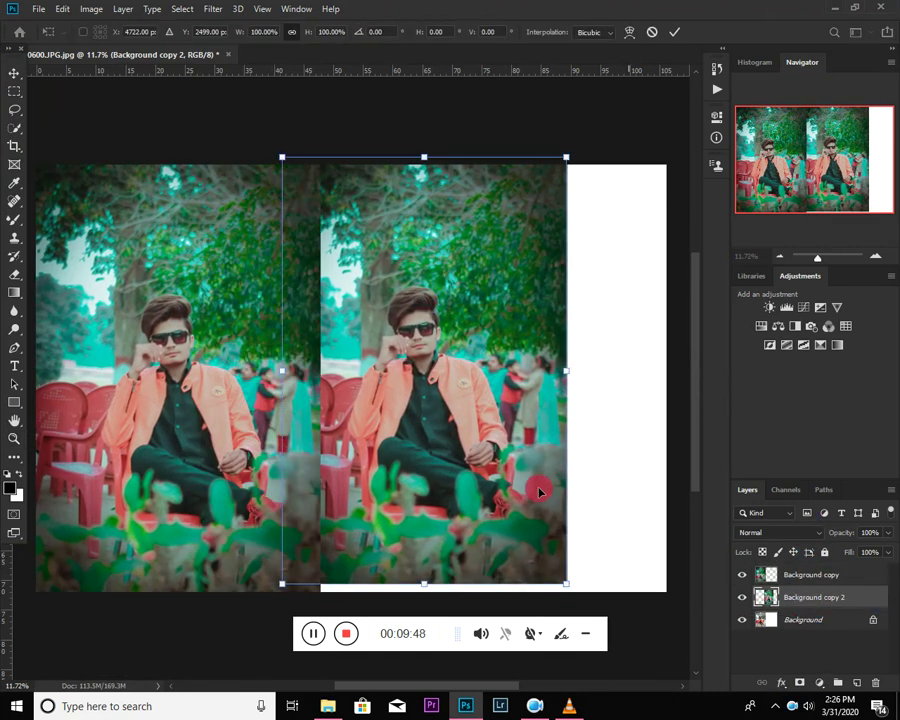
pyautogui.moveTo(538, 488); pyautogui.dragTo(438, 462)
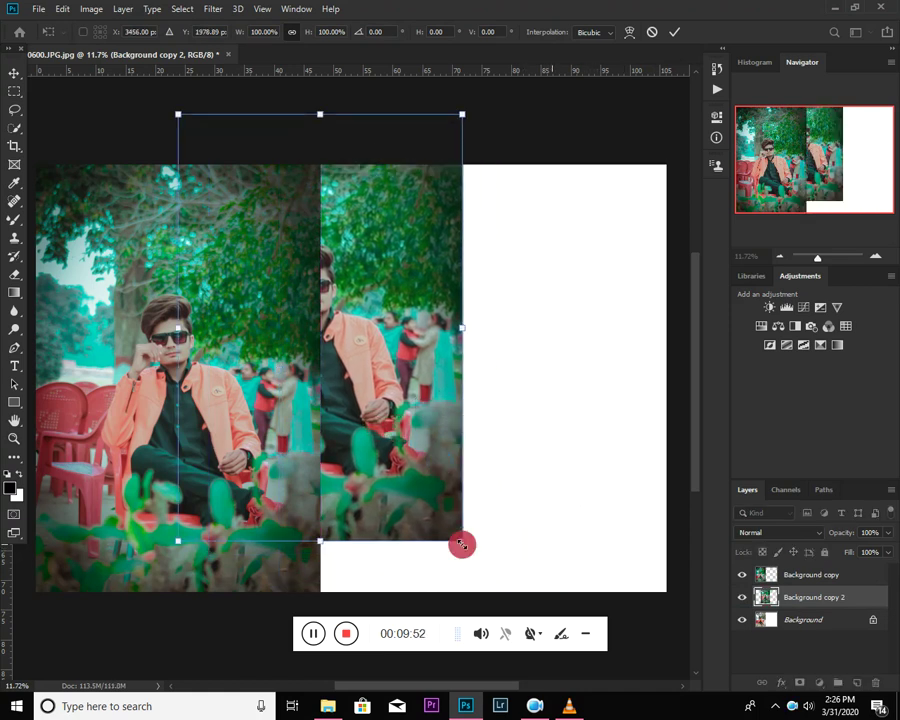
pyautogui.moveTo(461, 544); pyautogui.dragTo(546, 634)
pyautogui.moveTo(416, 412); pyautogui.dragTo(512, 438)
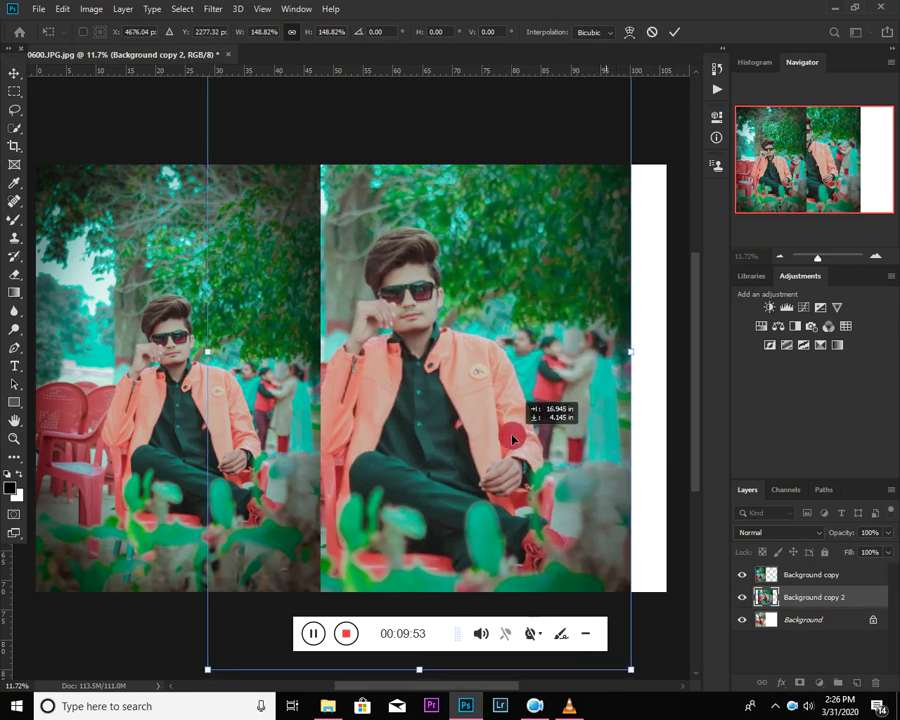
pyautogui.scroll(-3, 512, 438)
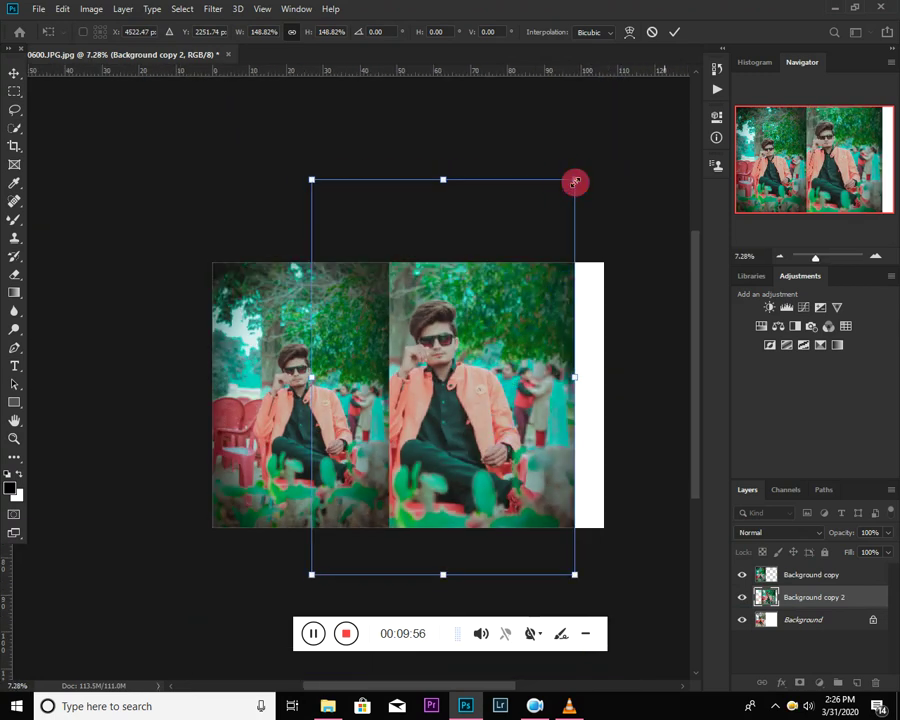
pyautogui.moveTo(575, 182); pyautogui.dragTo(596, 154)
pyautogui.moveTo(538, 295); pyautogui.dragTo(553, 295)
pyautogui.moveTo(611, 150); pyautogui.dragTo(627, 135)
pyautogui.moveTo(566, 340); pyautogui.dragTo(549, 349)
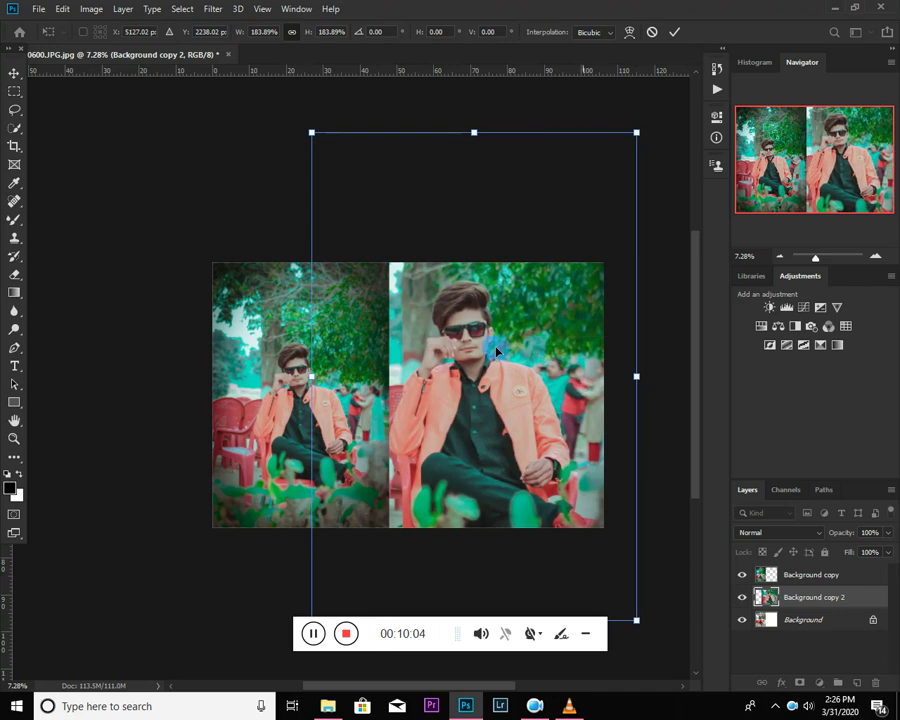
pyautogui.click(10, 70)
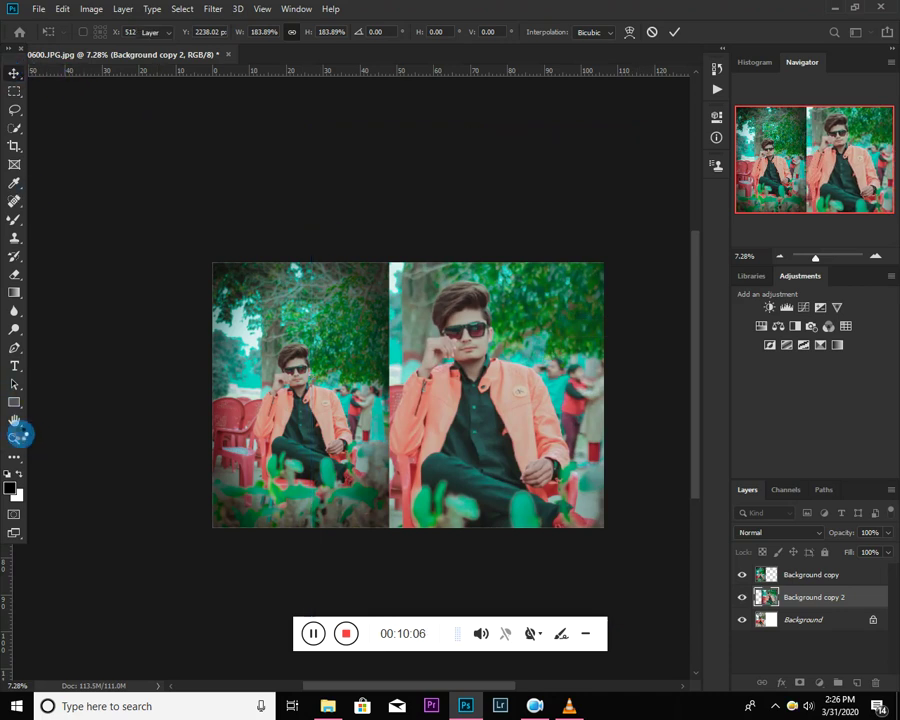
# - Crop a narrow strip off the right edge of the side-by-side composition
pyautogui.click(12, 437)
pyautogui.rightClick(424, 322)
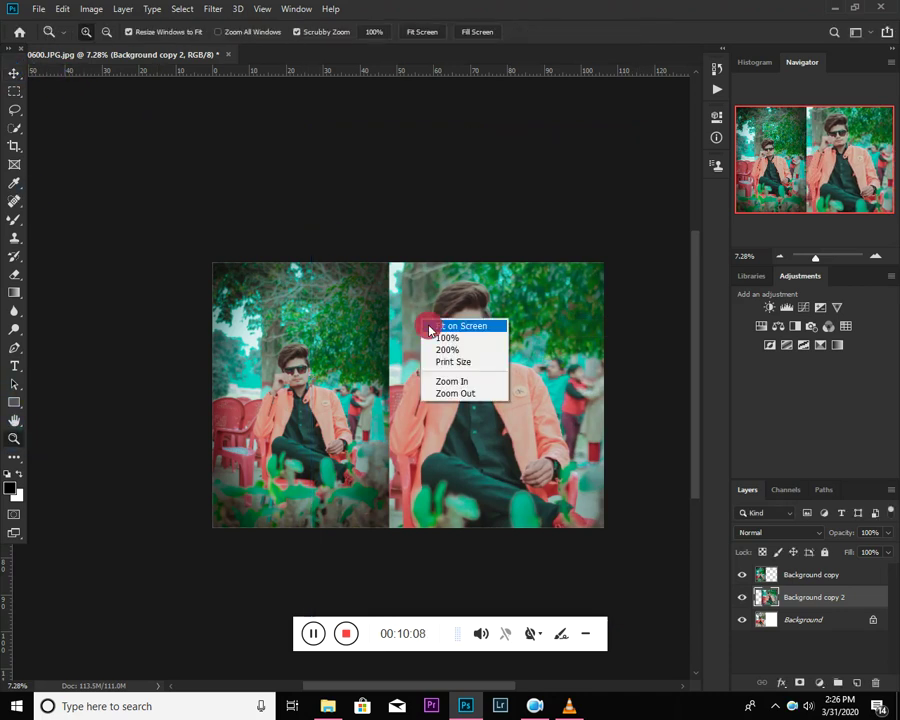
pyautogui.click(462, 323)
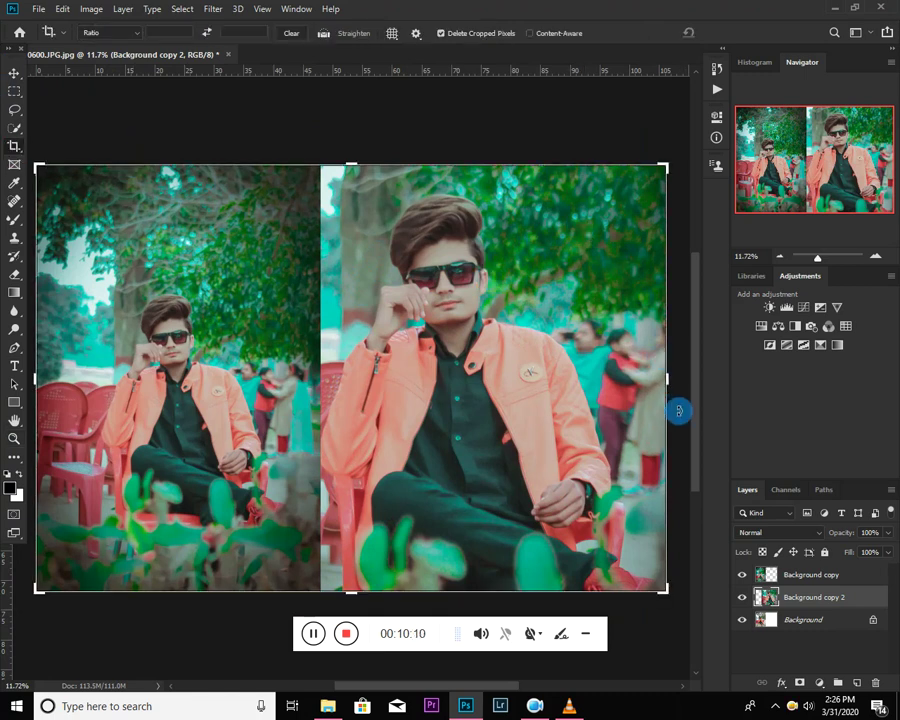
pyautogui.moveTo(669, 386); pyautogui.dragTo(653, 388)
pyautogui.click(17, 80)
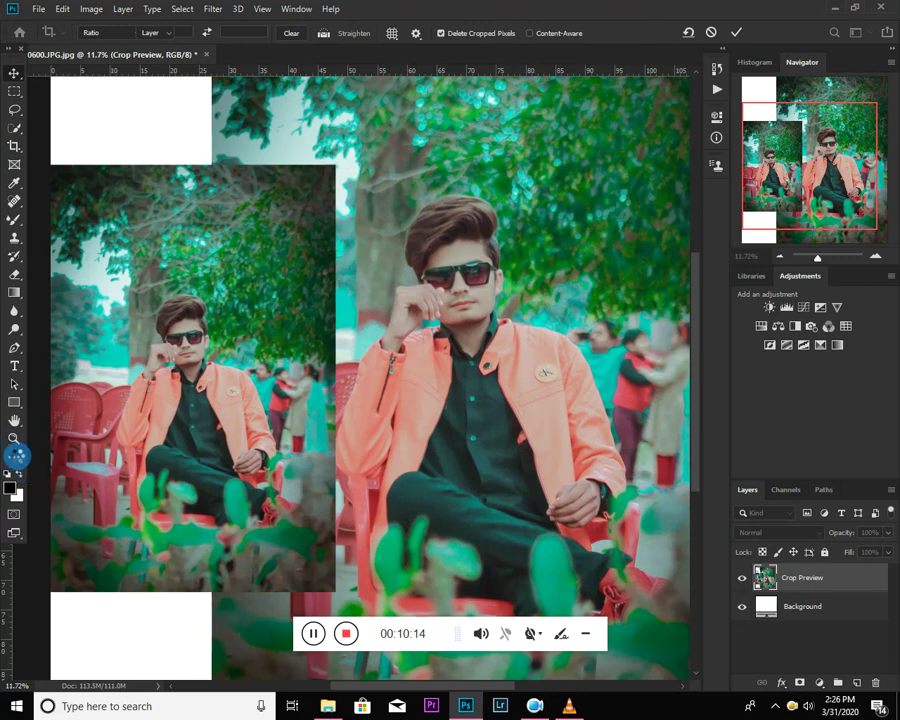
pyautogui.click(14, 437)
pyautogui.moveTo(358, 275); pyautogui.dragTo(366, 276)
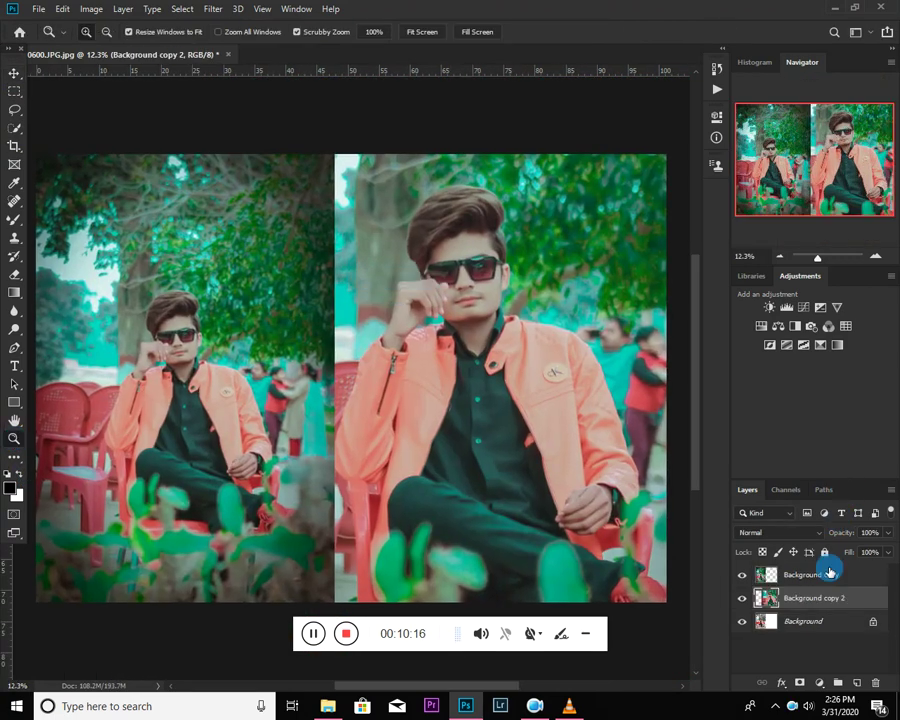
pyautogui.rightClick(823, 575)
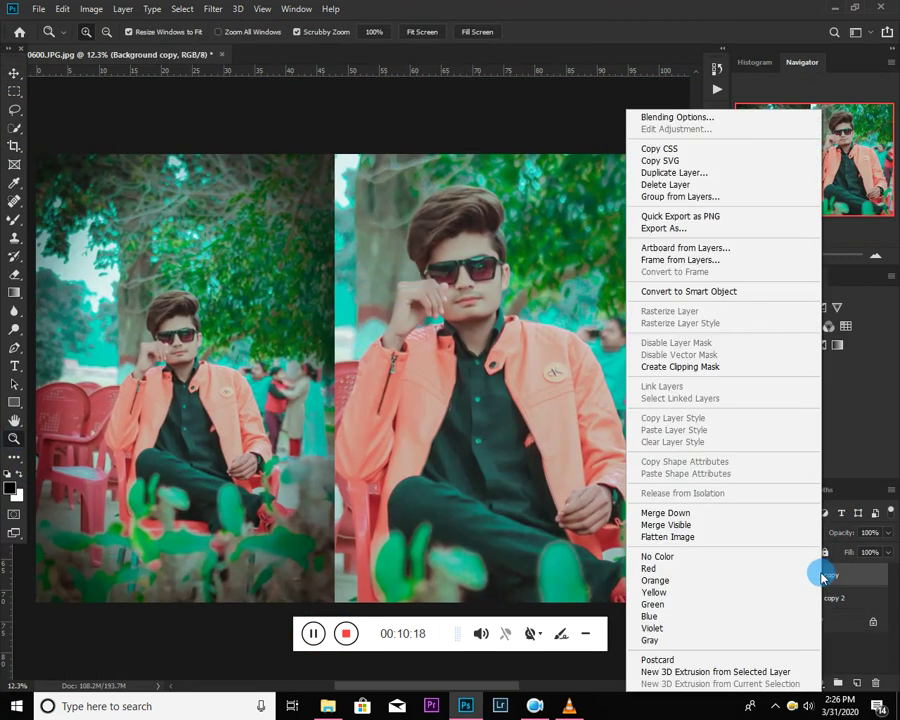
pyautogui.click(683, 524)
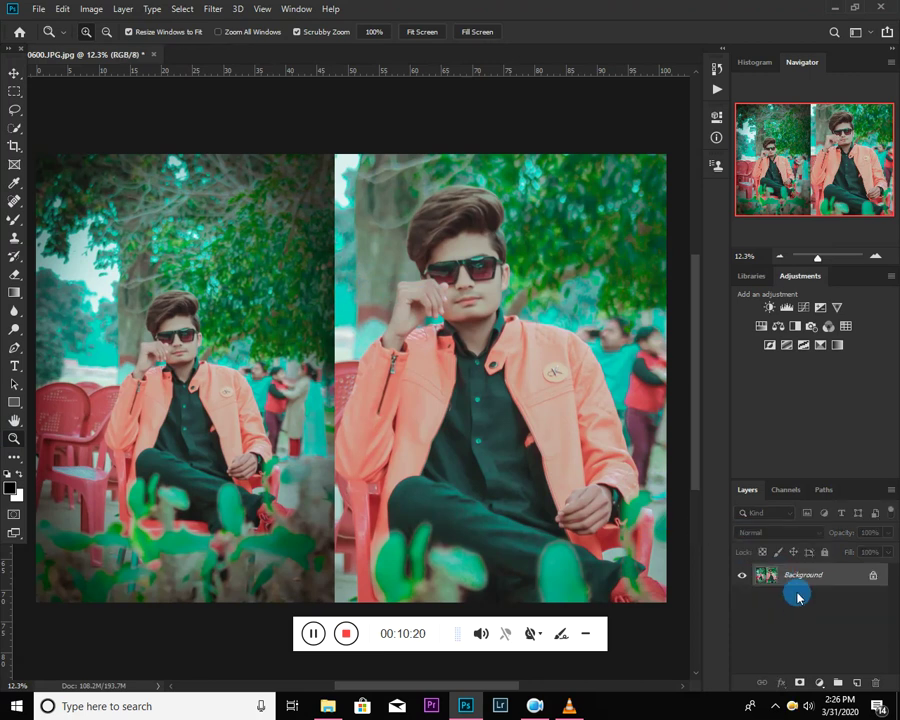
pyautogui.hotkey('ctrl', 'z')
# - Merge Background copy down into Background copy 2
pyautogui.rightClick(826, 578)
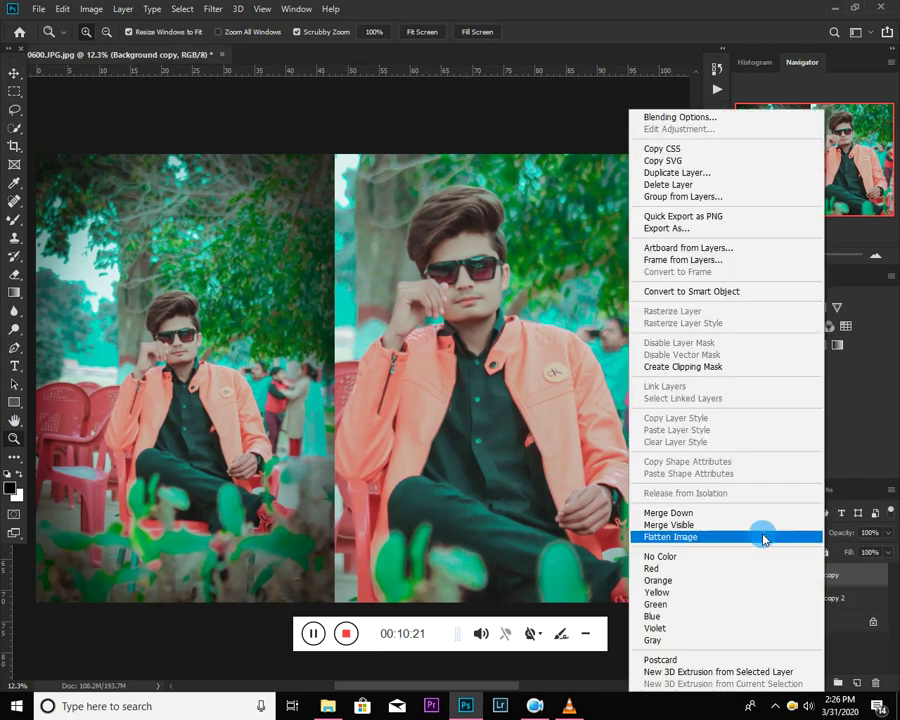
pyautogui.click(700, 511)
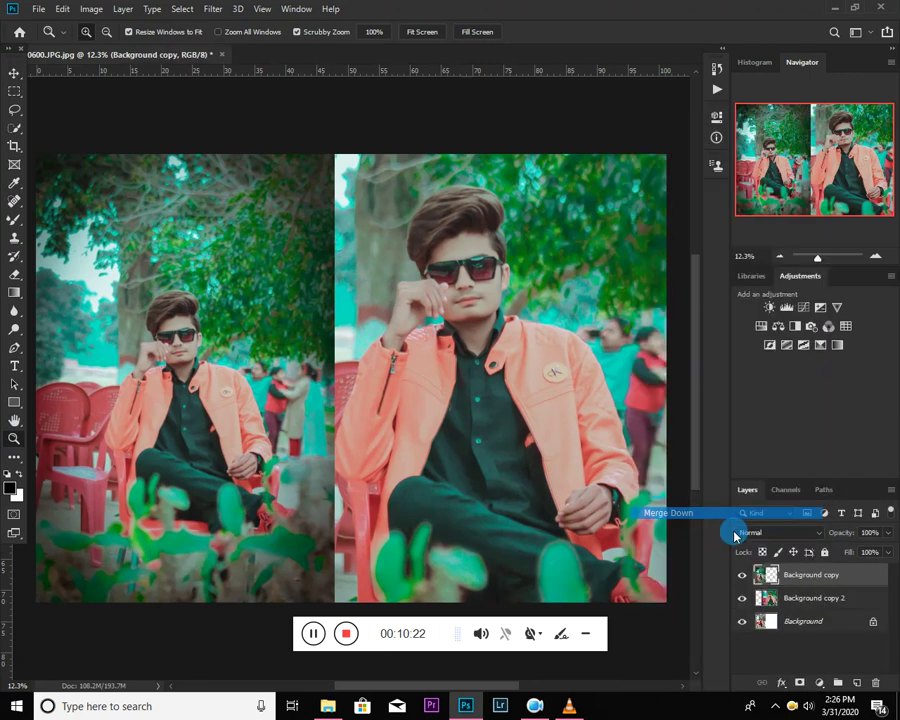
pyautogui.click(783, 682)
pyautogui.click(801, 586)
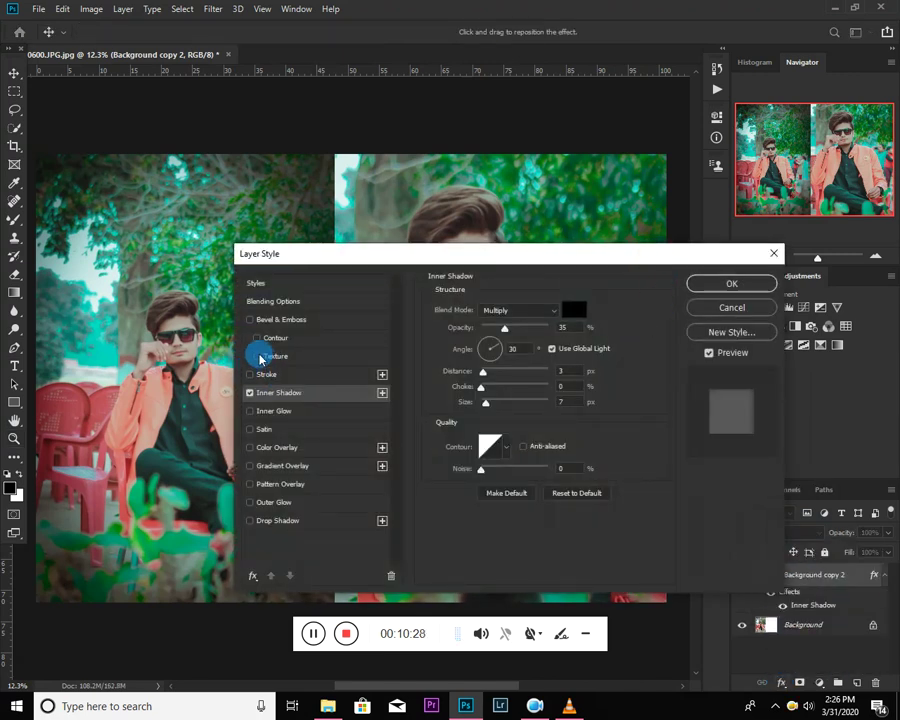
pyautogui.click(258, 356)
pyautogui.moveTo(309, 255); pyautogui.dragTo(537, 253)
pyautogui.click(485, 331)
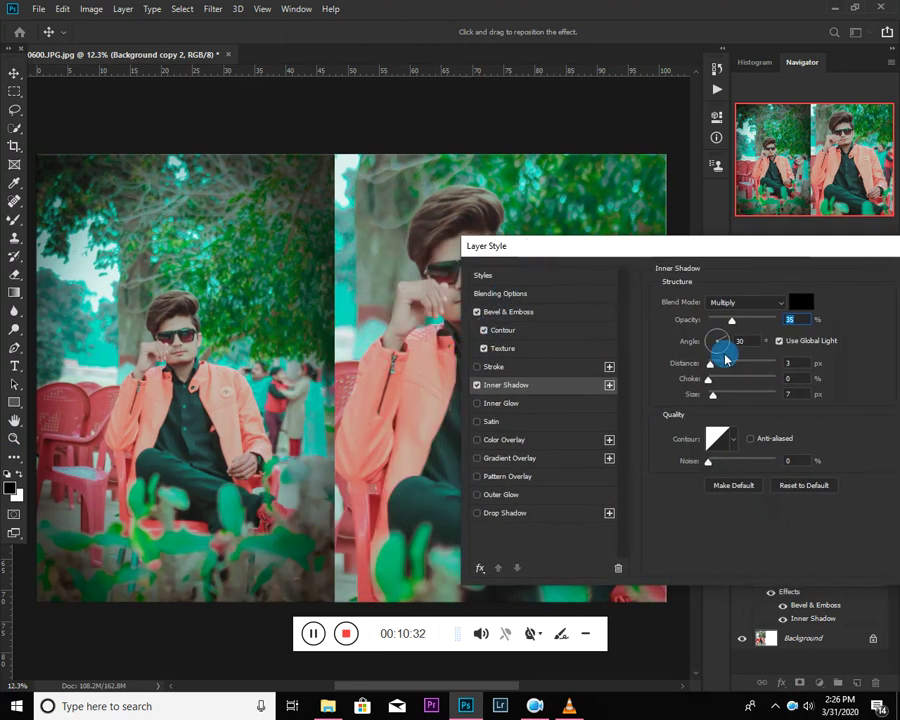
pyautogui.moveTo(828, 258); pyautogui.dragTo(524, 286)
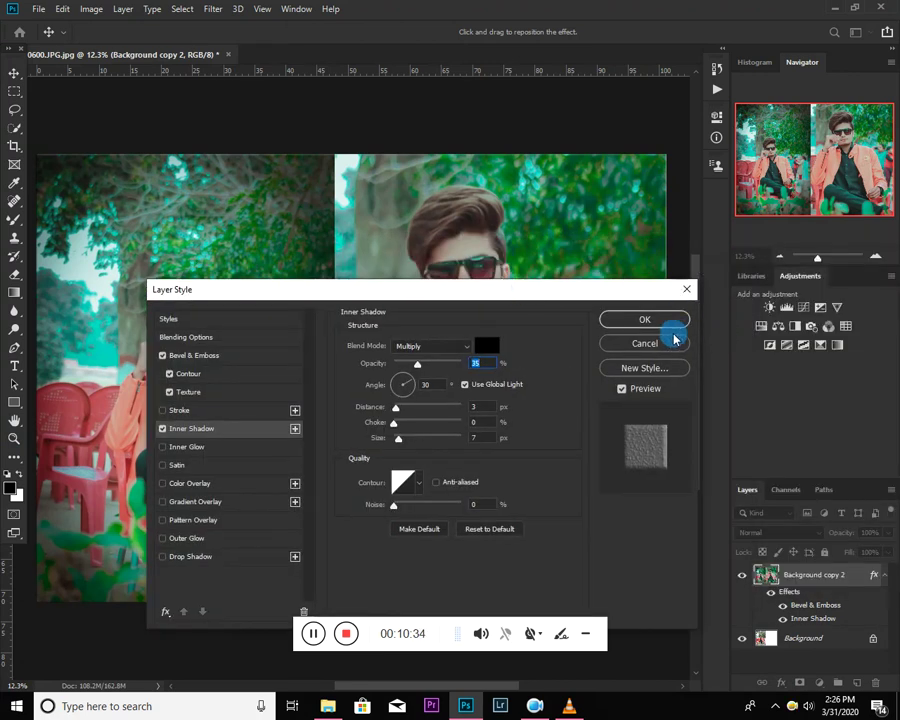
pyautogui.click(614, 316)
# - Add a white 16 px inside Stroke and Bevel & Emboss with Contour to Background copy 2
pyautogui.click(784, 684)
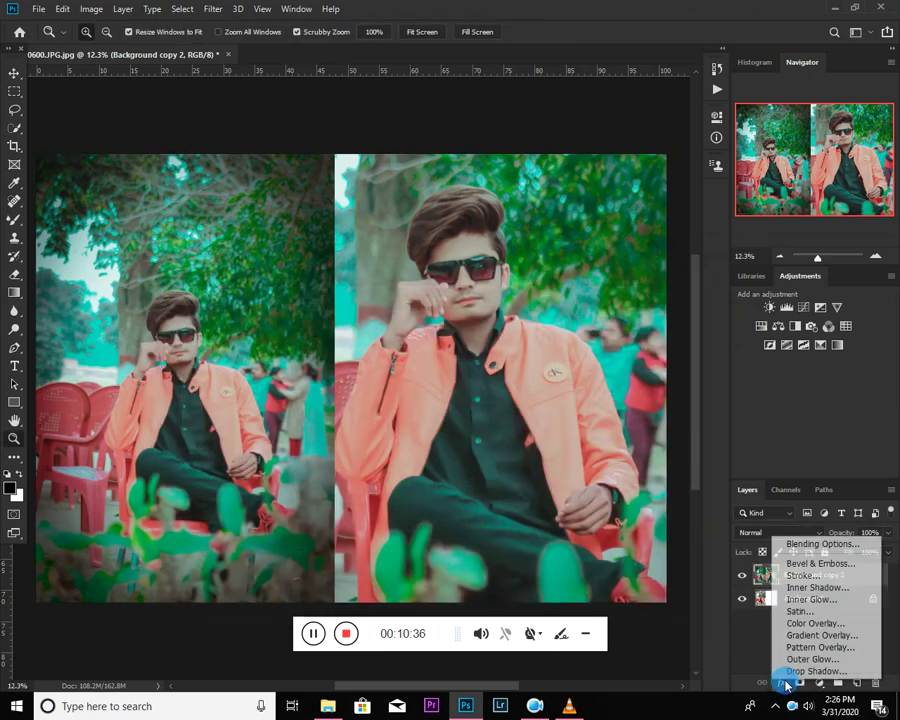
pyautogui.click(803, 576)
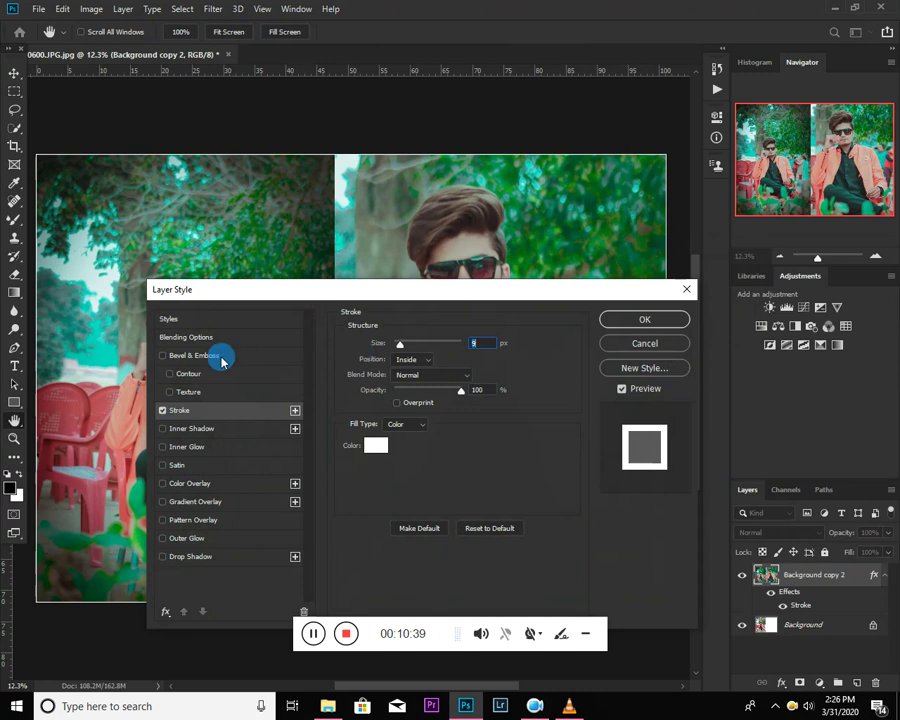
pyautogui.click(169, 373)
pyautogui.moveTo(400, 348); pyautogui.dragTo(404, 350)
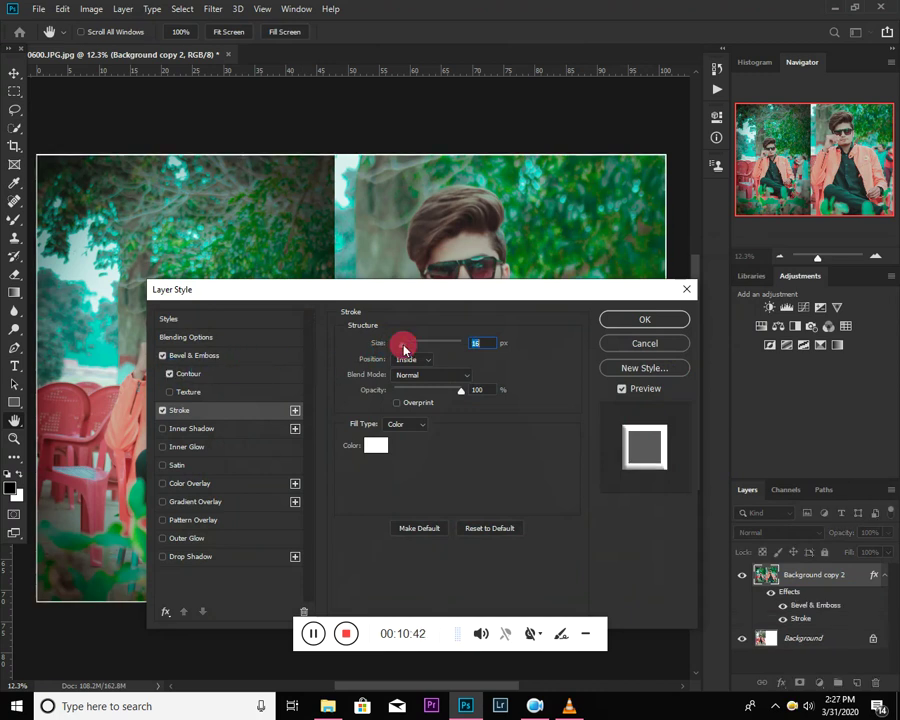
pyautogui.click(648, 321)
pyautogui.rightClick(428, 294)
pyautogui.click(448, 303)
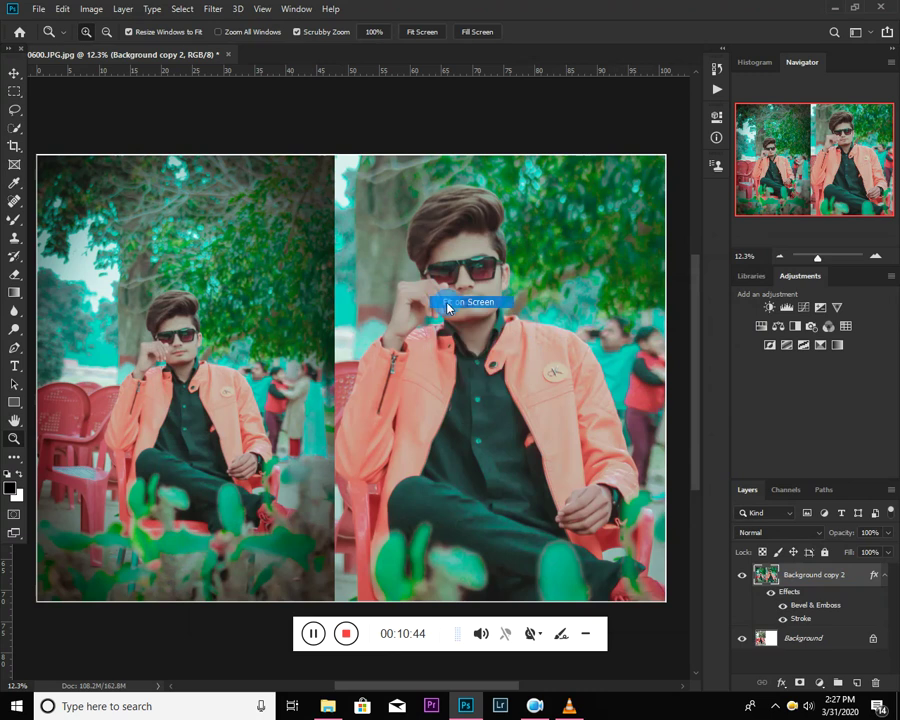
# - Draw a rectangle about 2937 × 4495 px over the smaller portrait and set its fill to none
pyautogui.click(16, 404)
pyautogui.moveTo(65, 203); pyautogui.dragTo(319, 591)
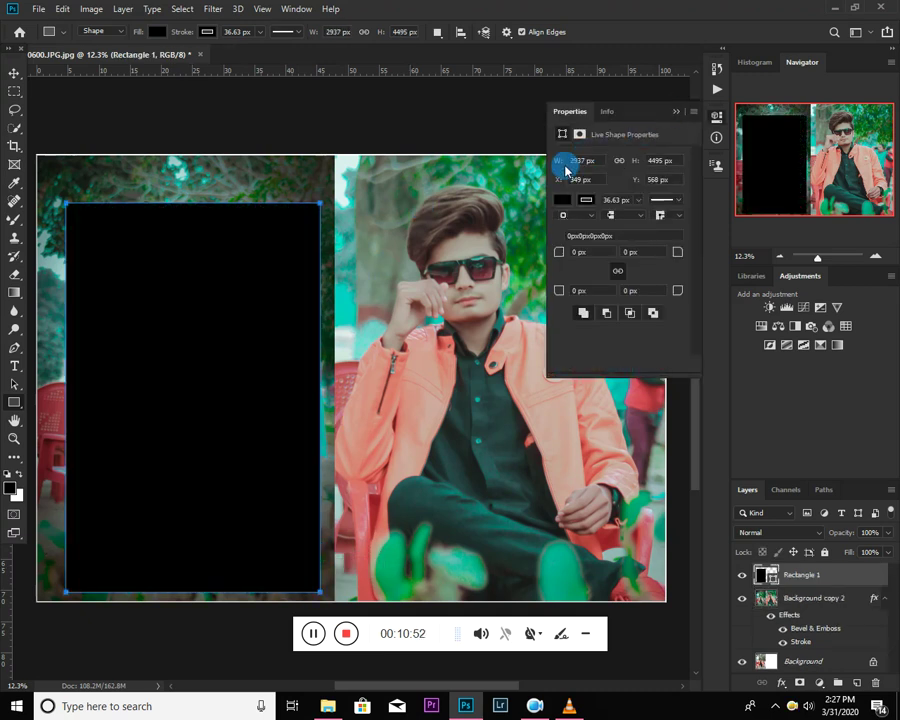
pyautogui.click(562, 200)
pyautogui.click(569, 227)
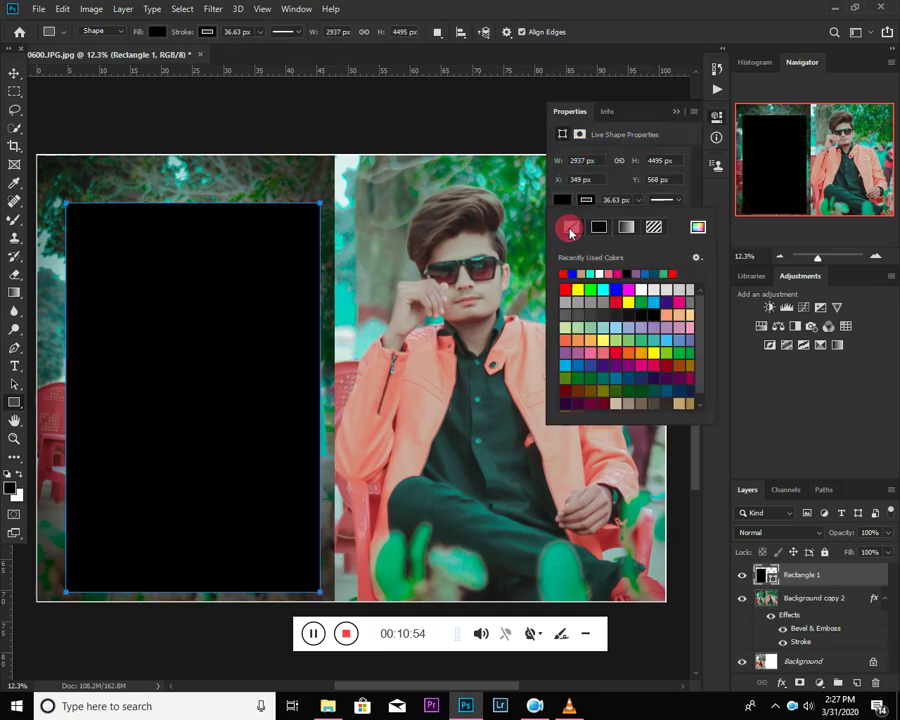
pyautogui.click(596, 229)
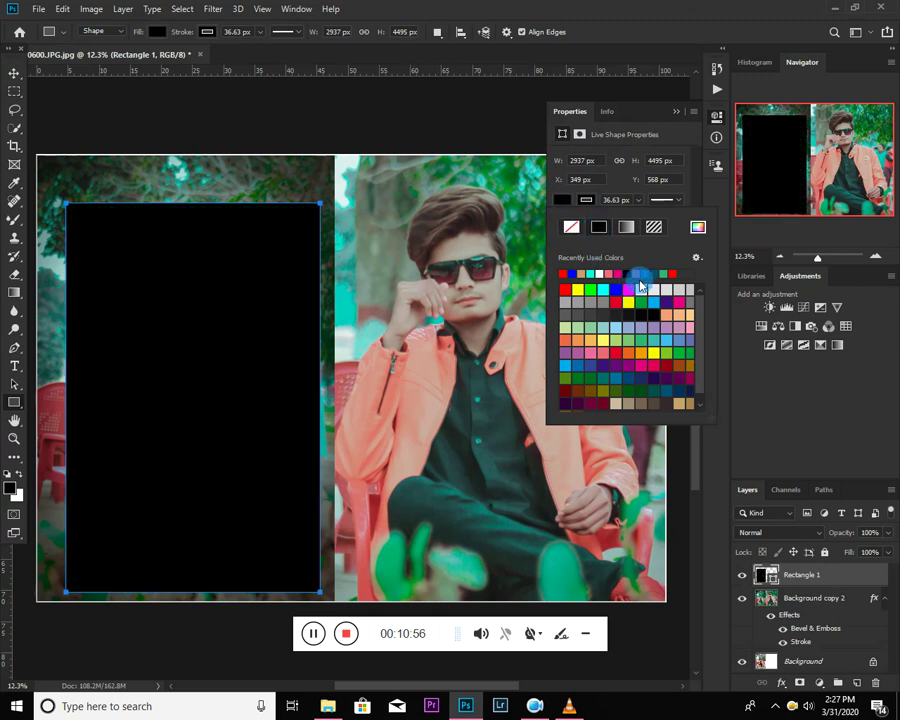
pyautogui.click(569, 227)
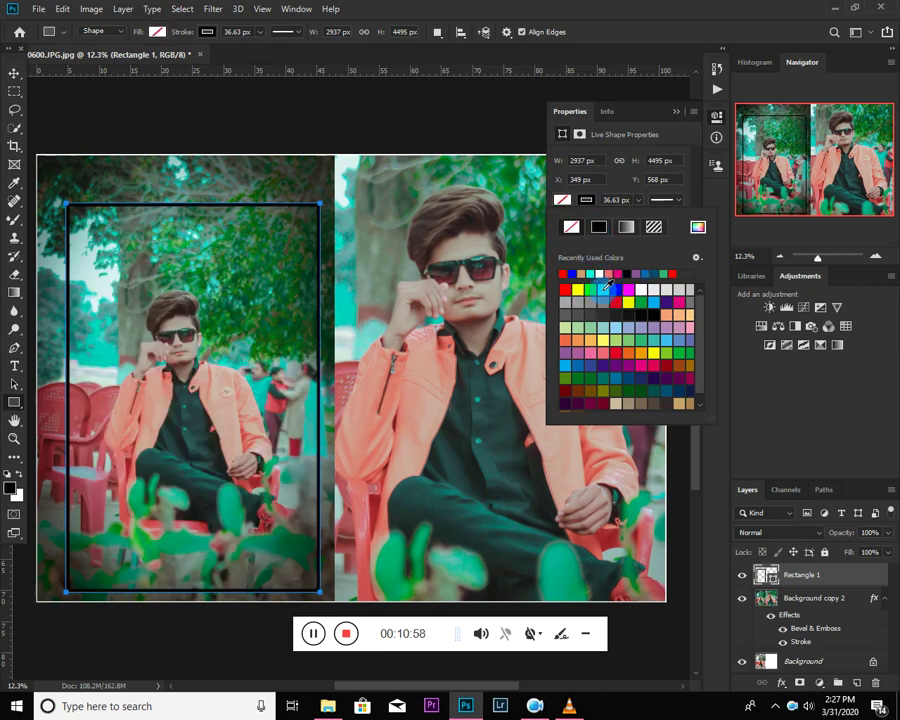
# - Try a cyan fill on the rectangle and return it to no fill
pyautogui.click(605, 288)
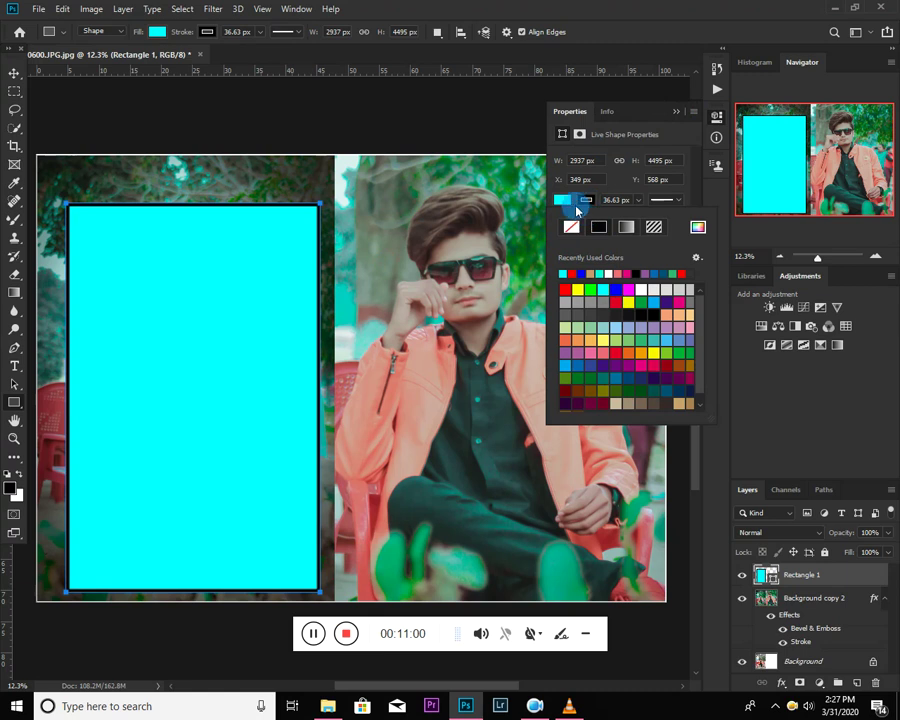
pyautogui.click(565, 201)
pyautogui.click(566, 217)
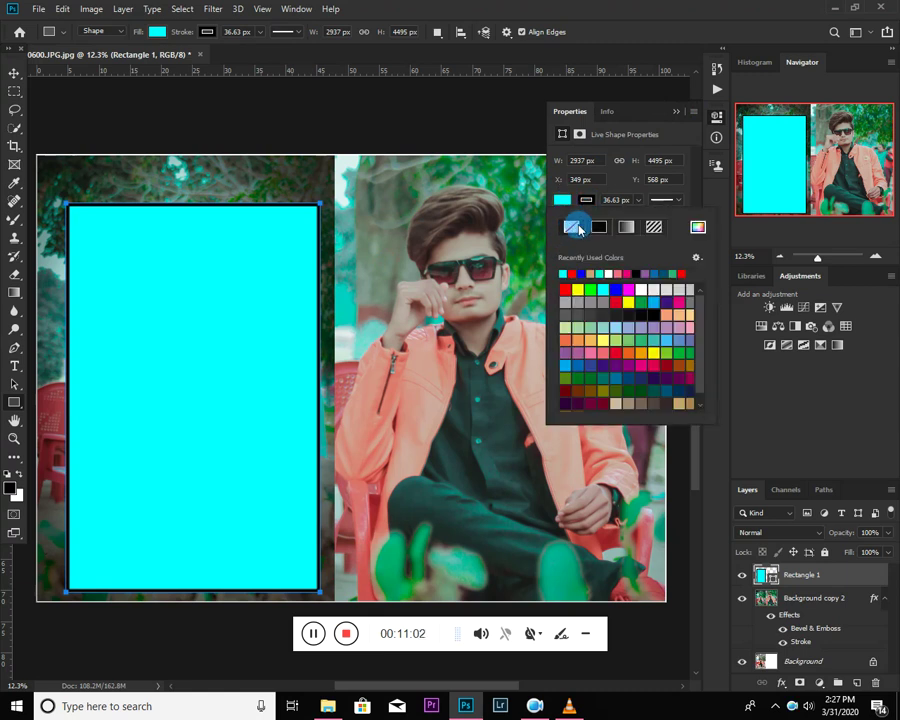
pyautogui.click(575, 228)
pyautogui.click(600, 229)
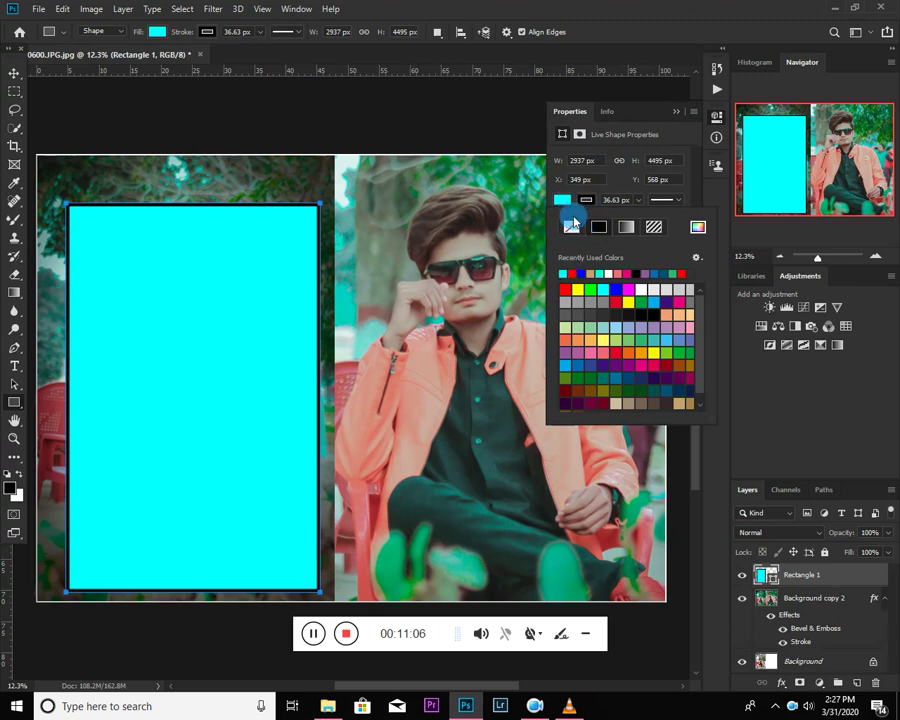
pyautogui.click(575, 228)
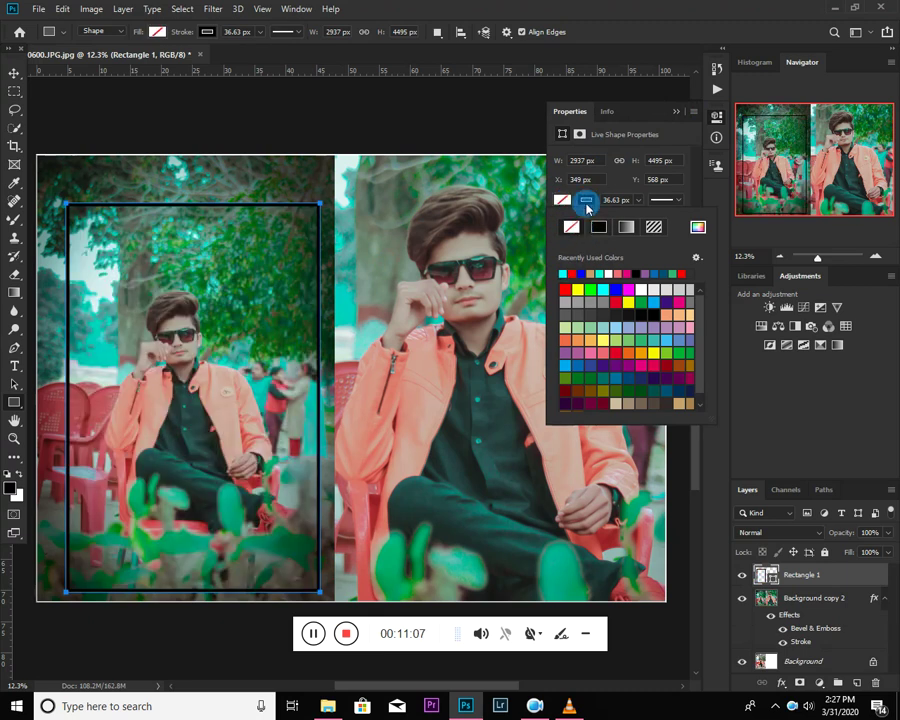
# - Set the rectangle's stroke to cyan with a width of 2.51 px
pyautogui.click(565, 272)
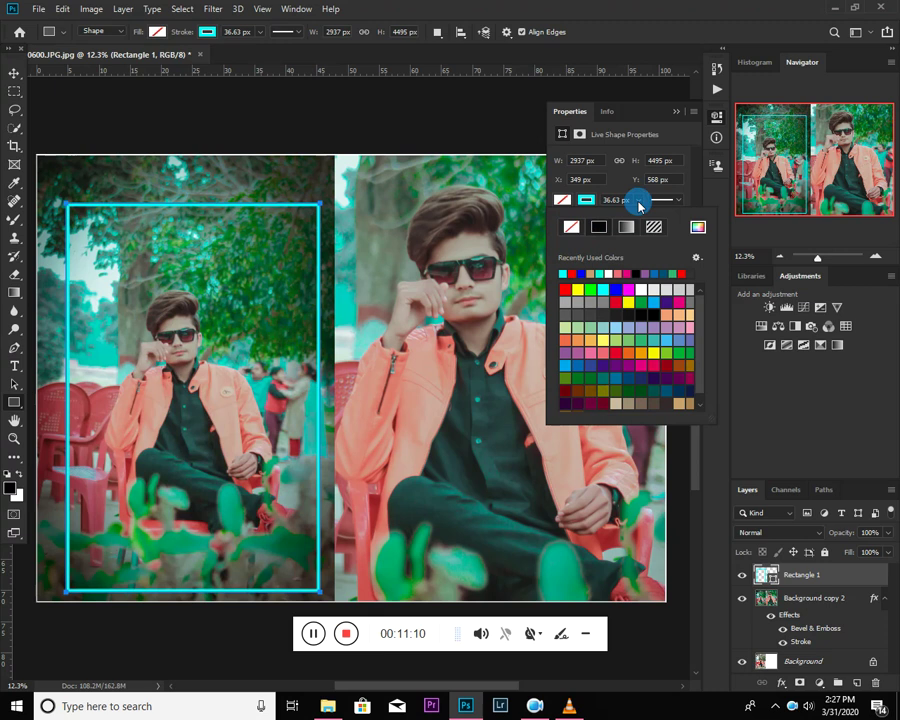
pyautogui.click(639, 203)
pyautogui.moveTo(592, 218); pyautogui.dragTo(596, 219)
pyautogui.click(20, 74)
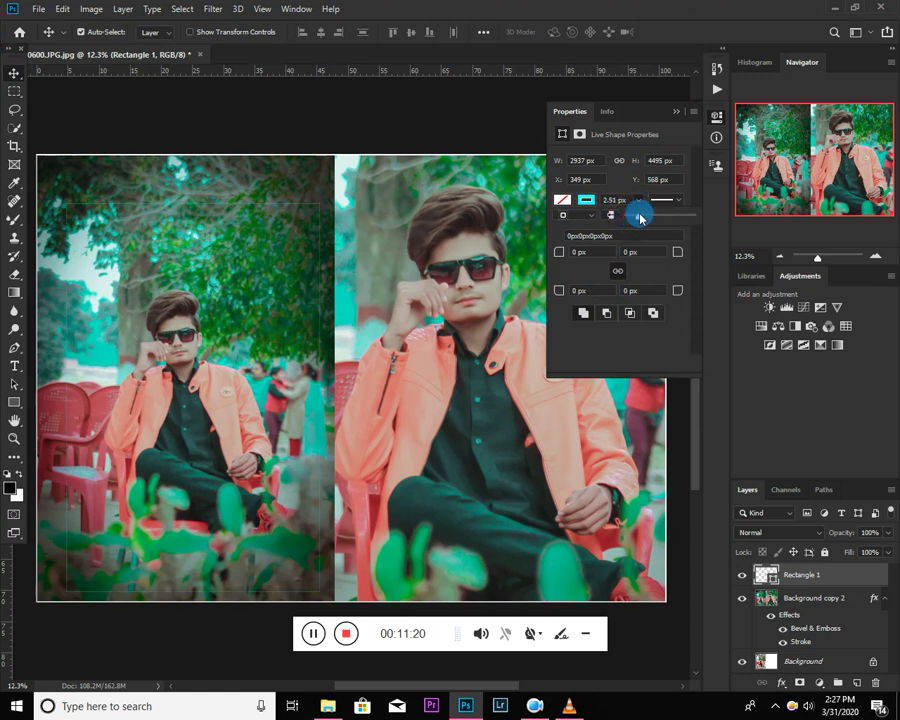
pyautogui.click(676, 111)
# - Save the composition to the Desktop as a JPEG named IMG_0600
pyautogui.click(38, 8)
pyautogui.click(76, 165)
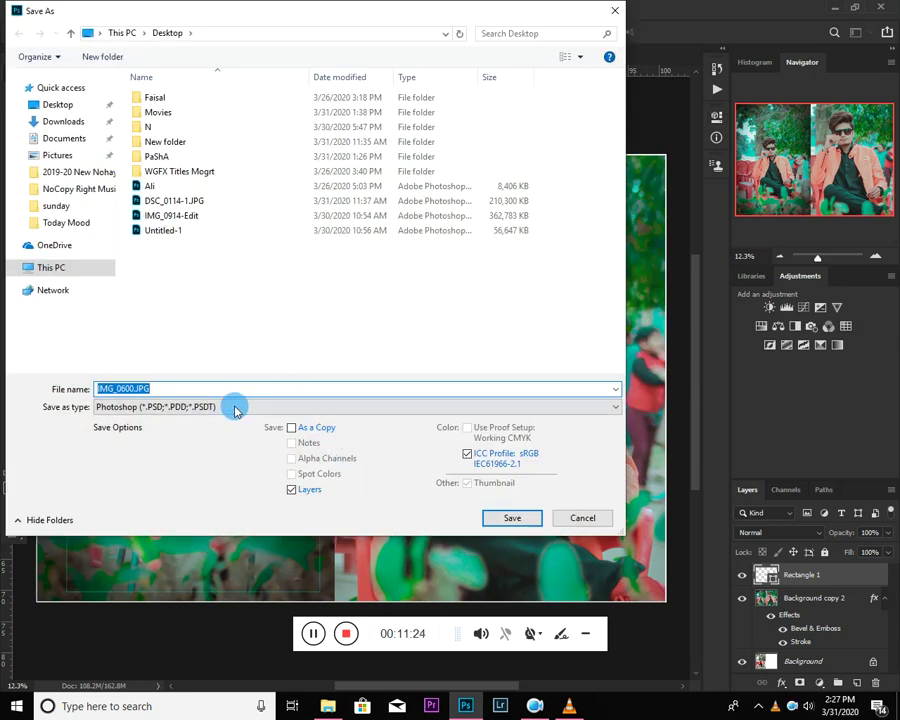
pyautogui.click(233, 407)
pyautogui.click(182, 516)
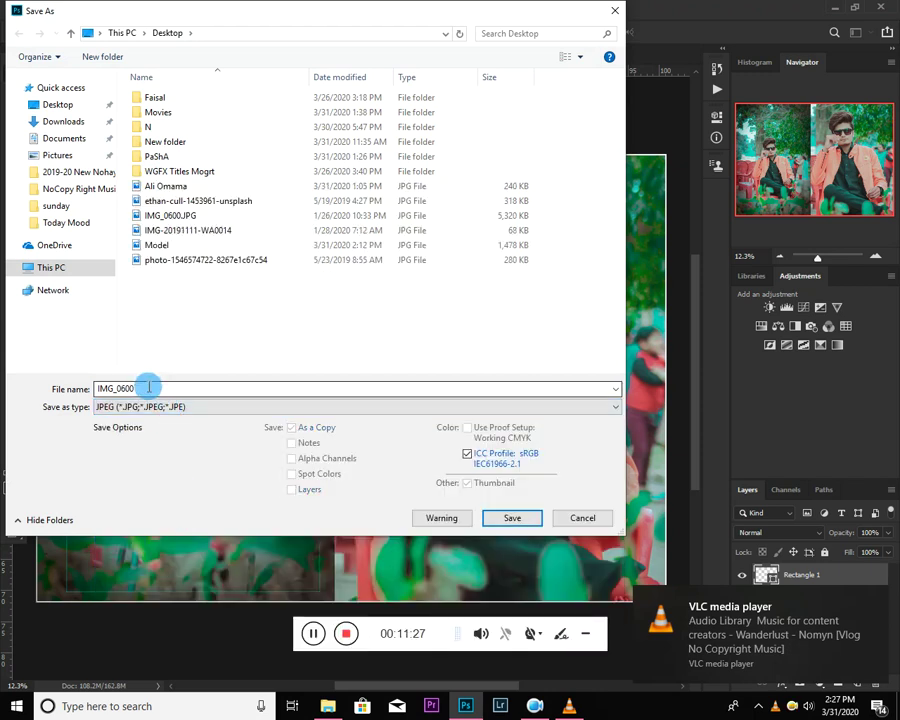
pyautogui.click(57, 104)
pyautogui.click(508, 519)
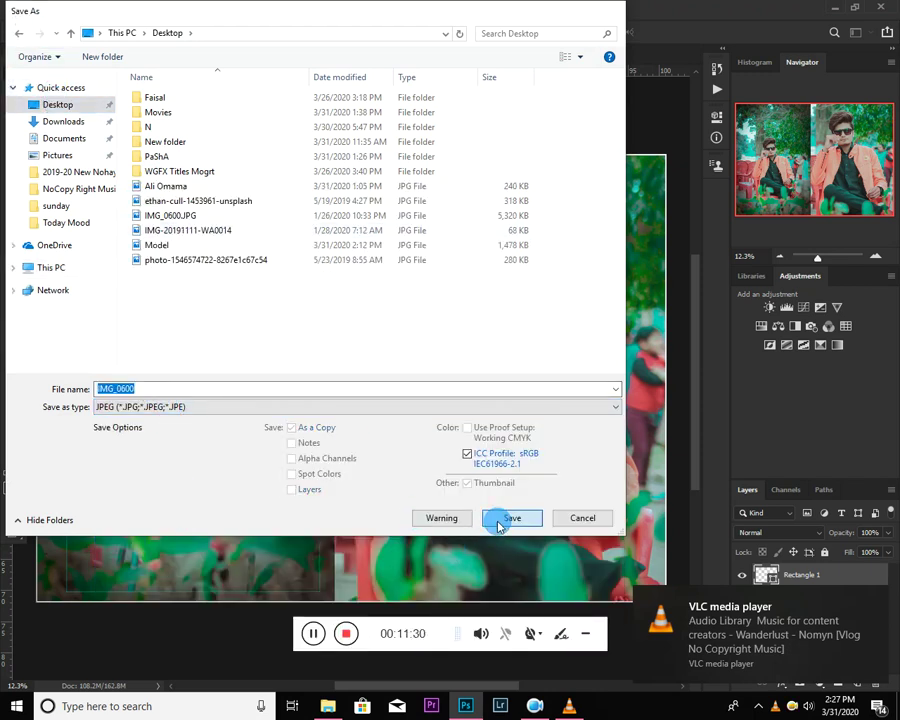